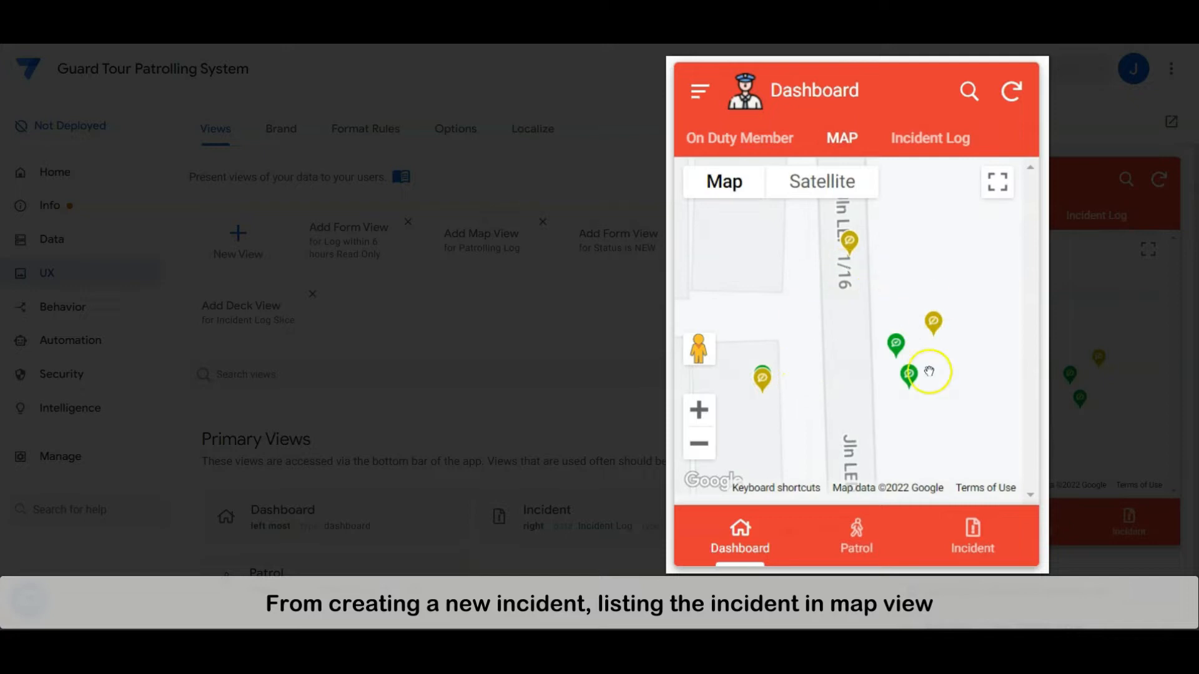
Check the Incident Log in the app preview's dashboard and menu, and return to the dashboard's On Duty Member view
click(940, 142)
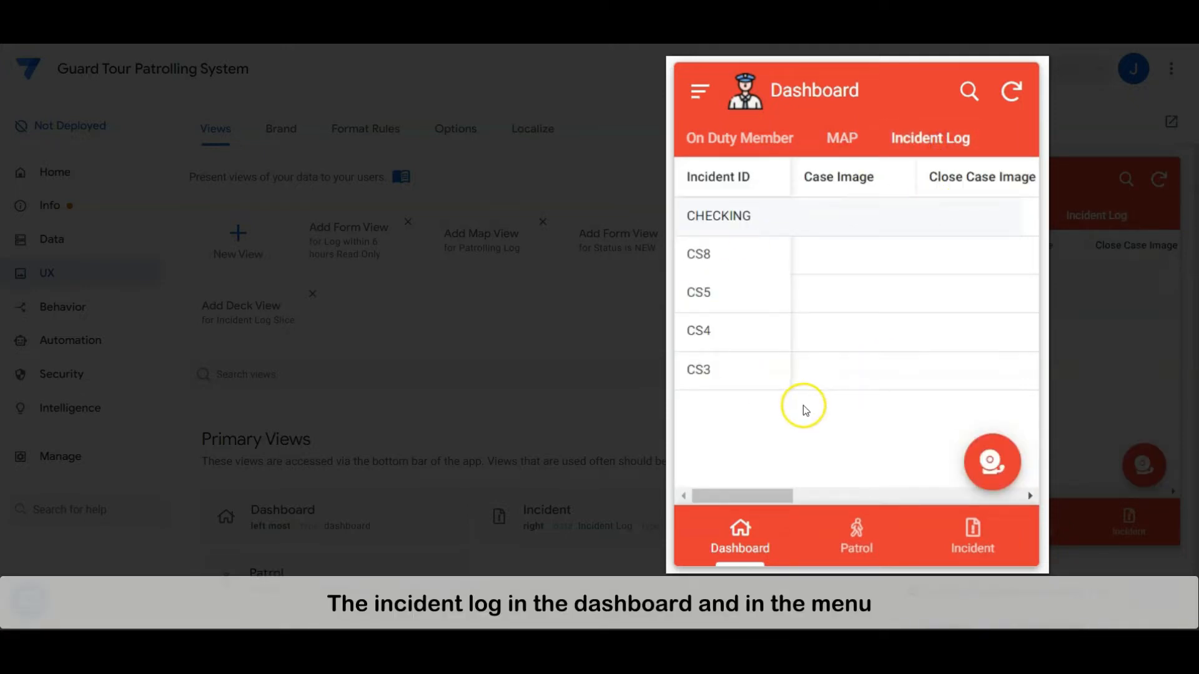
click(700, 91)
click(784, 233)
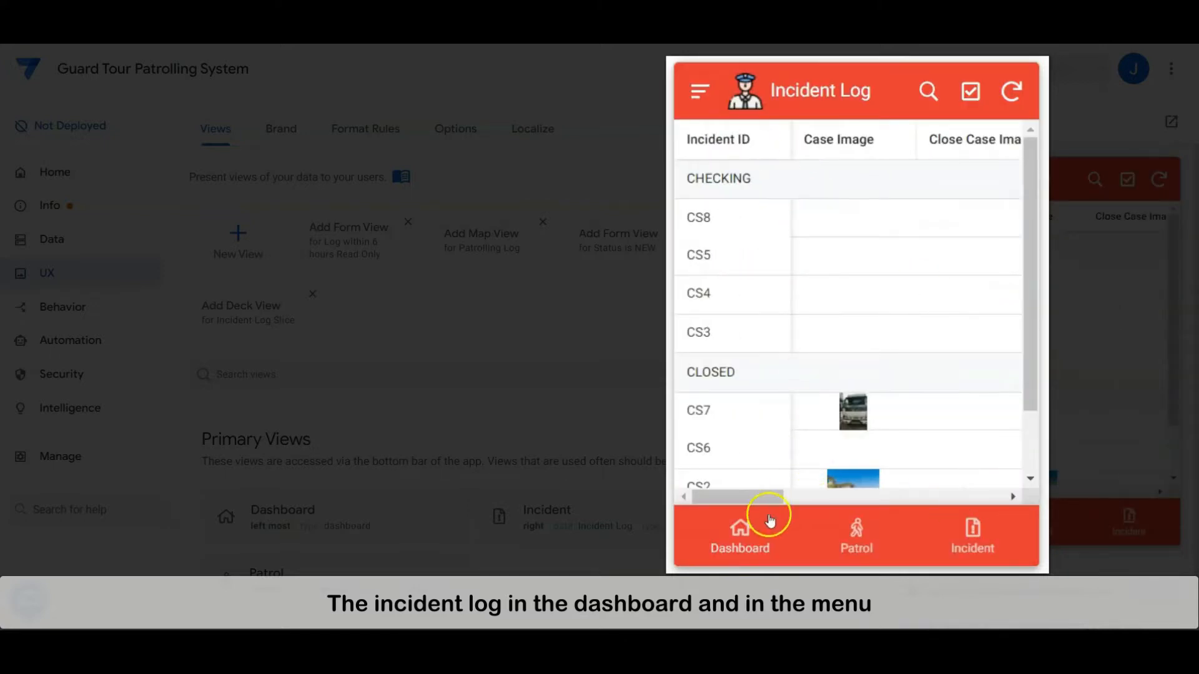
click(738, 542)
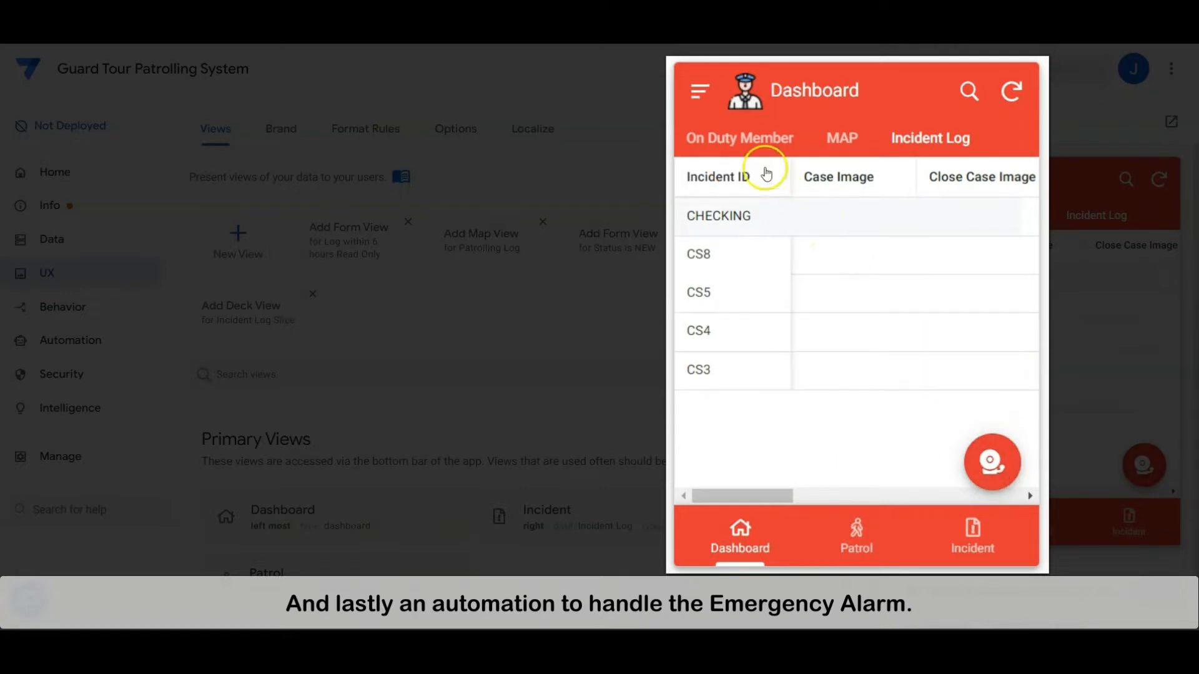
click(759, 138)
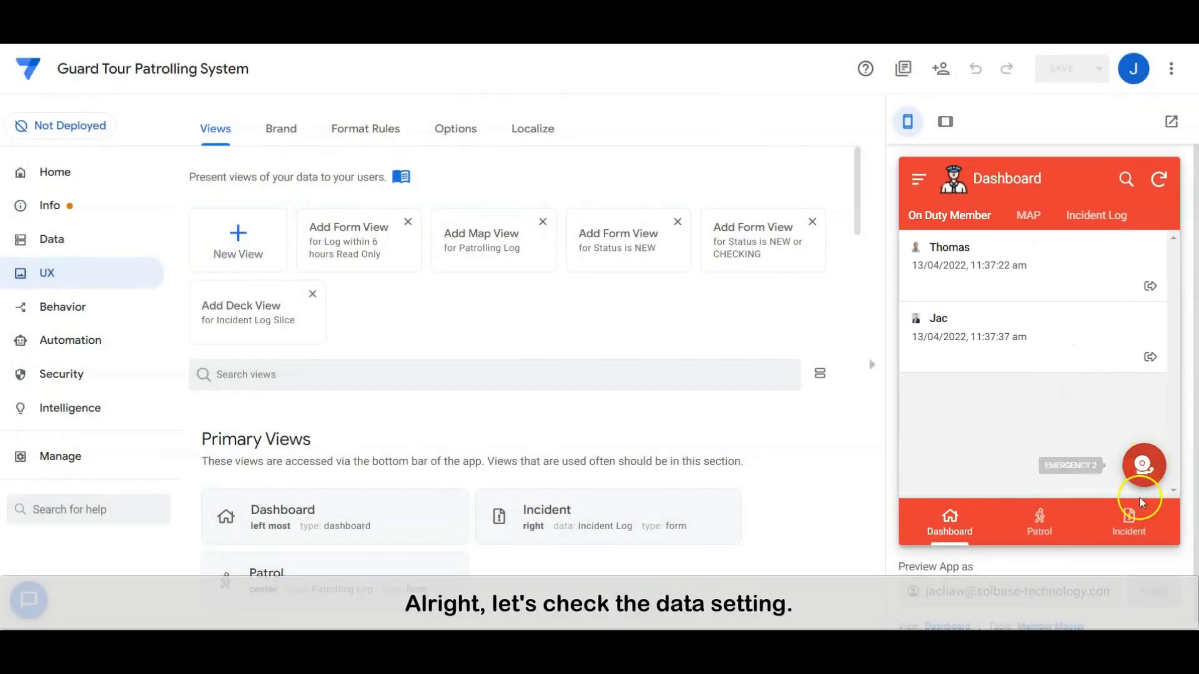
Open the column definitions of the Incident Log data table and look through its columns
click(78, 243)
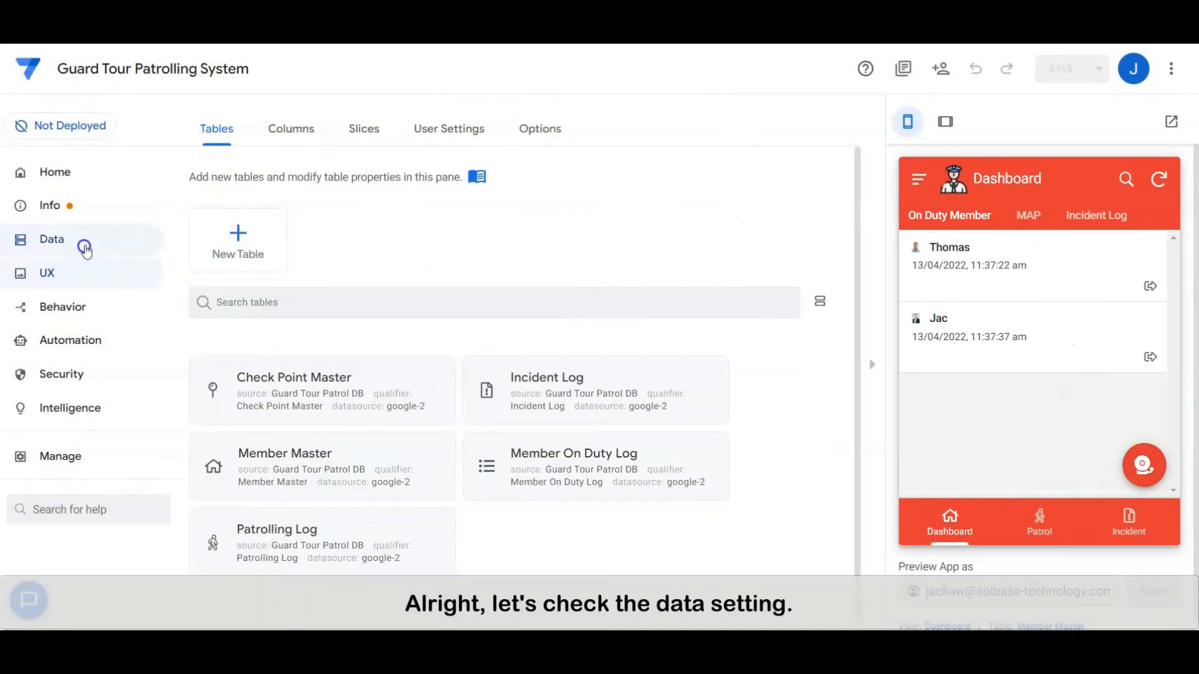
click(295, 128)
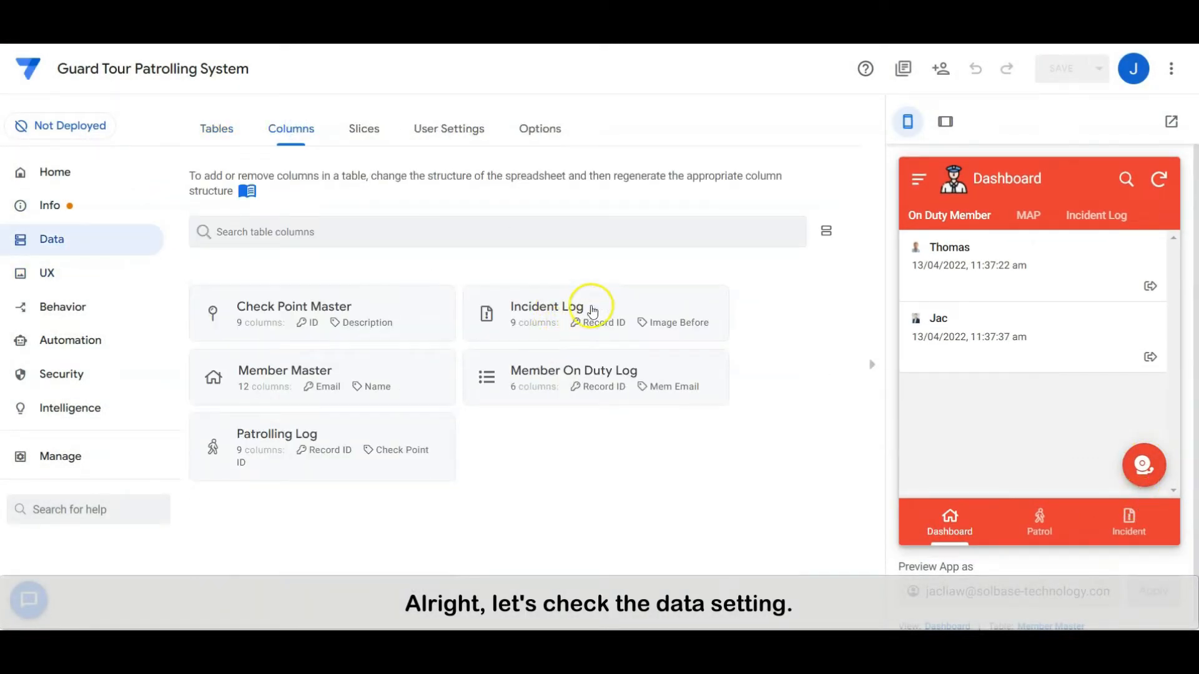
click(621, 307)
drag(856, 315, 853, 343)
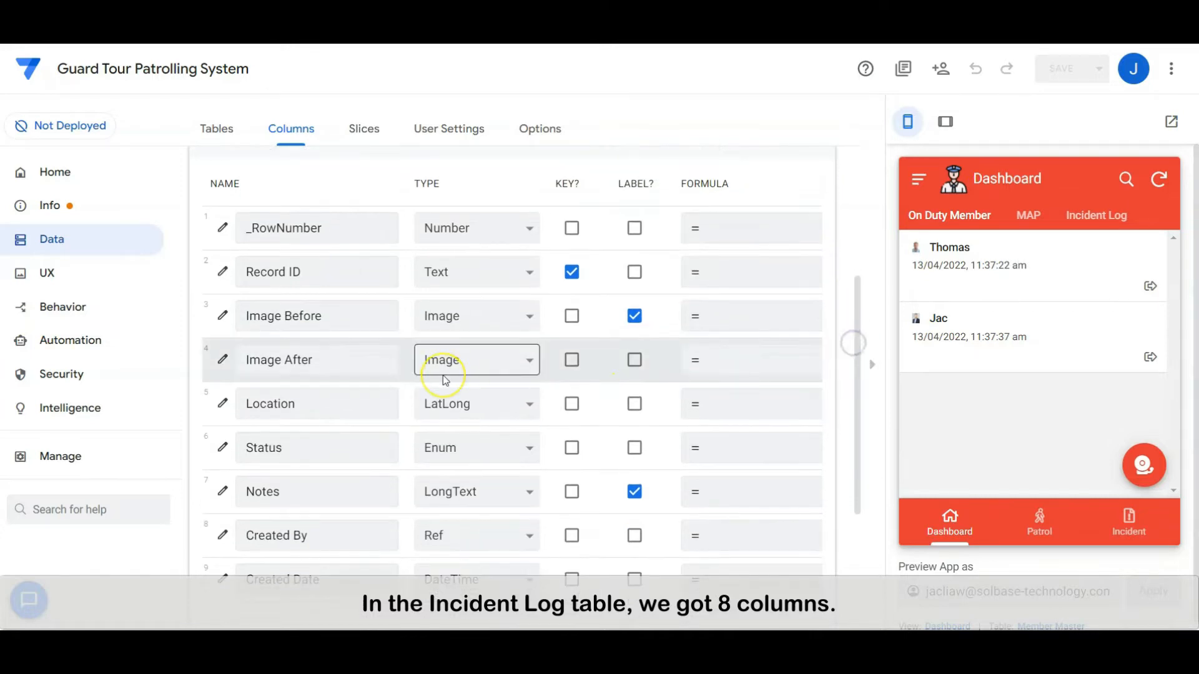
Inspect the Record ID column's type and initial value formula, and close its settings
click(222, 273)
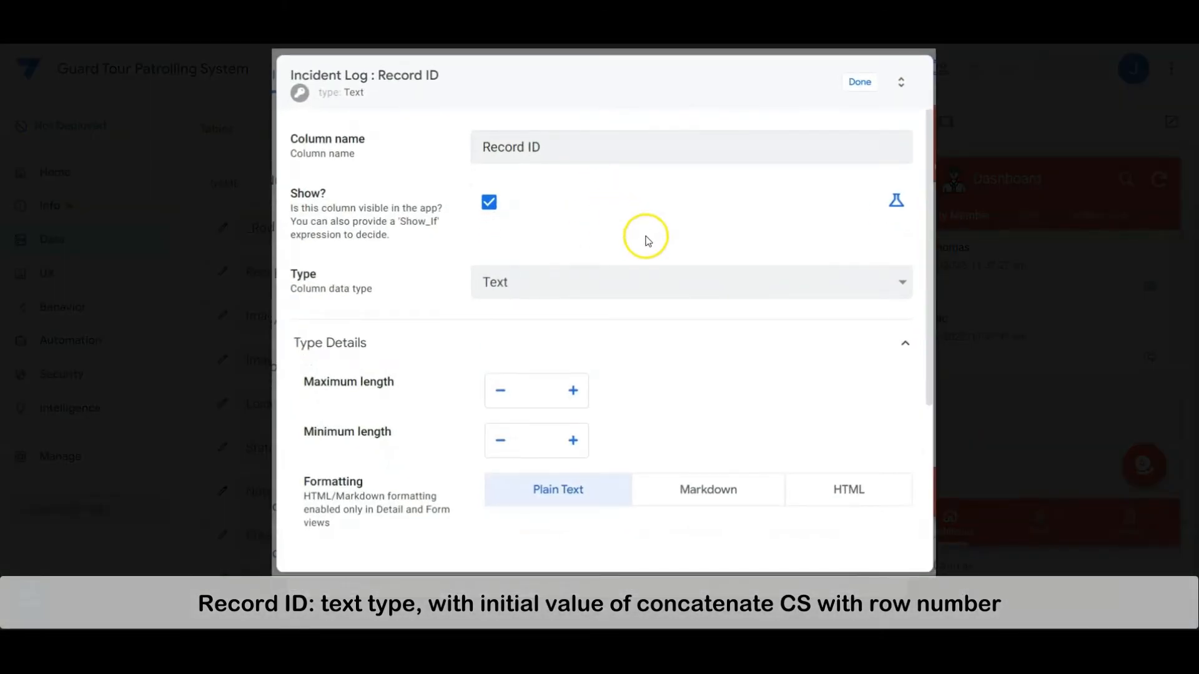
scroll(728, 412, down, 5)
scroll(602, 383, down, 3)
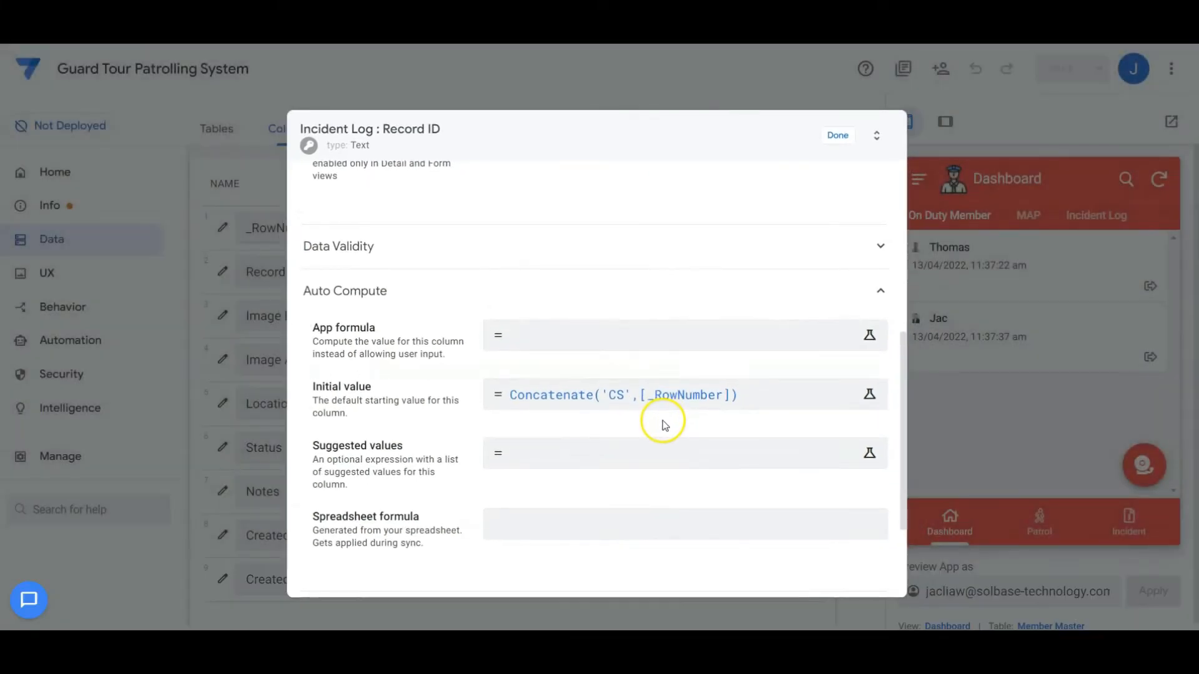
click(839, 135)
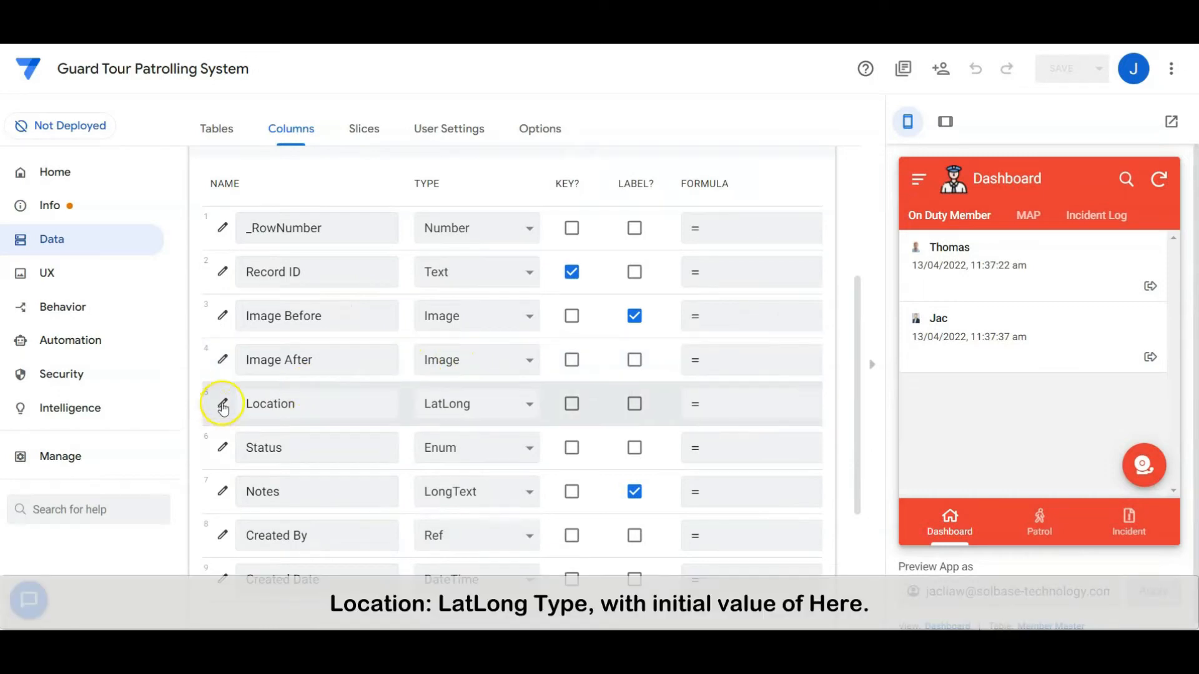
Inspect the Location column's type and auto-computed initial value, and close its settings
click(222, 403)
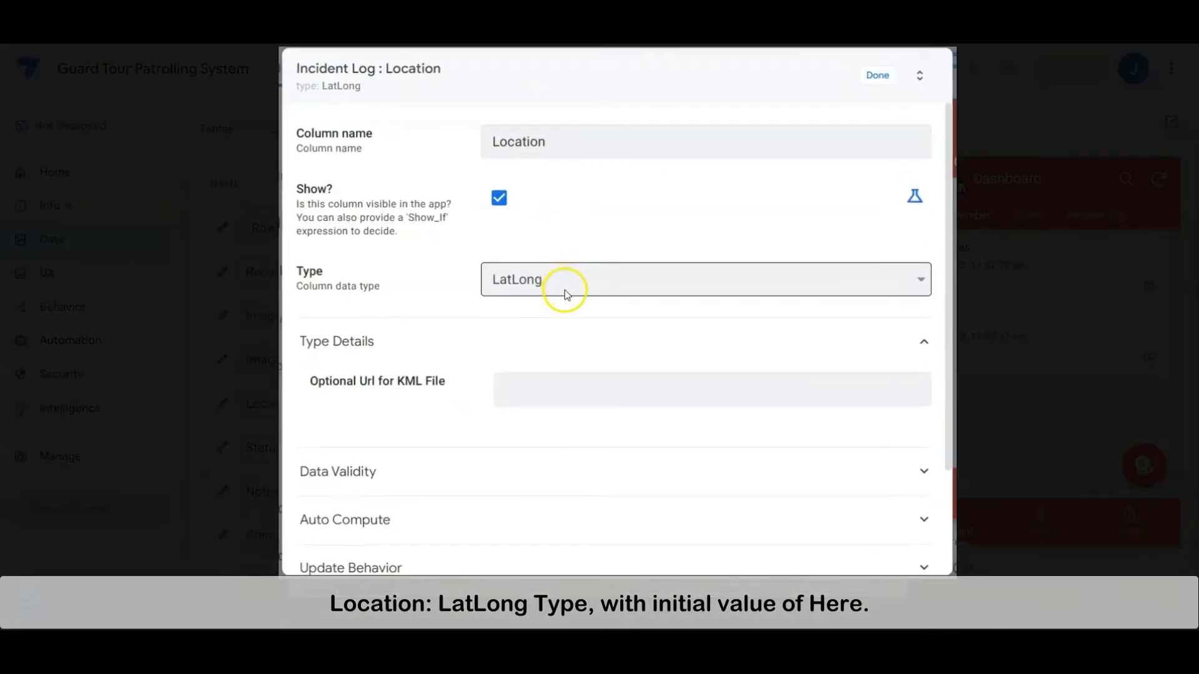
scroll(650, 348, down, 3)
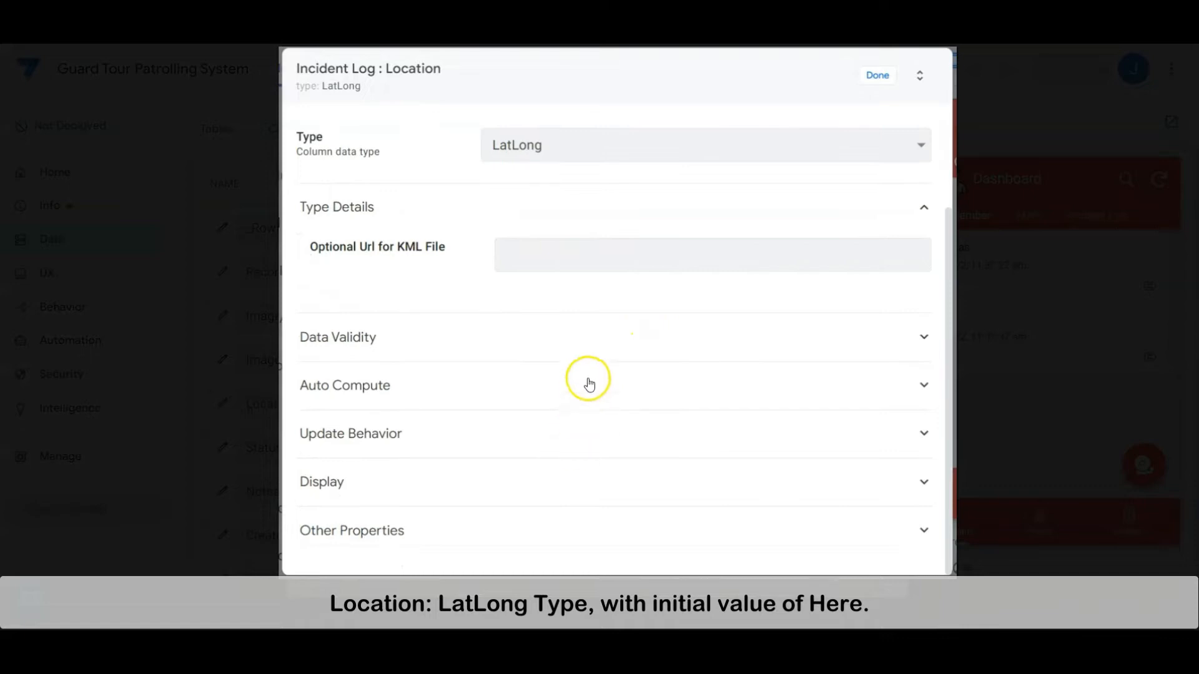
click(588, 383)
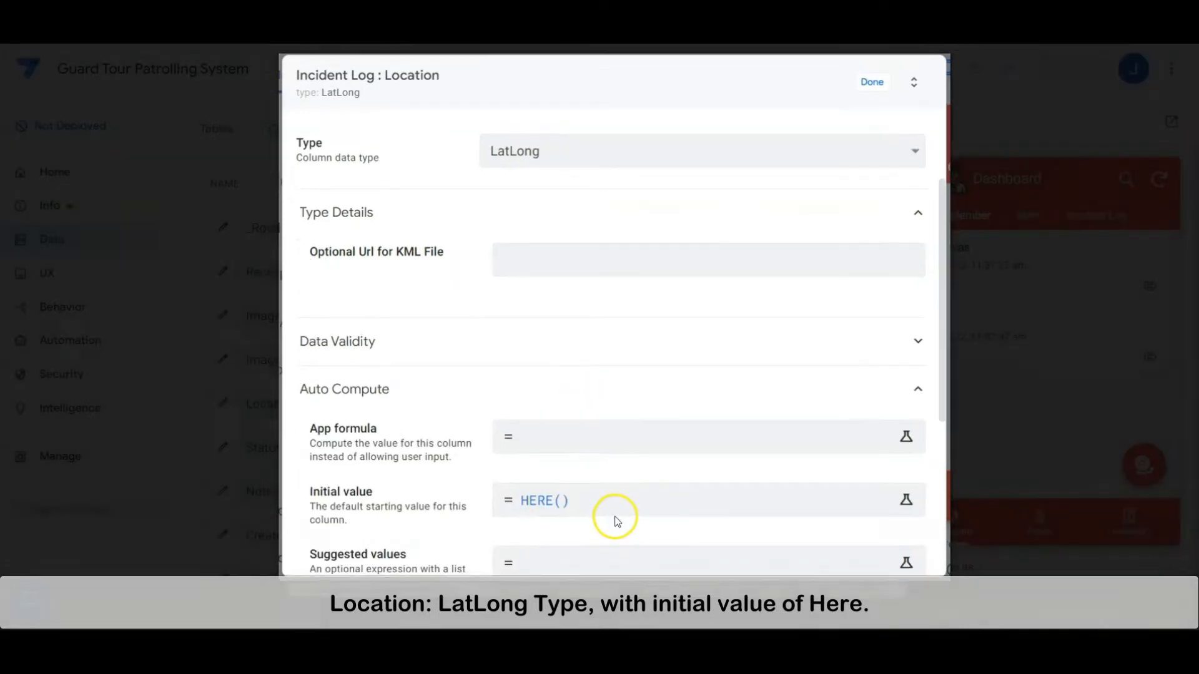
click(832, 138)
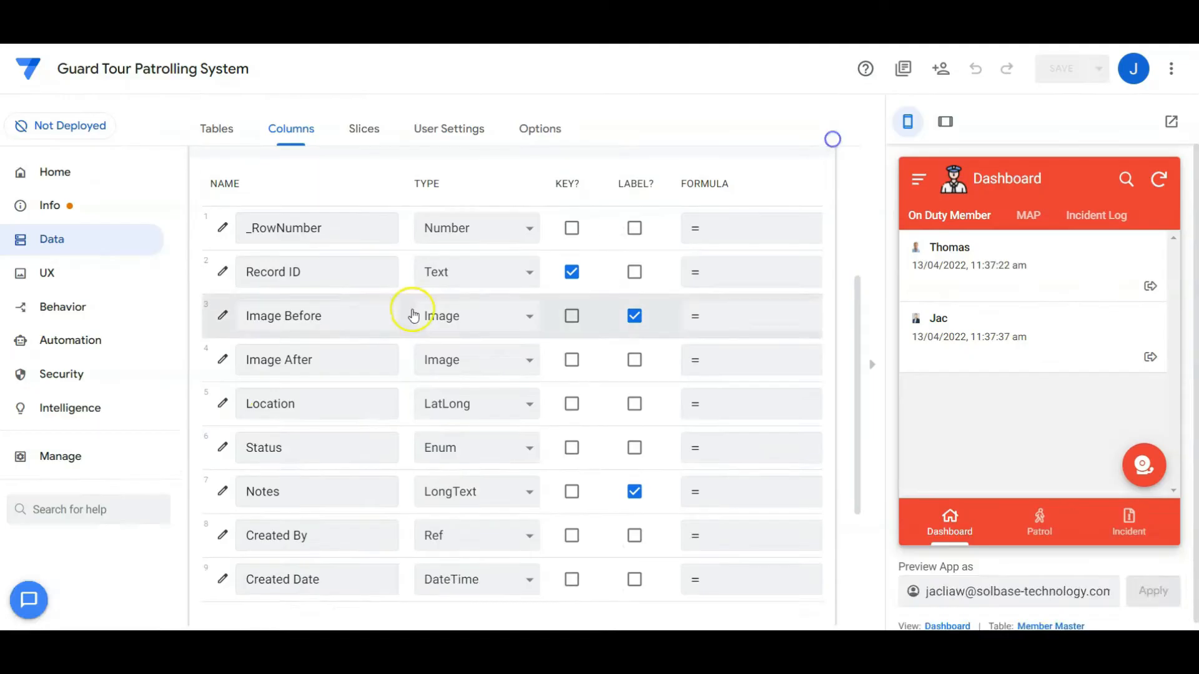
Inspect the Status column's enum values and auto-computed initial value, and close its settings
click(222, 447)
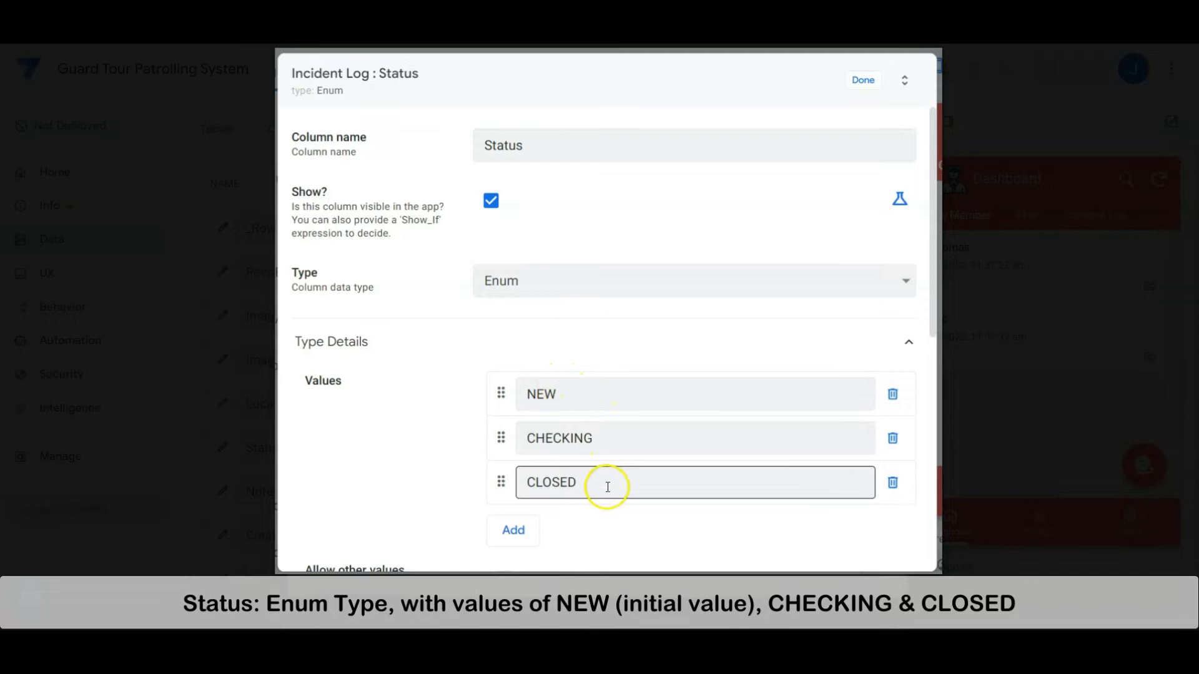
scroll(609, 487, down, 5)
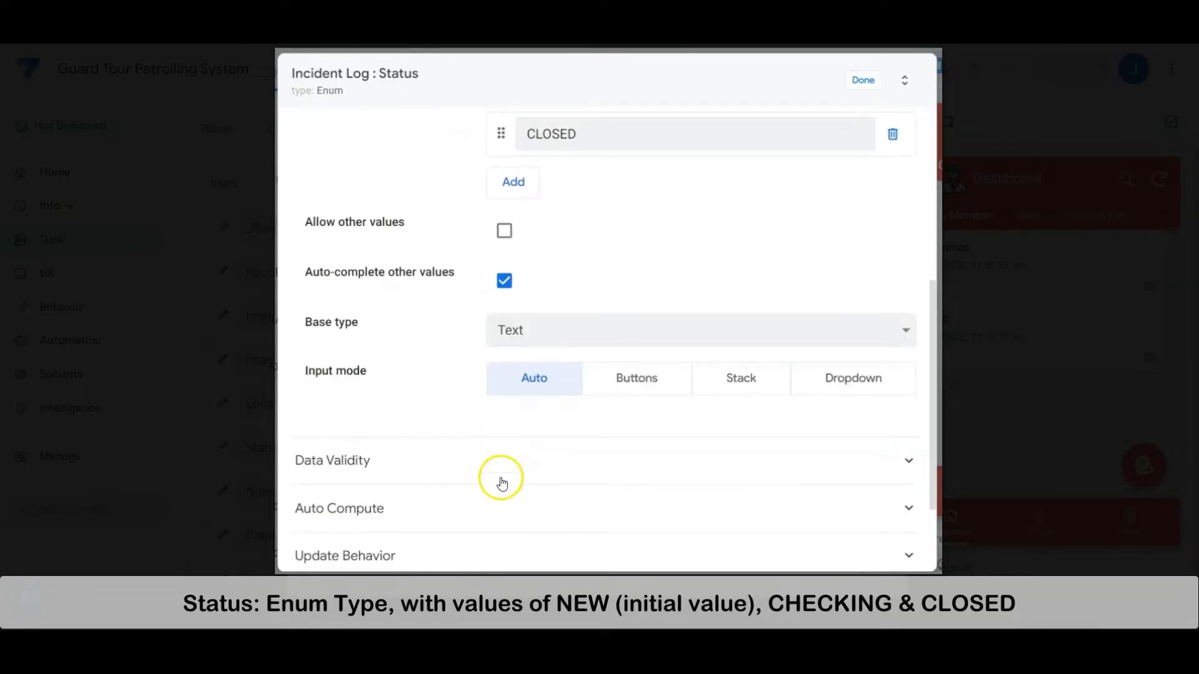
click(503, 508)
scroll(624, 505, down, 2)
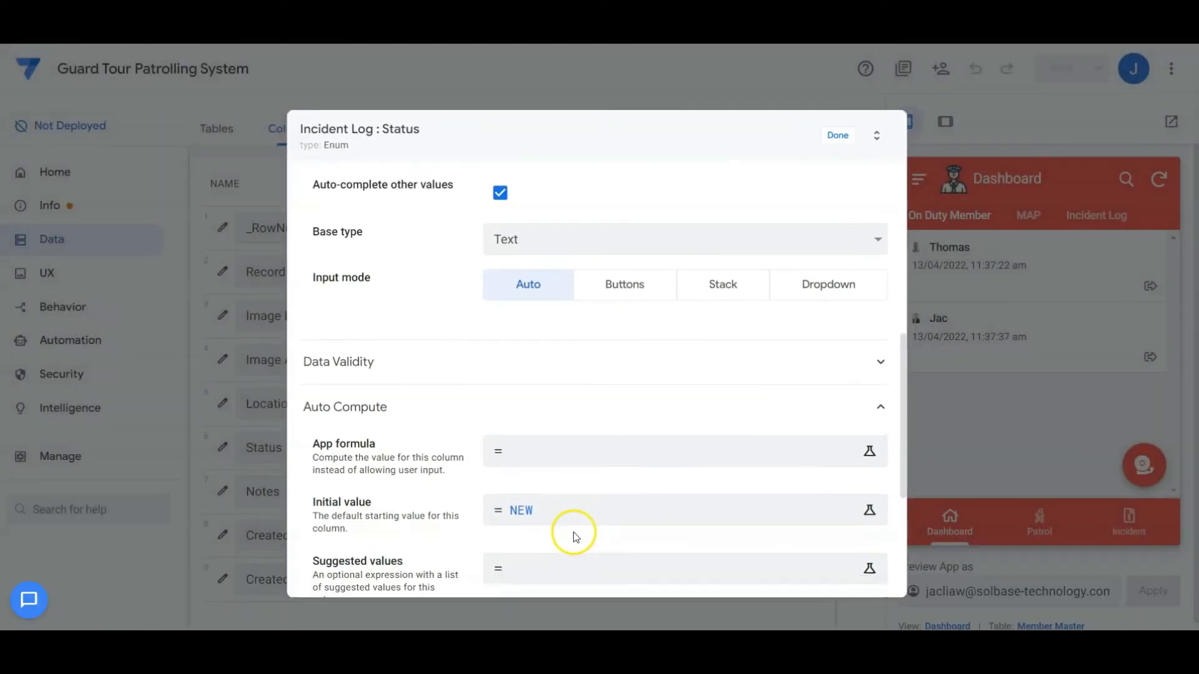
click(837, 135)
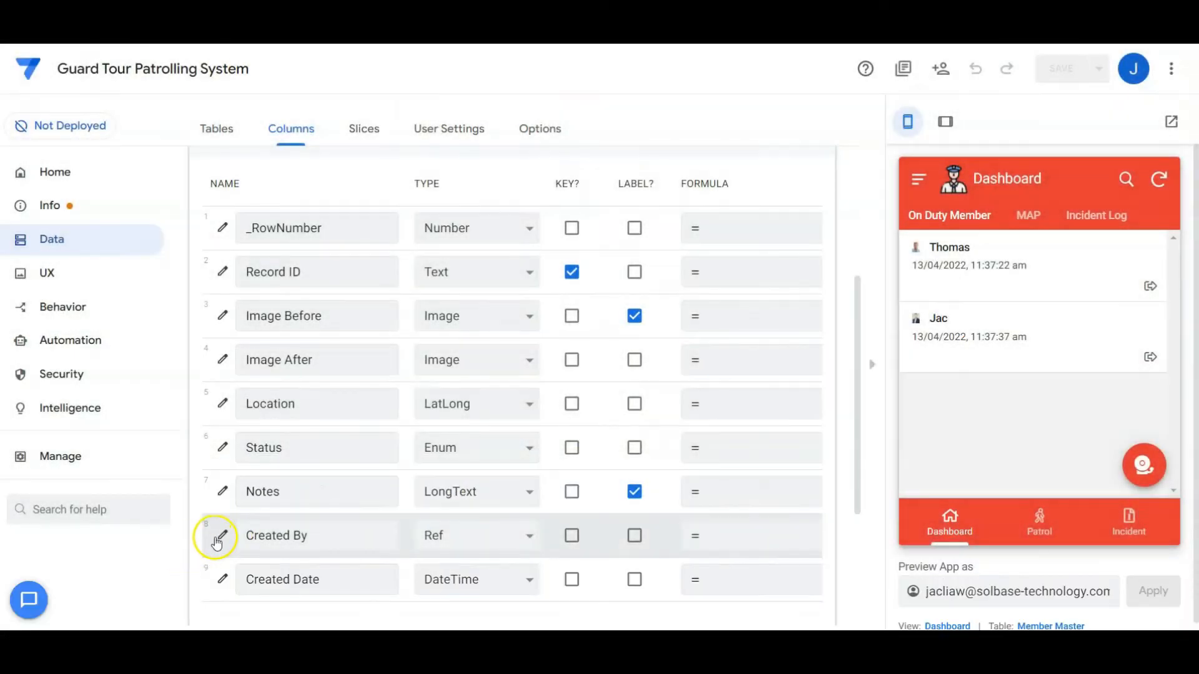
Inspect the Created By column's source table and auto-computed initial value, and close its settings
click(220, 538)
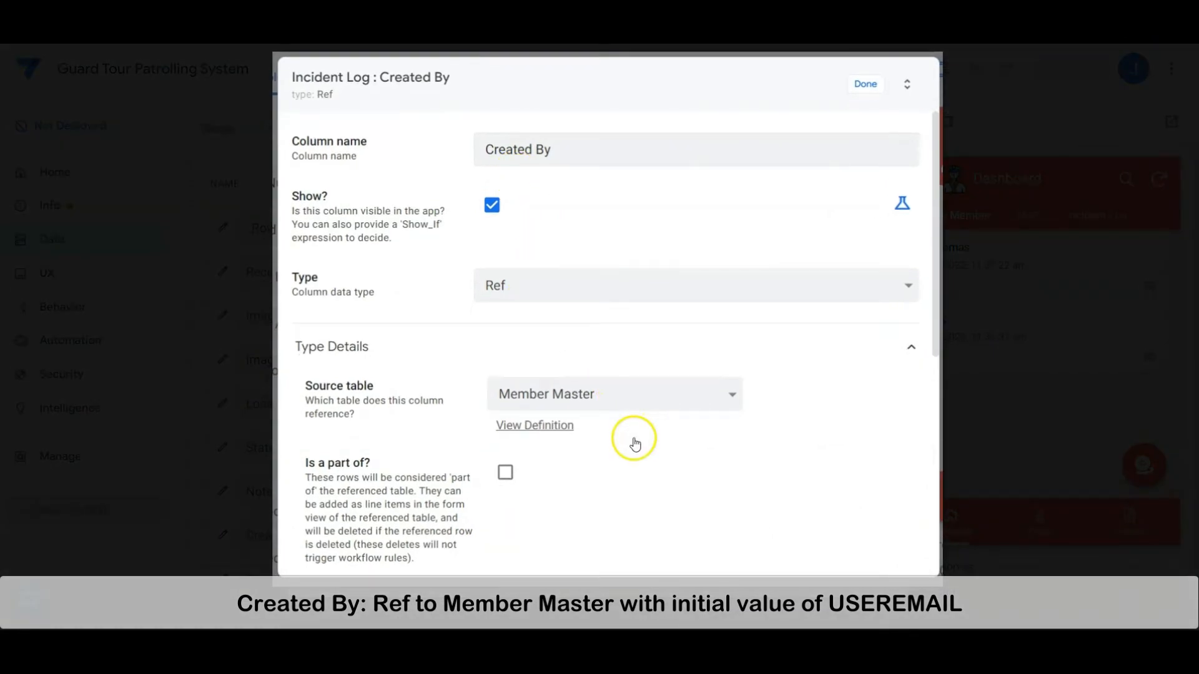
scroll(634, 440, down, 7)
click(606, 392)
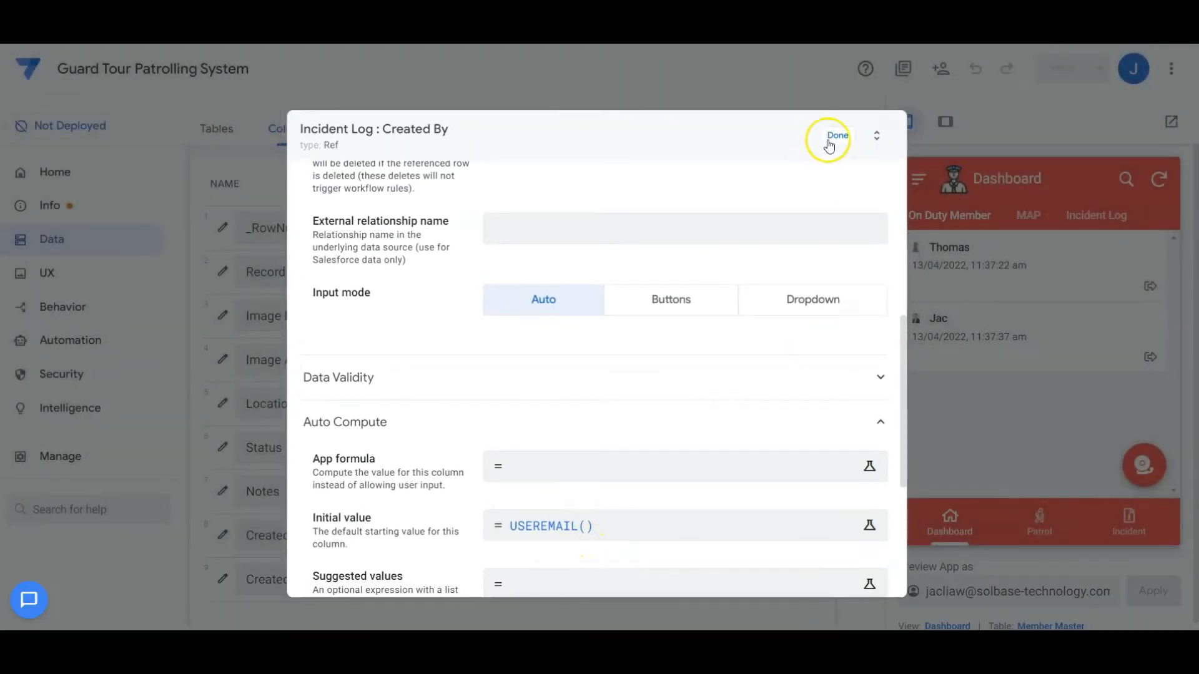
click(829, 146)
Inspect the Created Date column's type details and auto-computed initial value, and close its settings
click(219, 577)
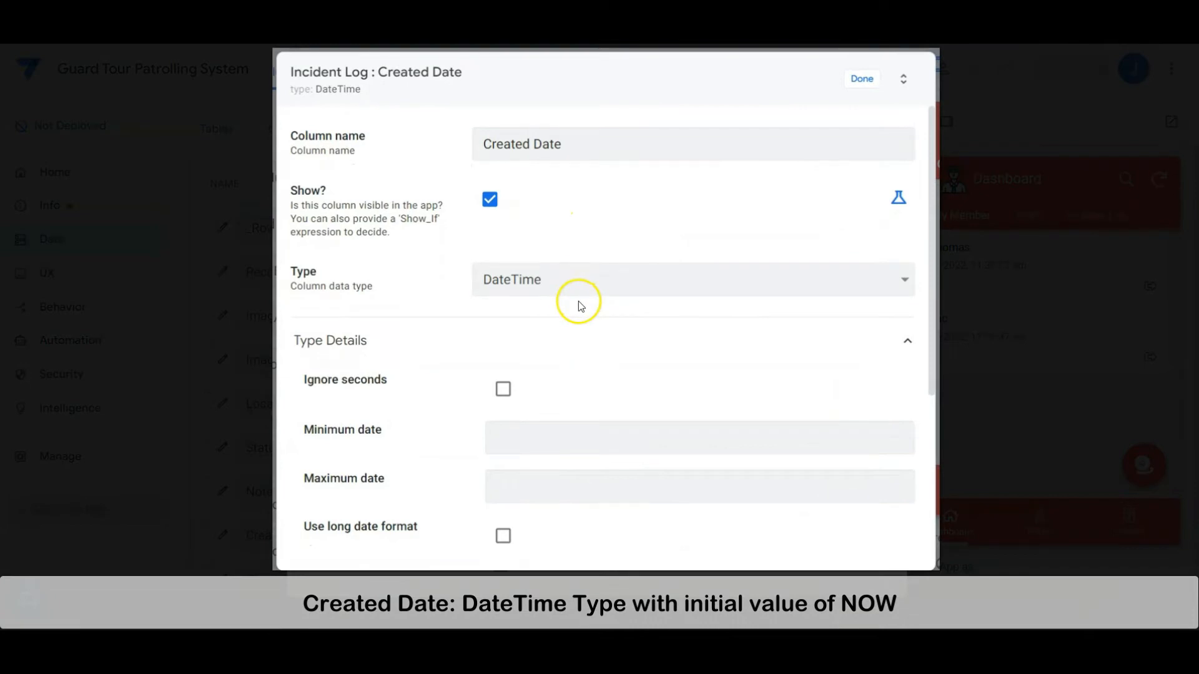
scroll(579, 303, down, 5)
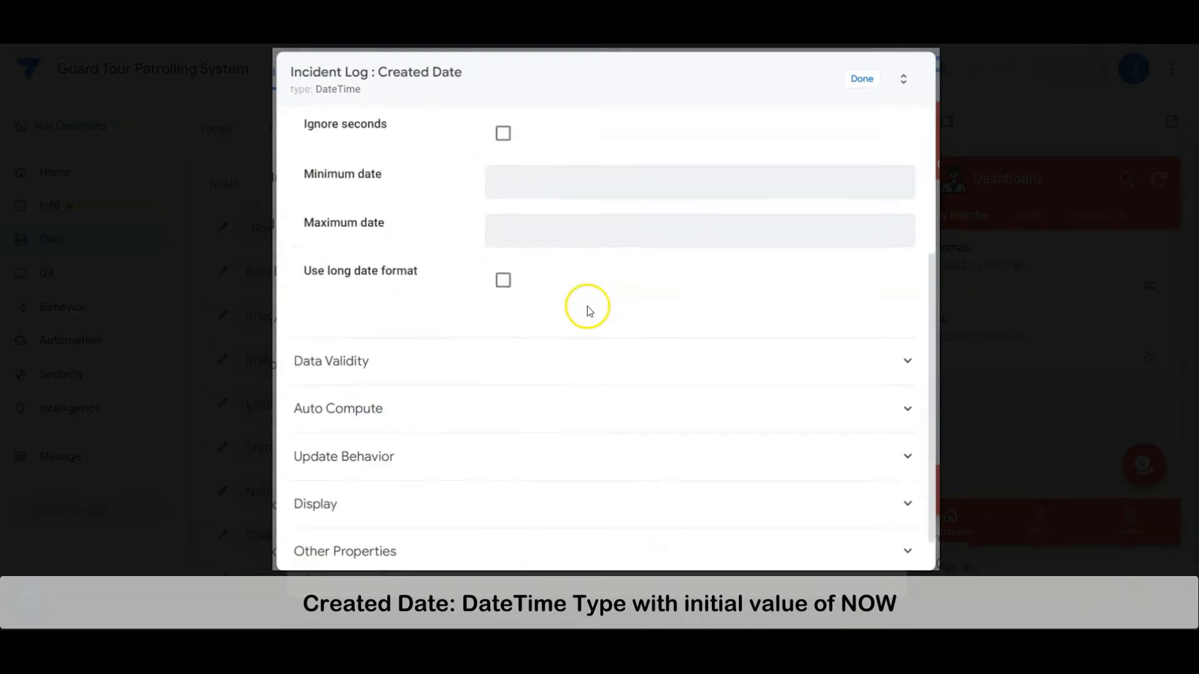
click(554, 392)
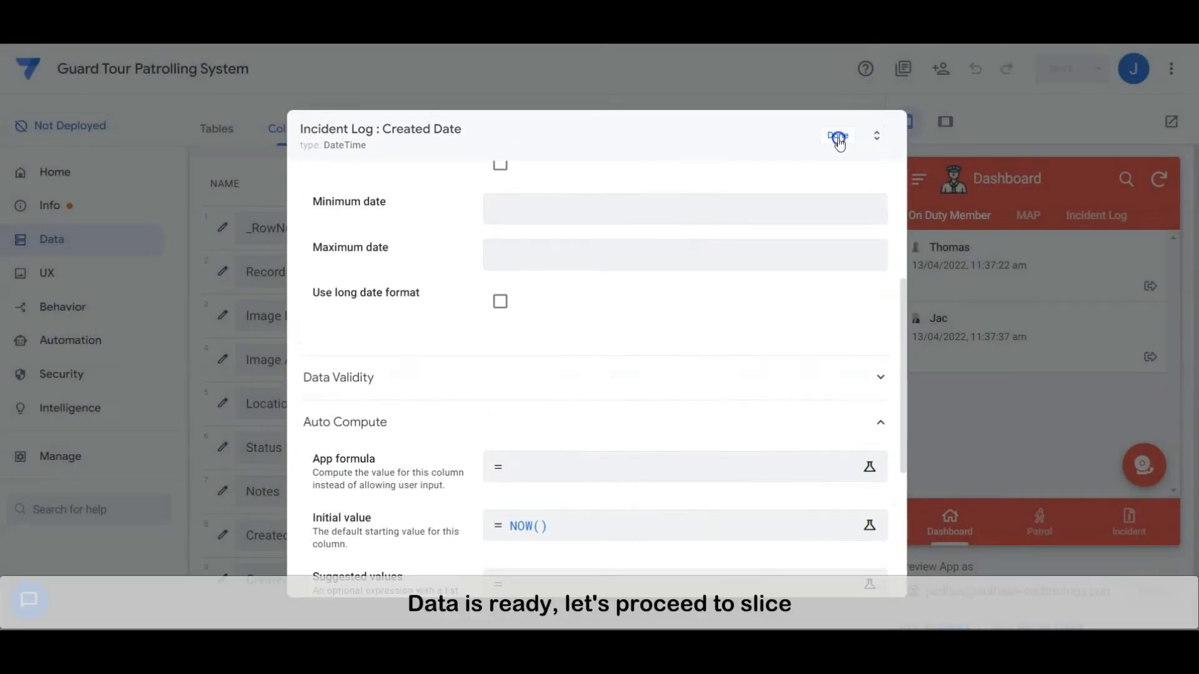
click(839, 138)
Go to the data slices and examine the Incident Log Master Slice's source table, row filter, columns, actions and update mode
click(370, 262)
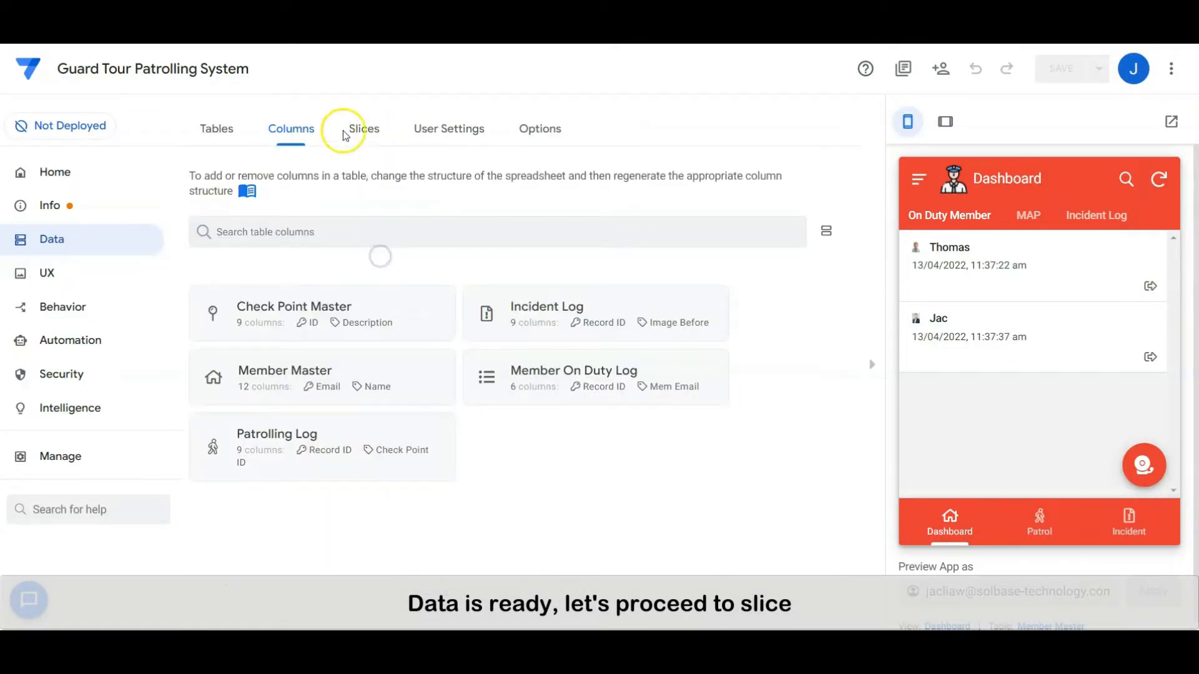
click(364, 128)
scroll(558, 270, down, 2)
scroll(558, 270, down, 2)
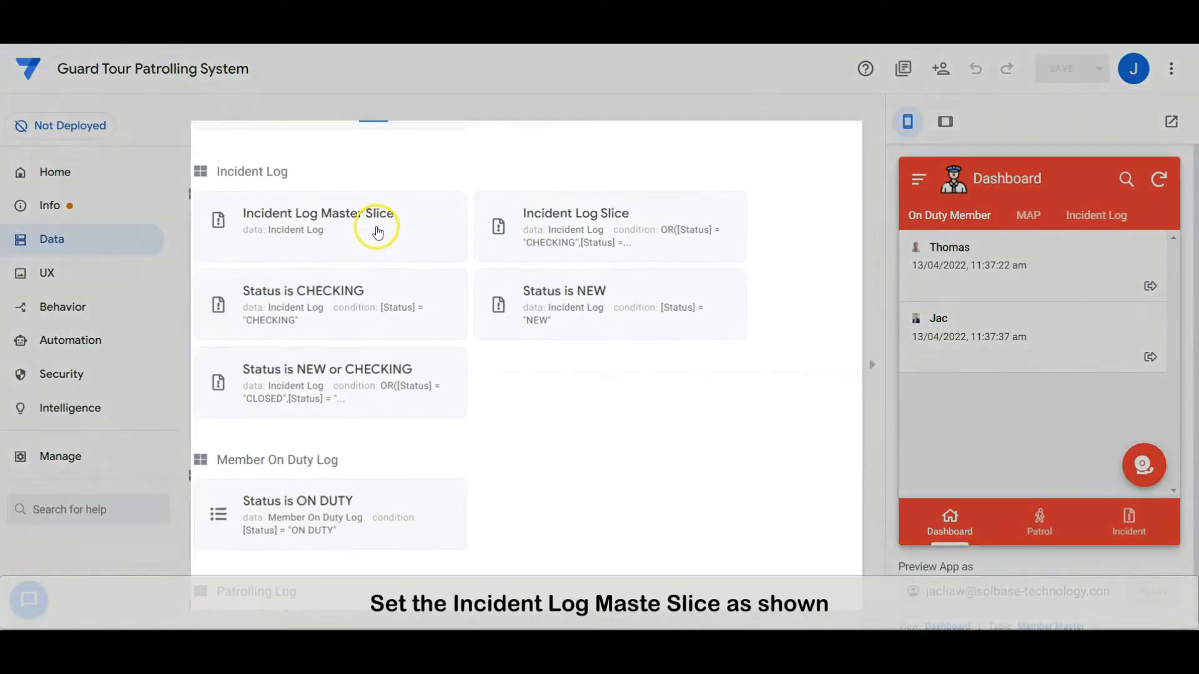
click(378, 233)
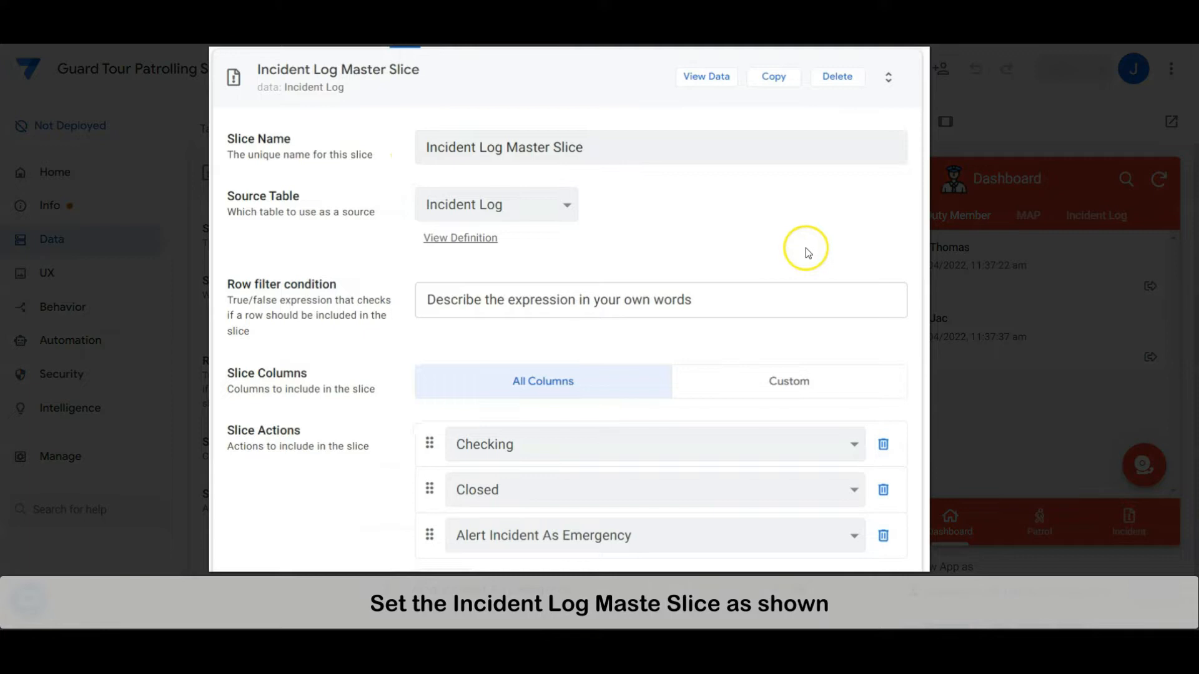
scroll(805, 249, down, 2)
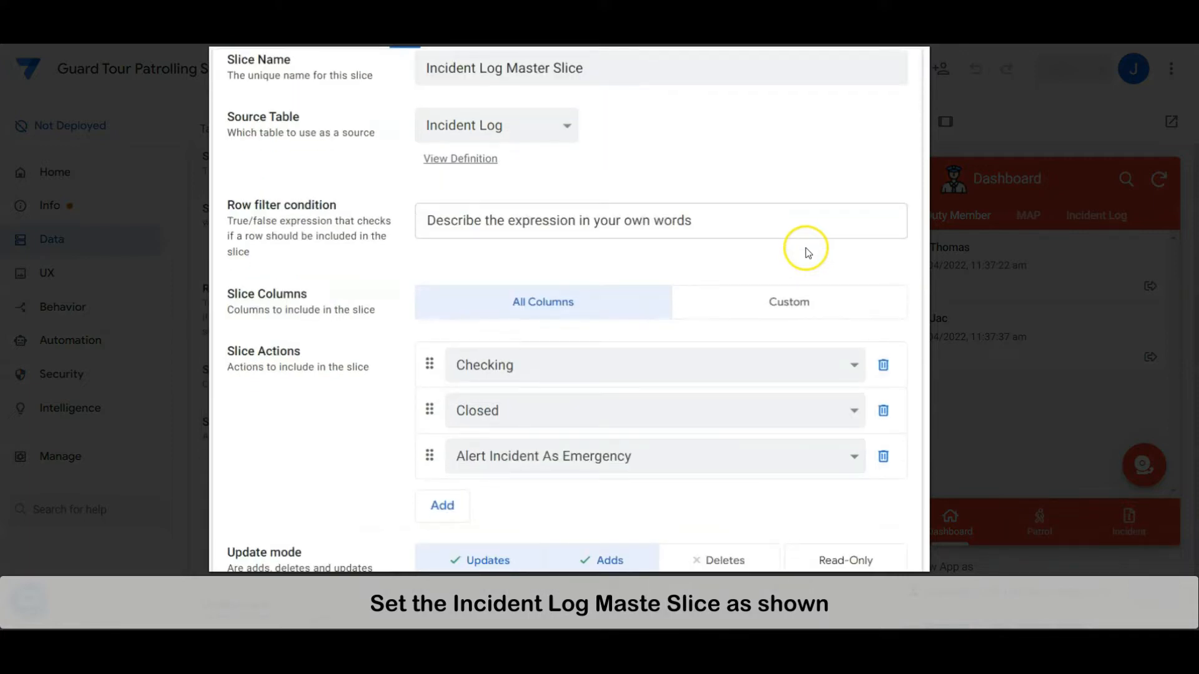
scroll(805, 249, down, 2)
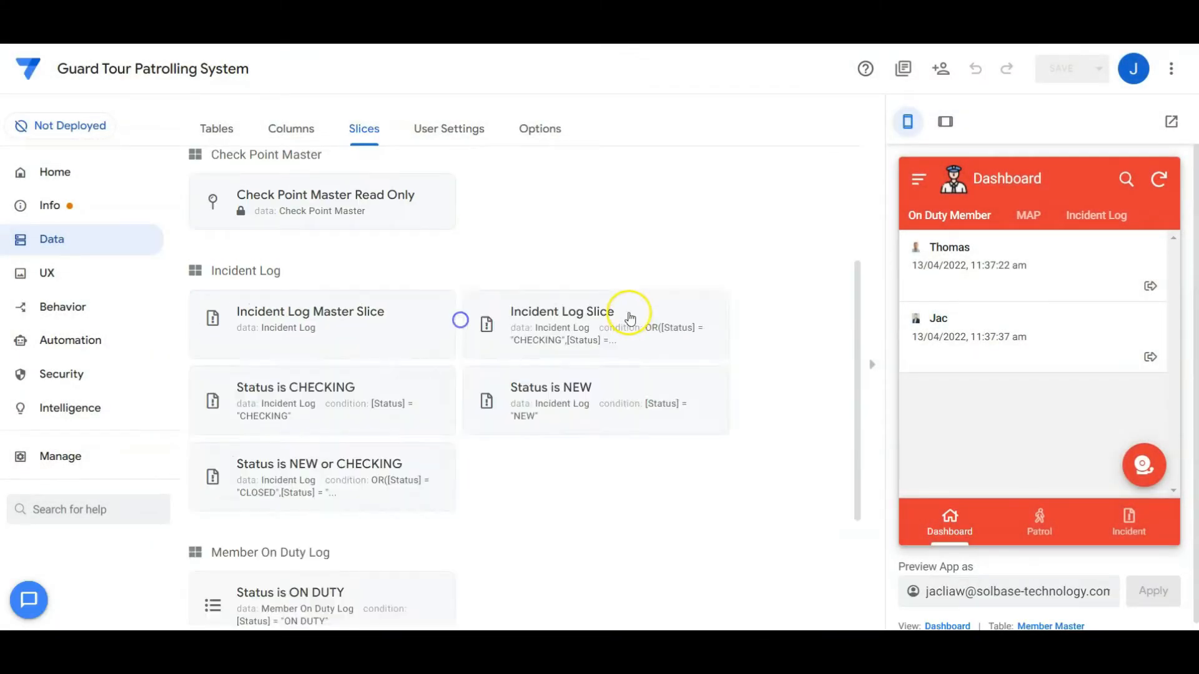
Examine the Incident Log Slice's row filter condition, slice actions and update mode, and collapse it again
click(631, 316)
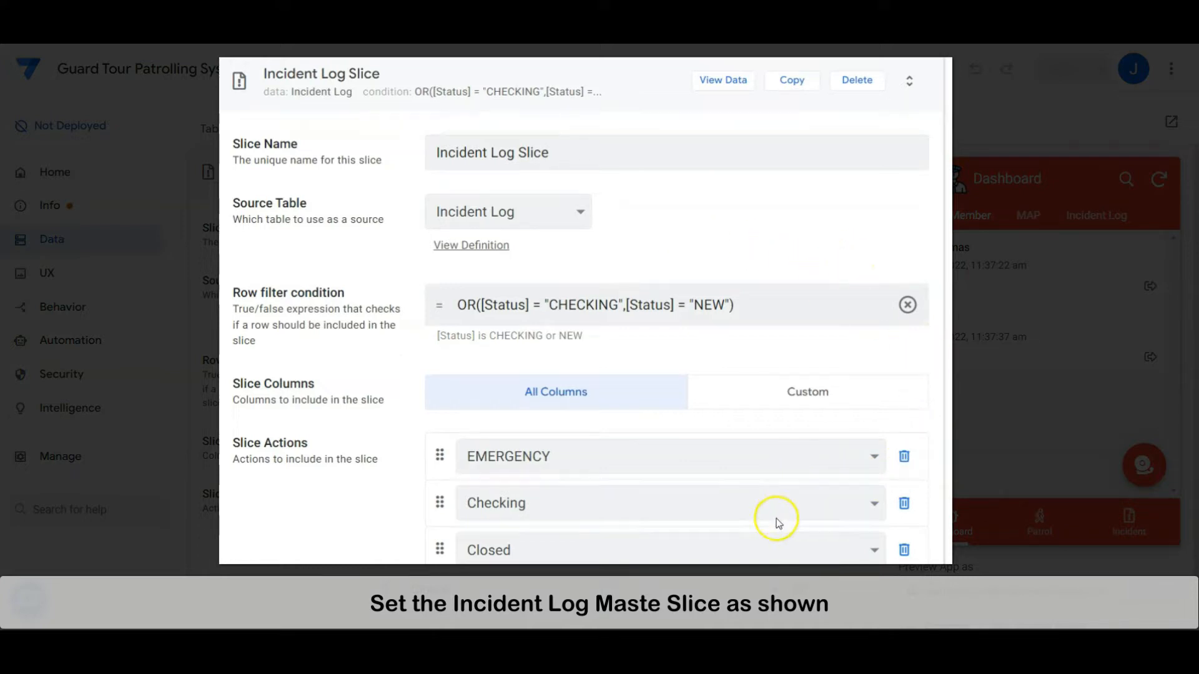
scroll(931, 508, down, 4)
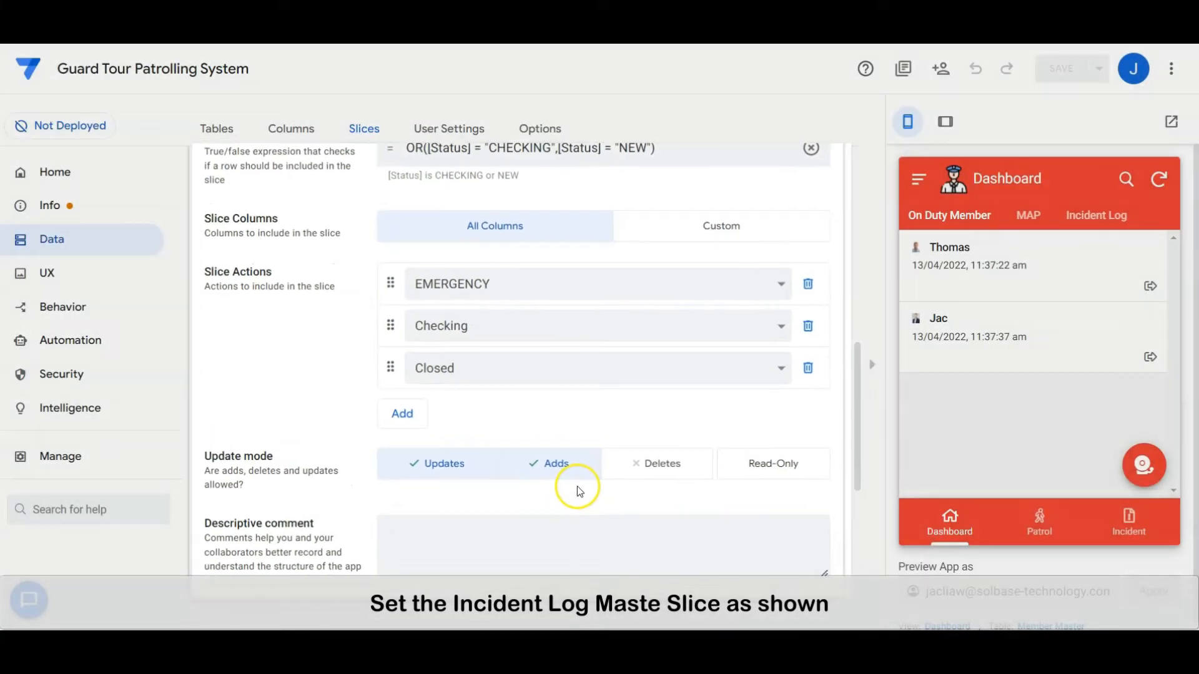
scroll(576, 487, up, 5)
click(567, 312)
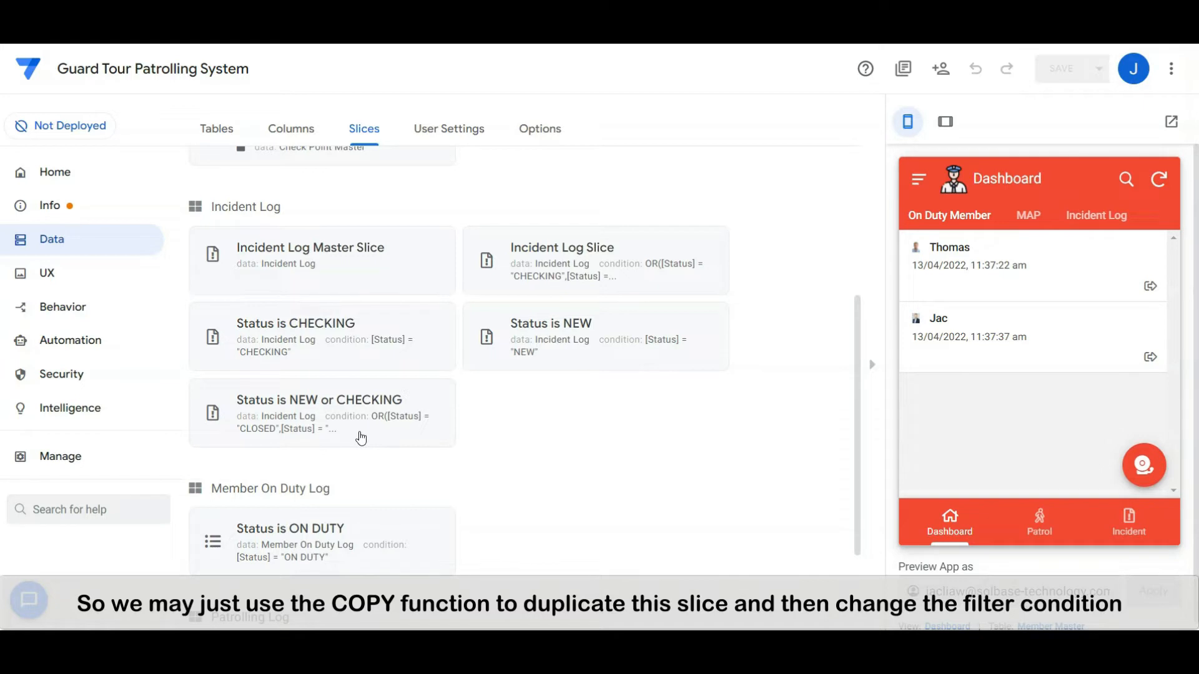
Examine the Status is CHECKING slice's row filter condition, columns, slice actions and update mode
click(385, 331)
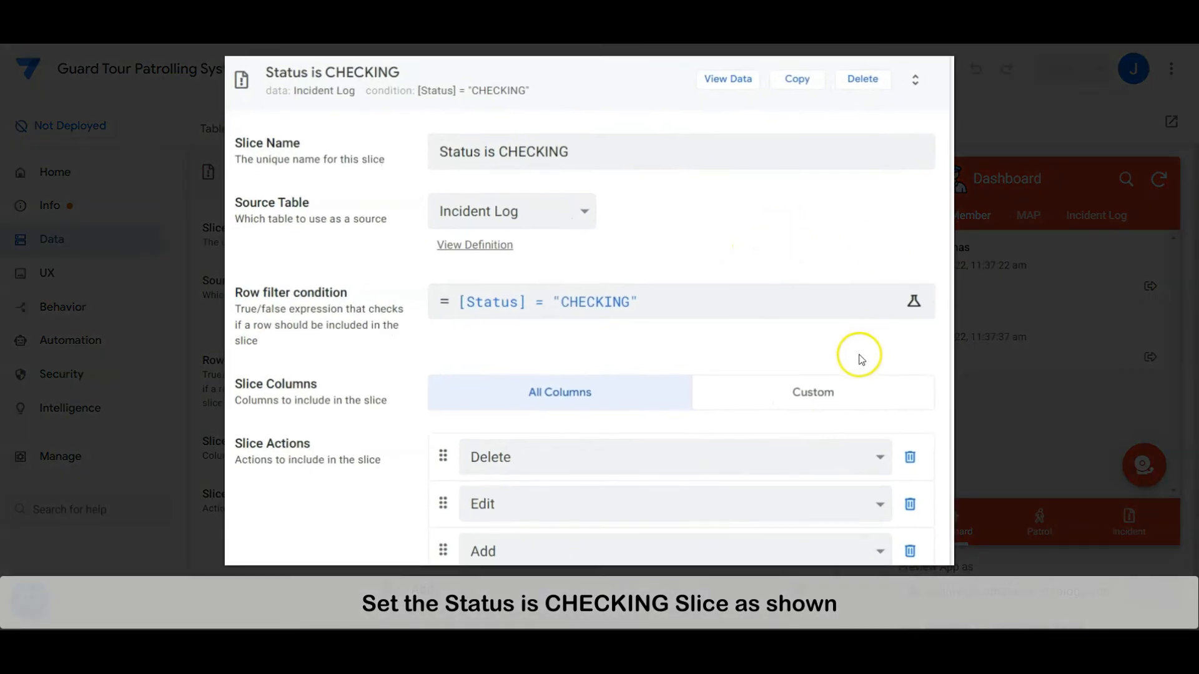
scroll(856, 356, down, 1)
scroll(861, 379, up, 1)
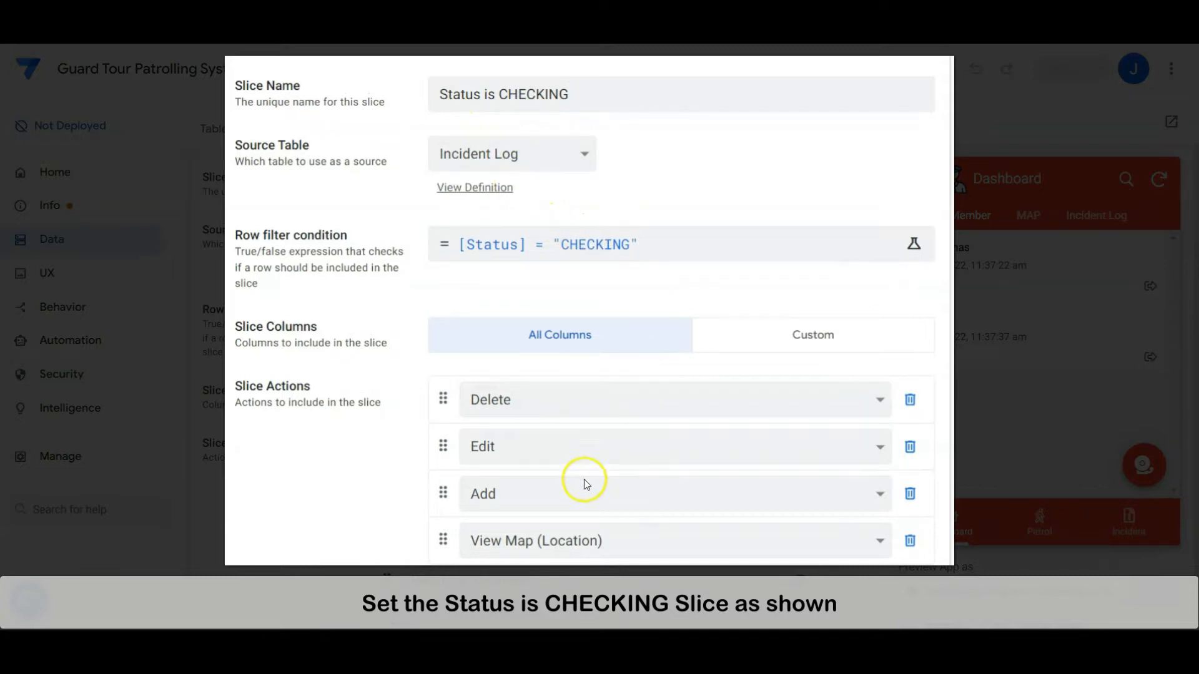
scroll(574, 560, down, 4)
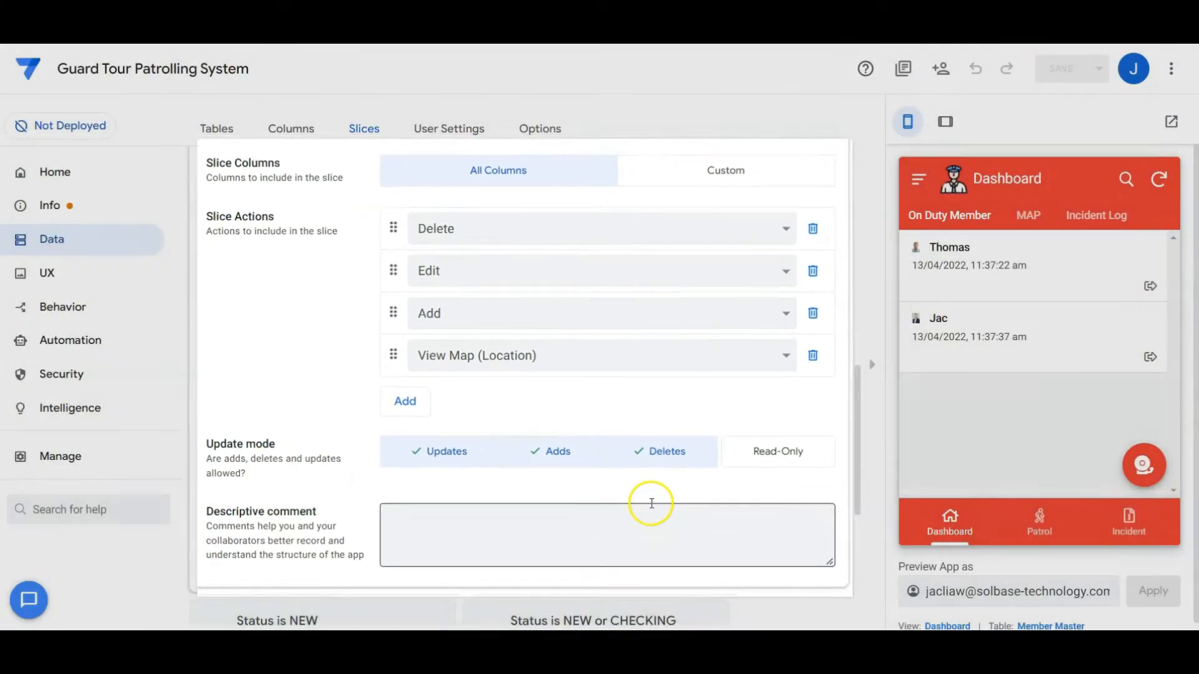
scroll(652, 500, up, 5)
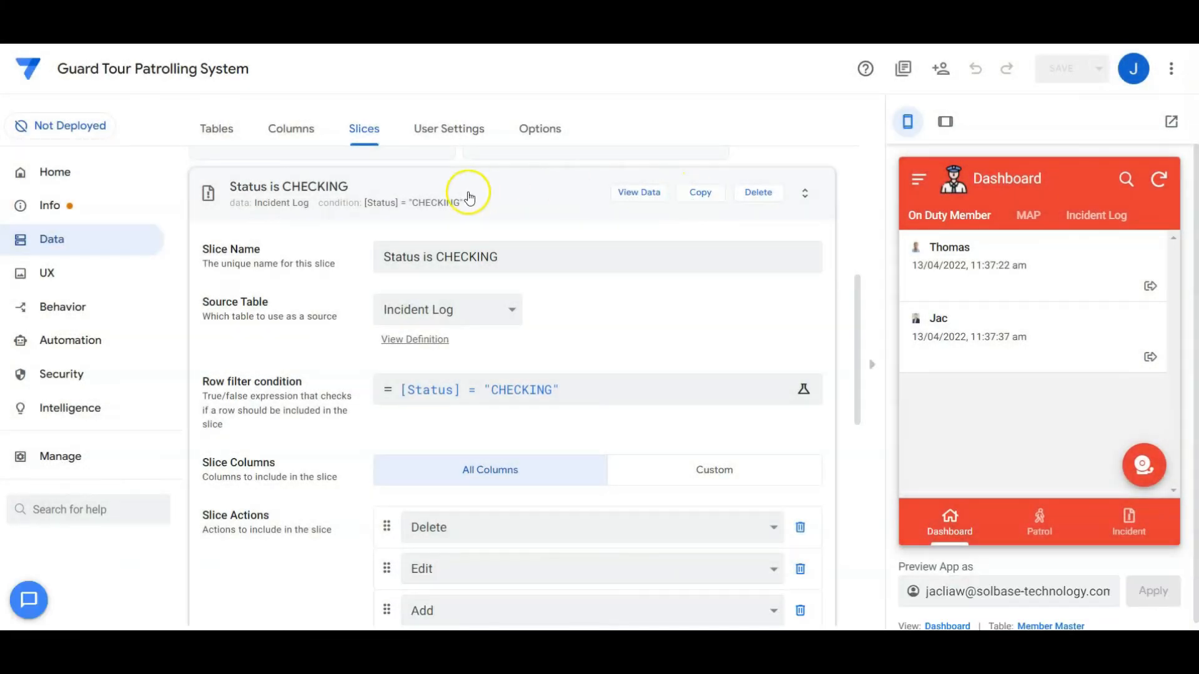
Examine the row filter conditions, columns and slice actions of the Status is NEW and Status is NEW or CHECKING slices
click(468, 193)
click(539, 200)
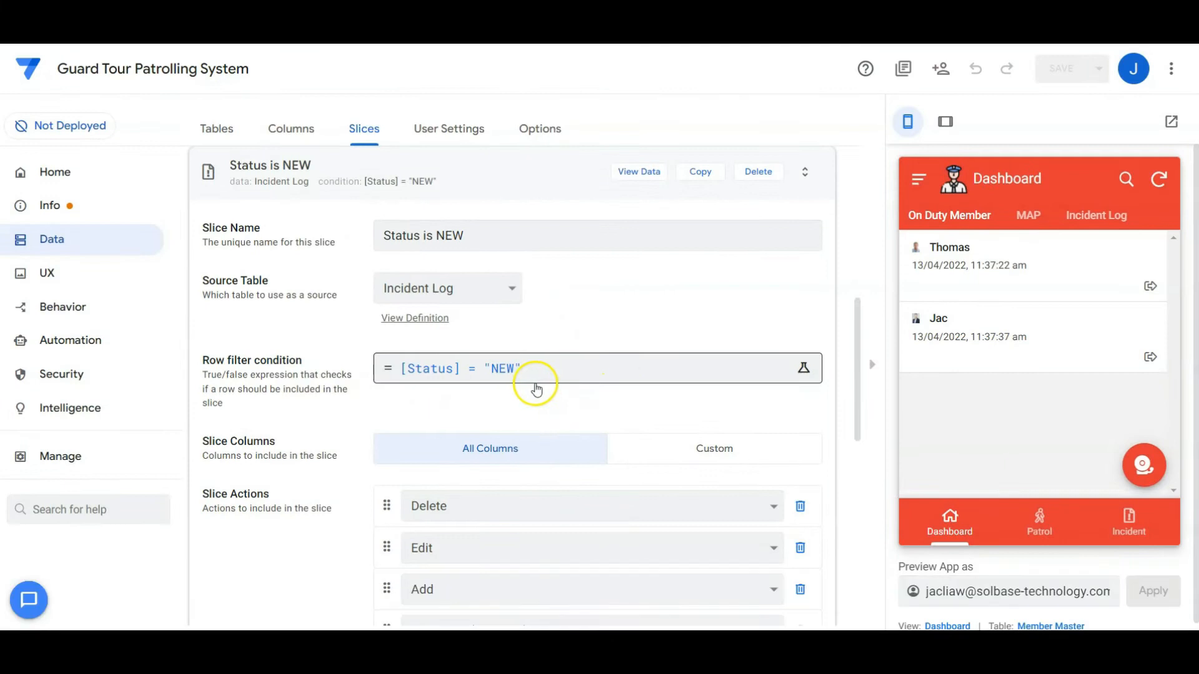
click(531, 163)
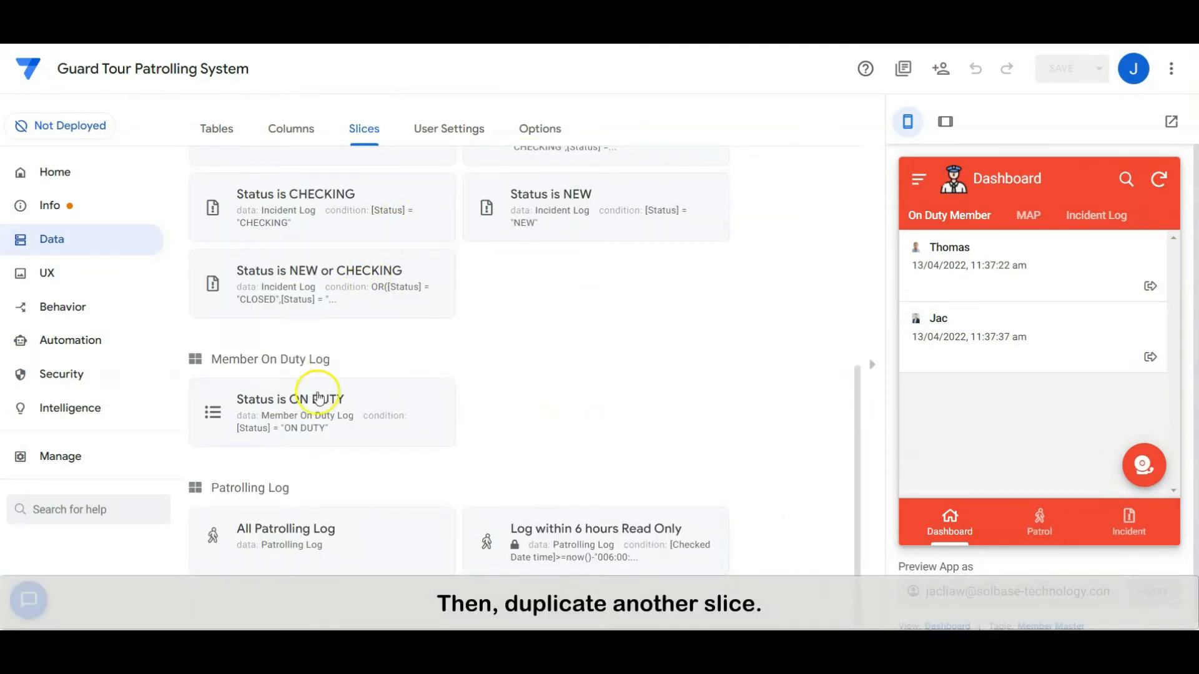
click(354, 291)
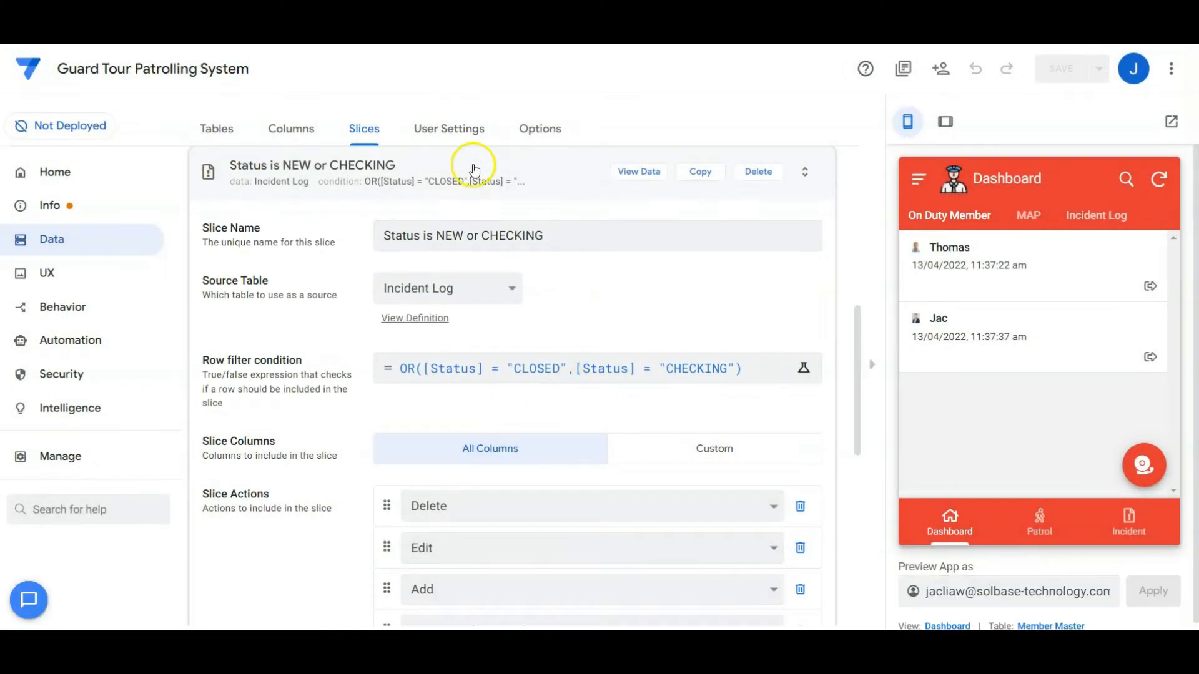
click(475, 170)
Open the Incident form in the app preview and examine the Incident view's name, source data, view type and position
click(1131, 524)
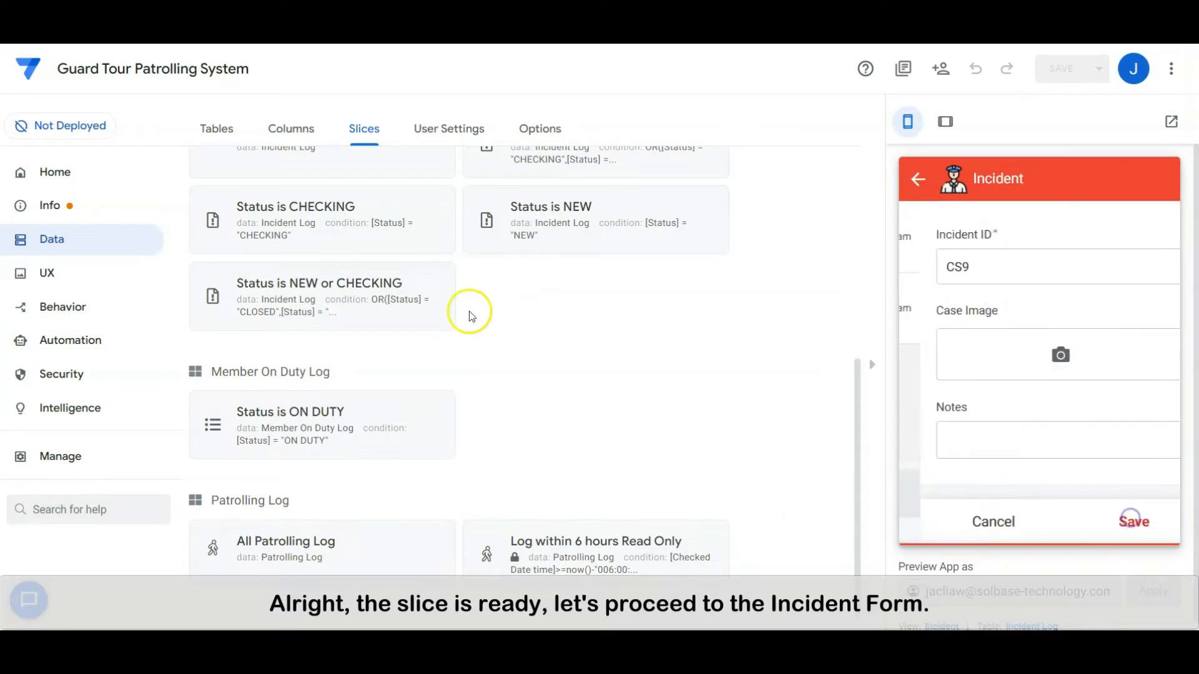
click(51, 273)
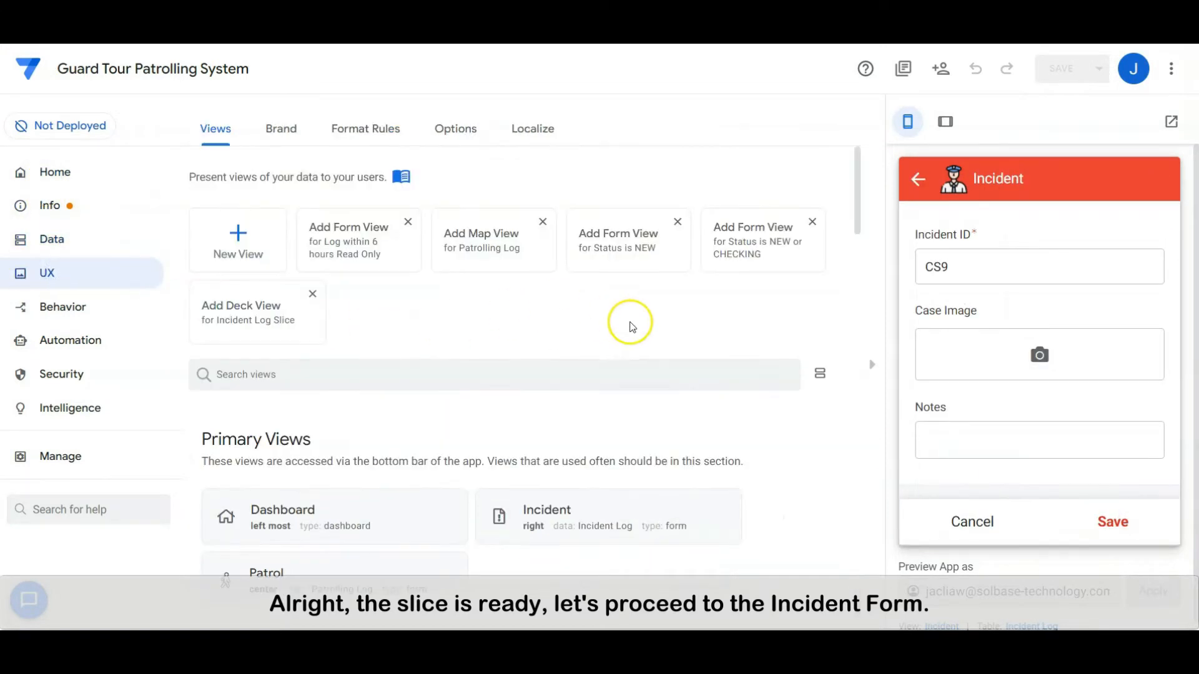
scroll(628, 323, down, 2)
click(594, 419)
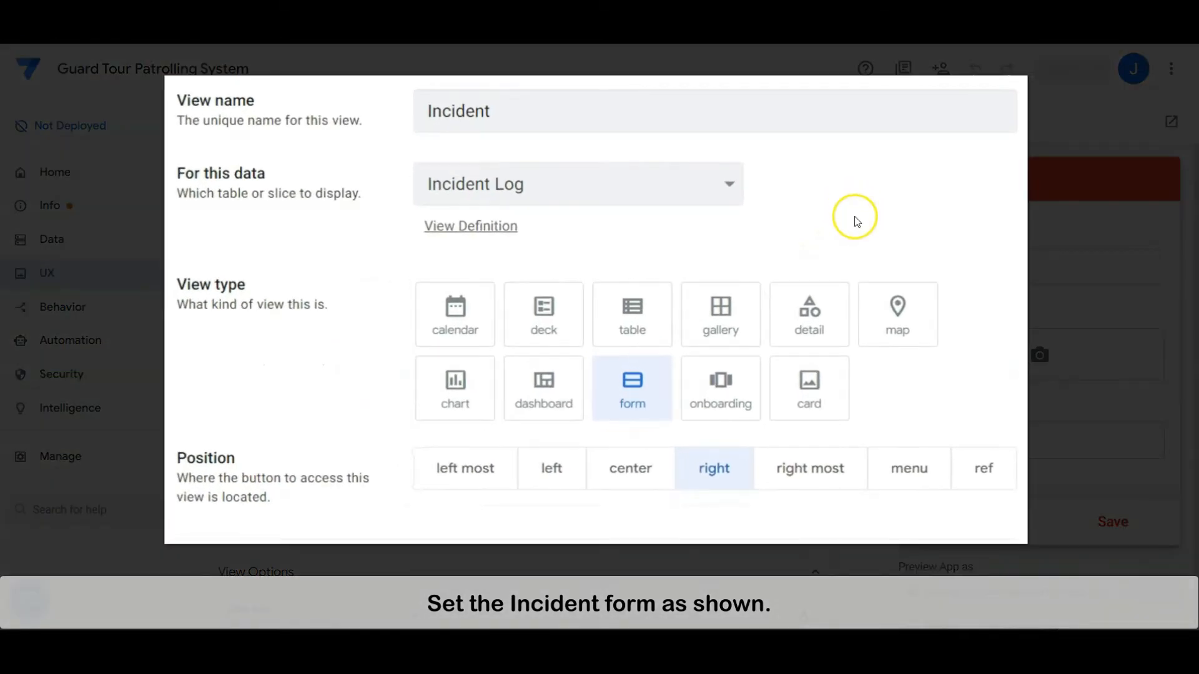
scroll(855, 220, up, 2)
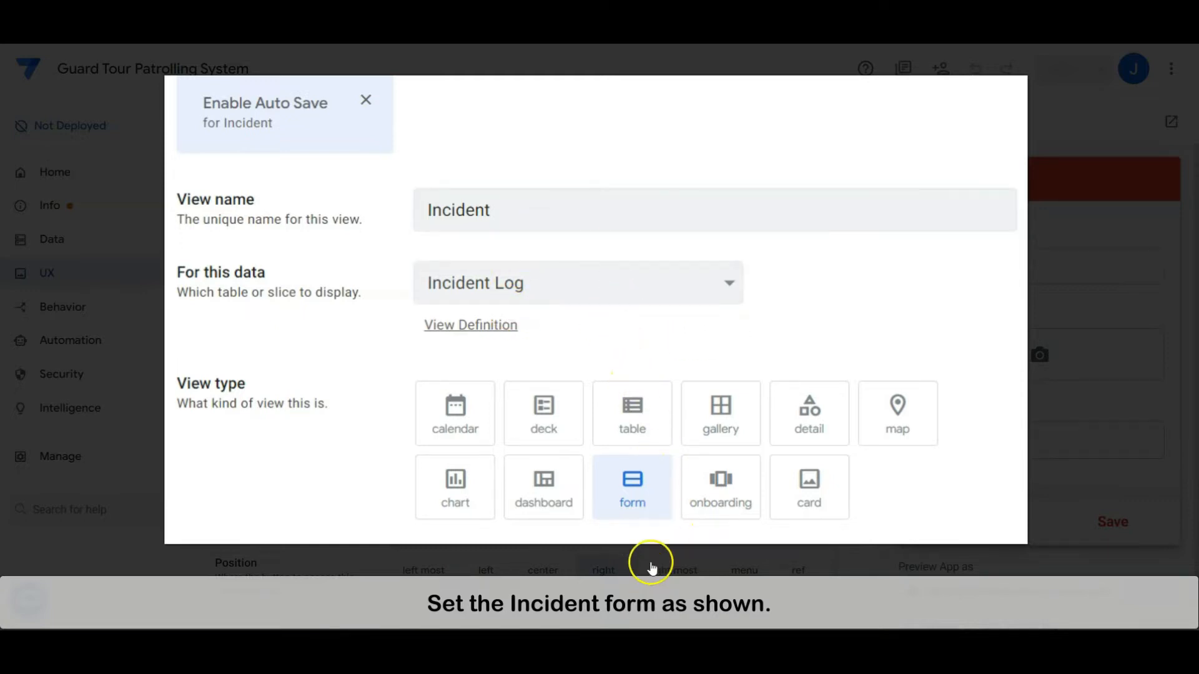
Examine the Incident view's form options, column order and finish view, plus the event action that runs when the form is saved
scroll(837, 412, down, 9)
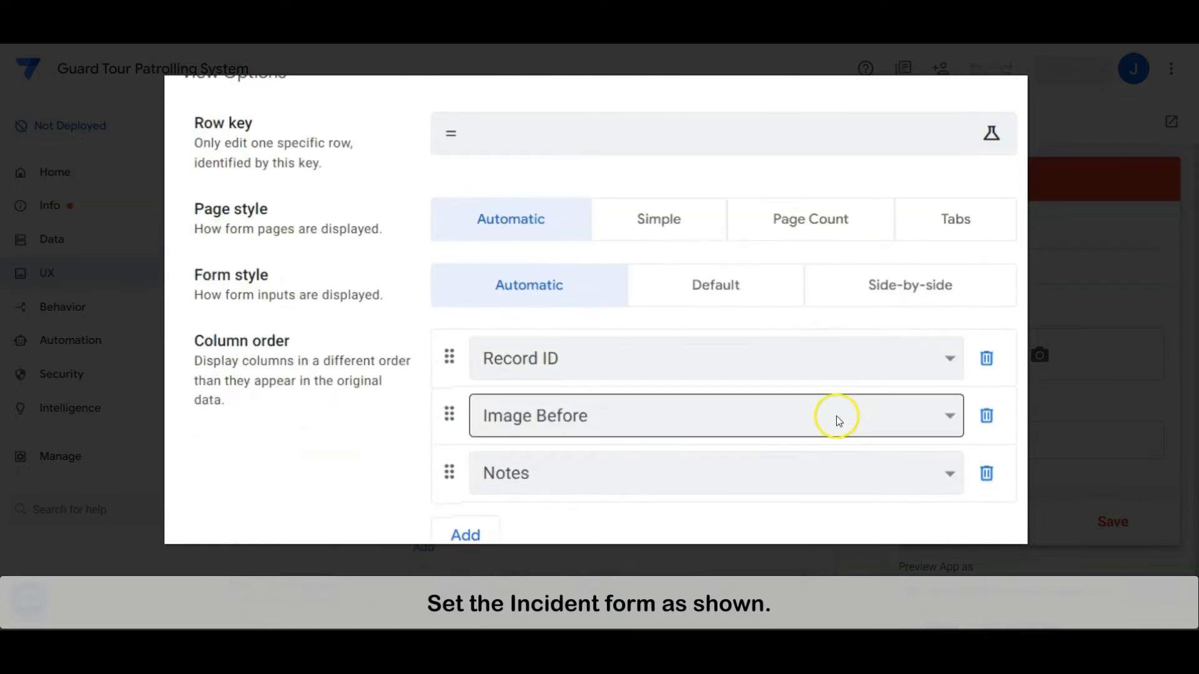
scroll(837, 416, down, 2)
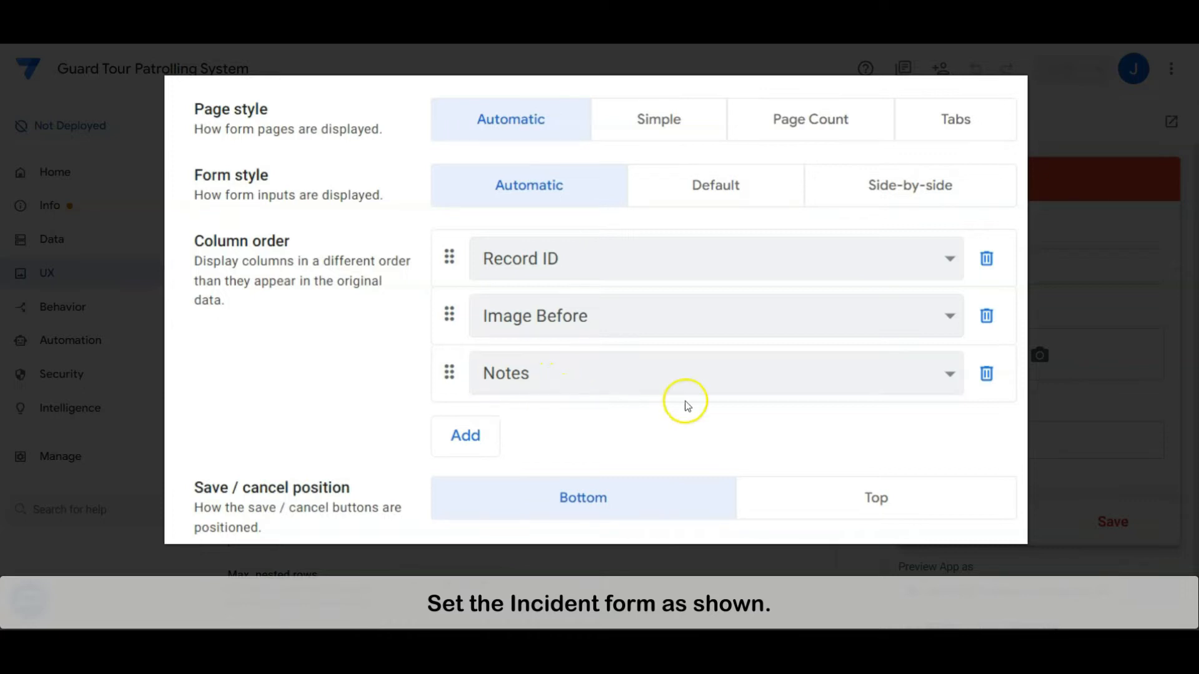
scroll(691, 392, down, 5)
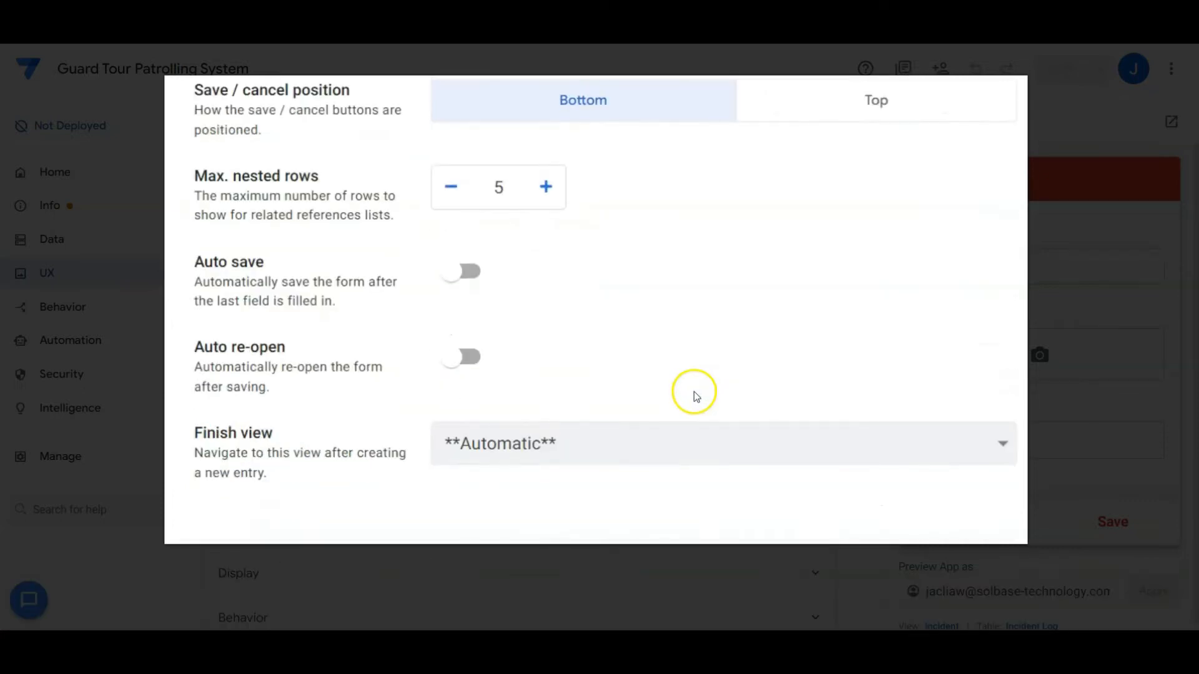
scroll(694, 392, down, 5)
click(590, 237)
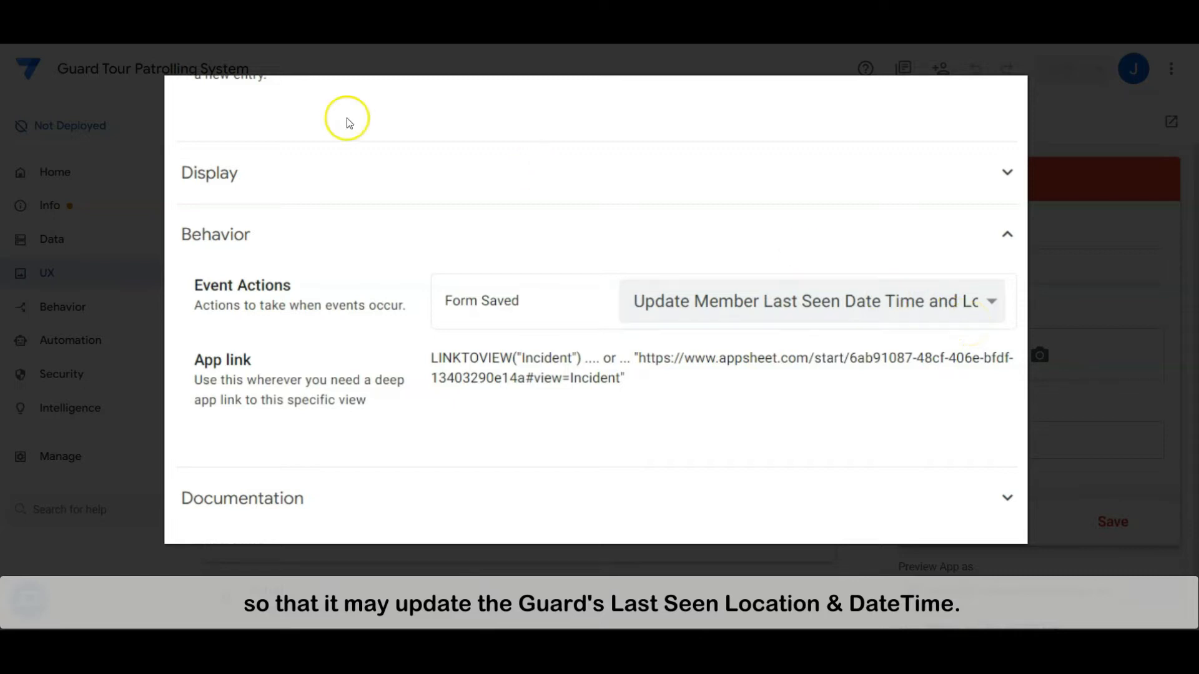
Go to the app's actions and examine the Incident Log action Update Member Last Seen Date Time and Location
key(Escape)
click(78, 306)
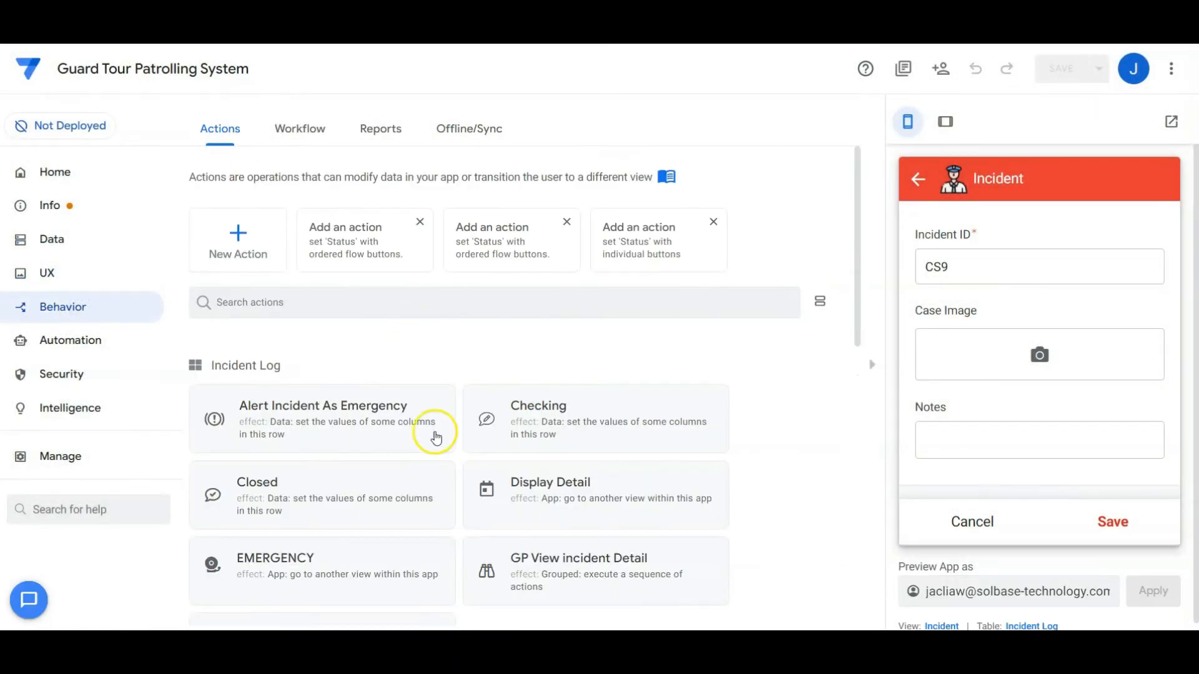
scroll(425, 437, down, 4)
click(369, 430)
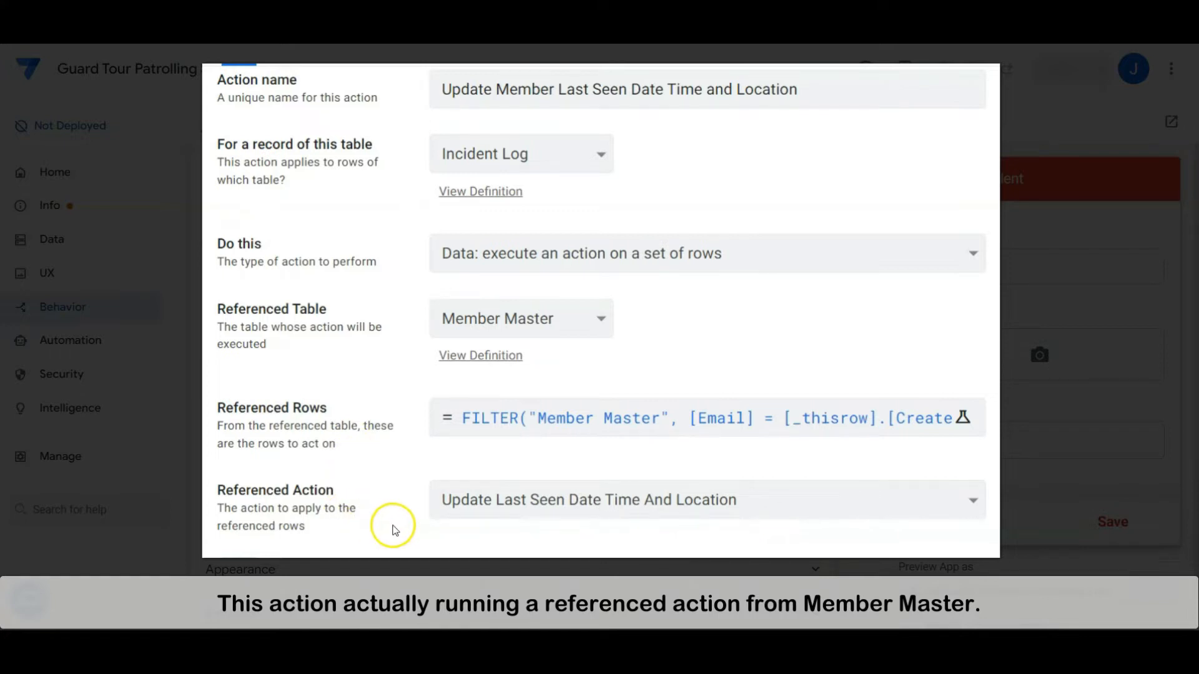
Check Member Master's Update Last Seen Date Time And Location action, and collapse the Incident Log action that references it
scroll(604, 550, down, 5)
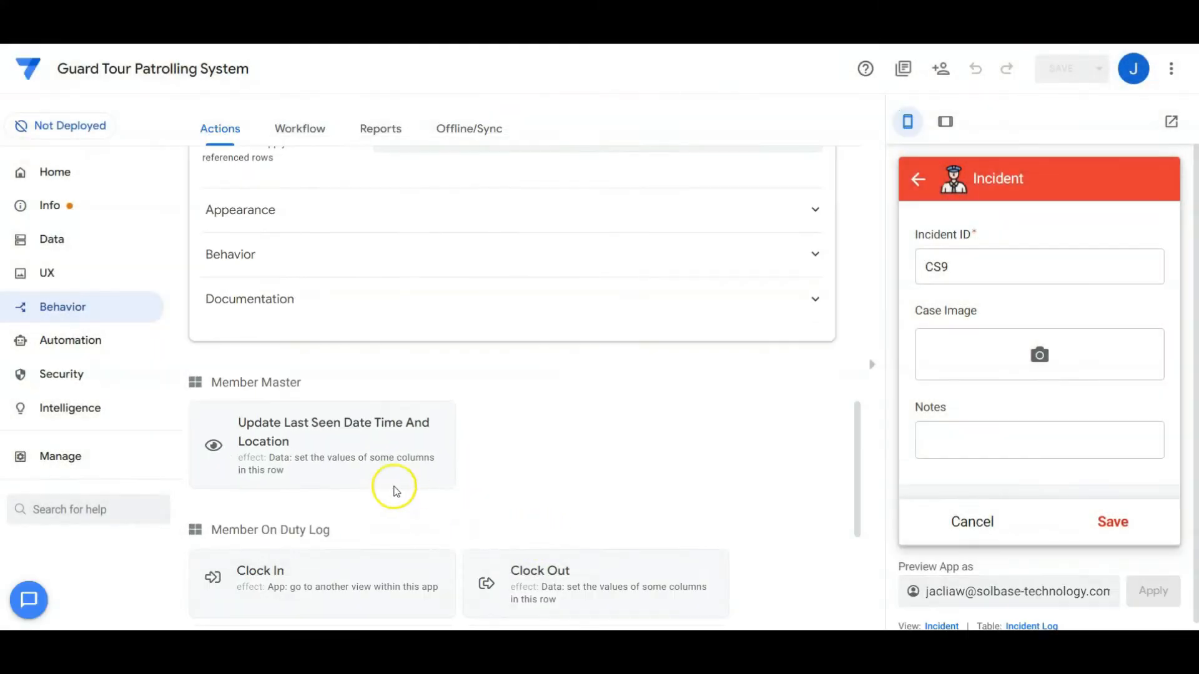
click(339, 437)
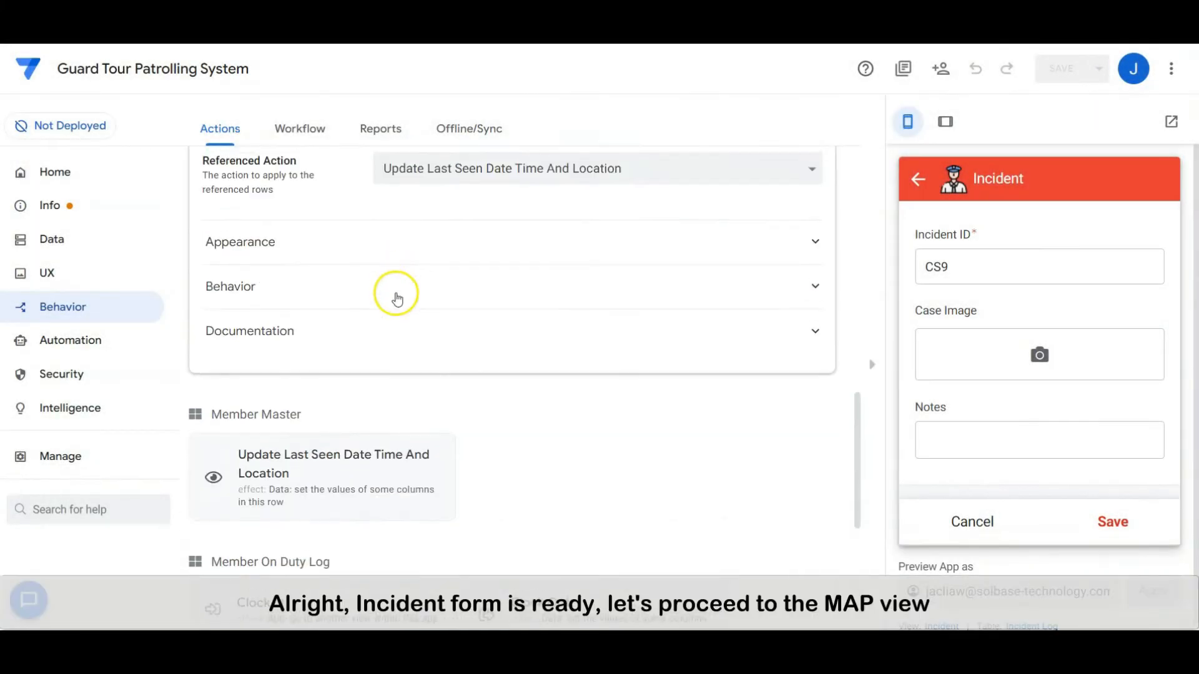
scroll(400, 301, up, 6)
click(412, 335)
Return to the UX views, collapse the Incident view, and show the dashboard's MAP in the app preview
click(89, 272)
scroll(650, 413, down, 1)
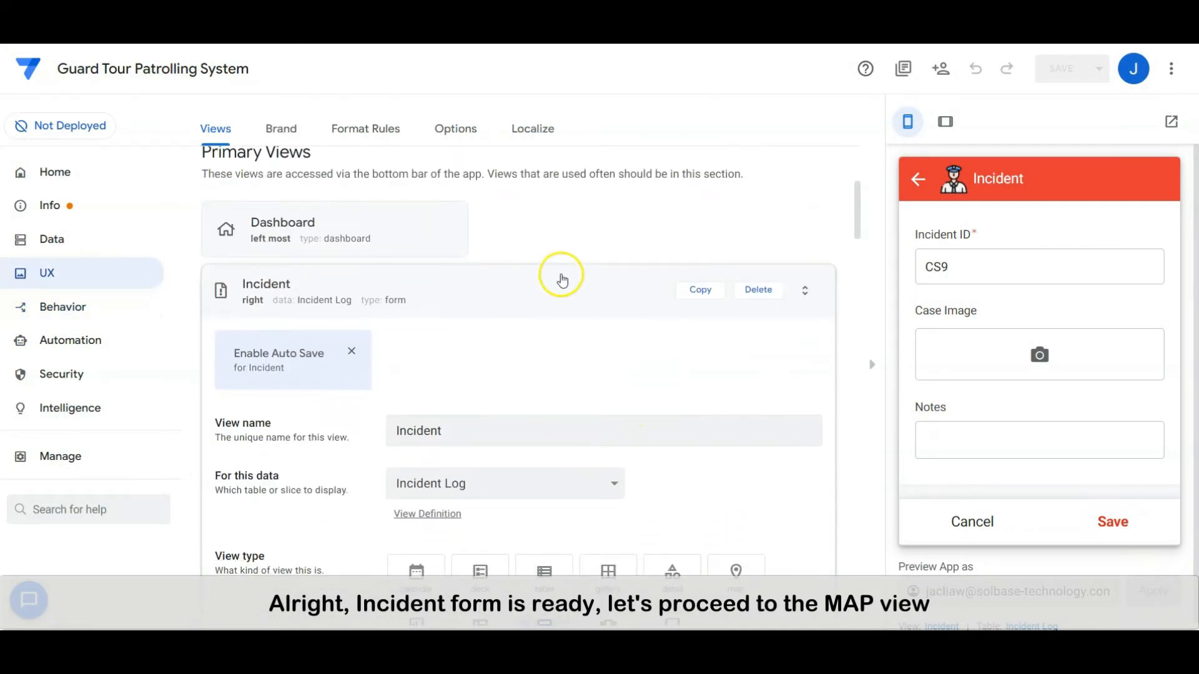
click(559, 287)
click(971, 522)
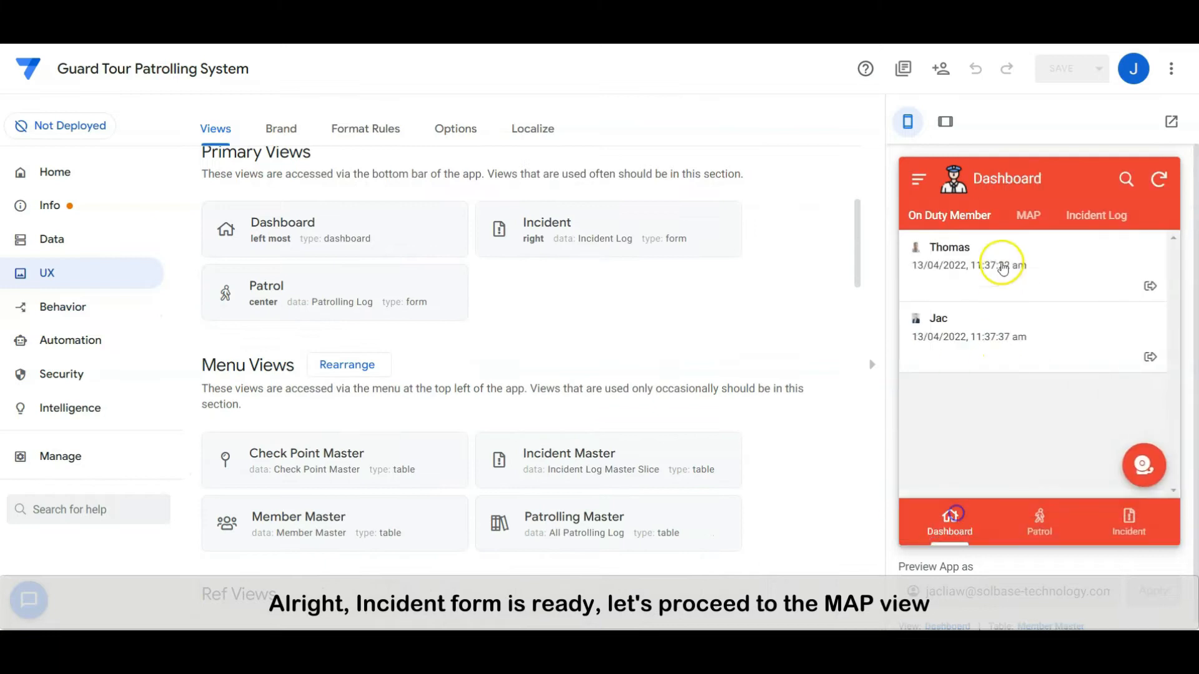
click(1026, 218)
Open the Patrol Map view of the Log within 6 hours Read Only slice and examine its data, type, position and options
scroll(562, 311, down, 15)
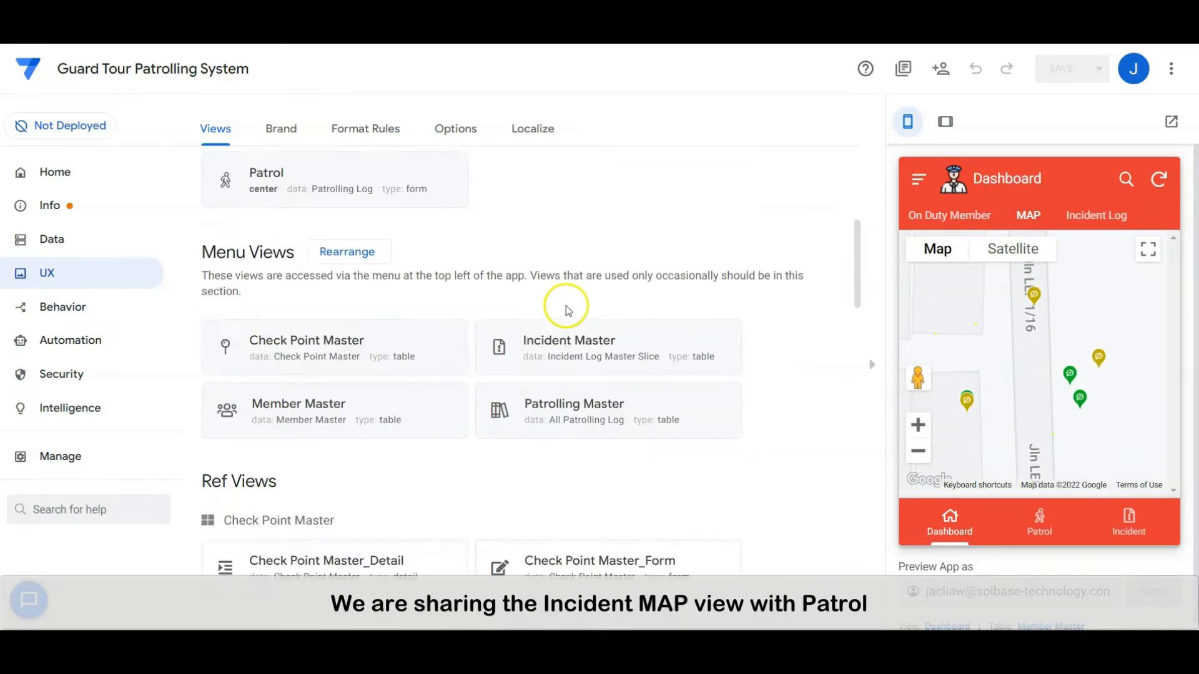
scroll(562, 312, down, 8)
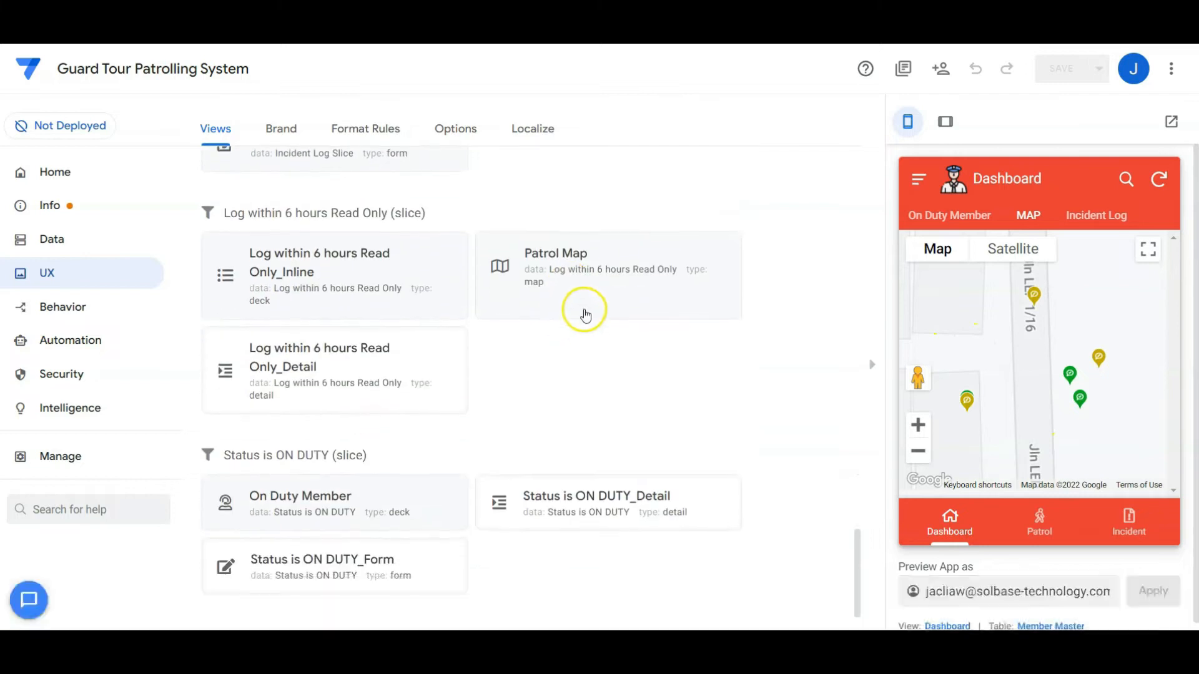
click(590, 277)
scroll(583, 300, down, 5)
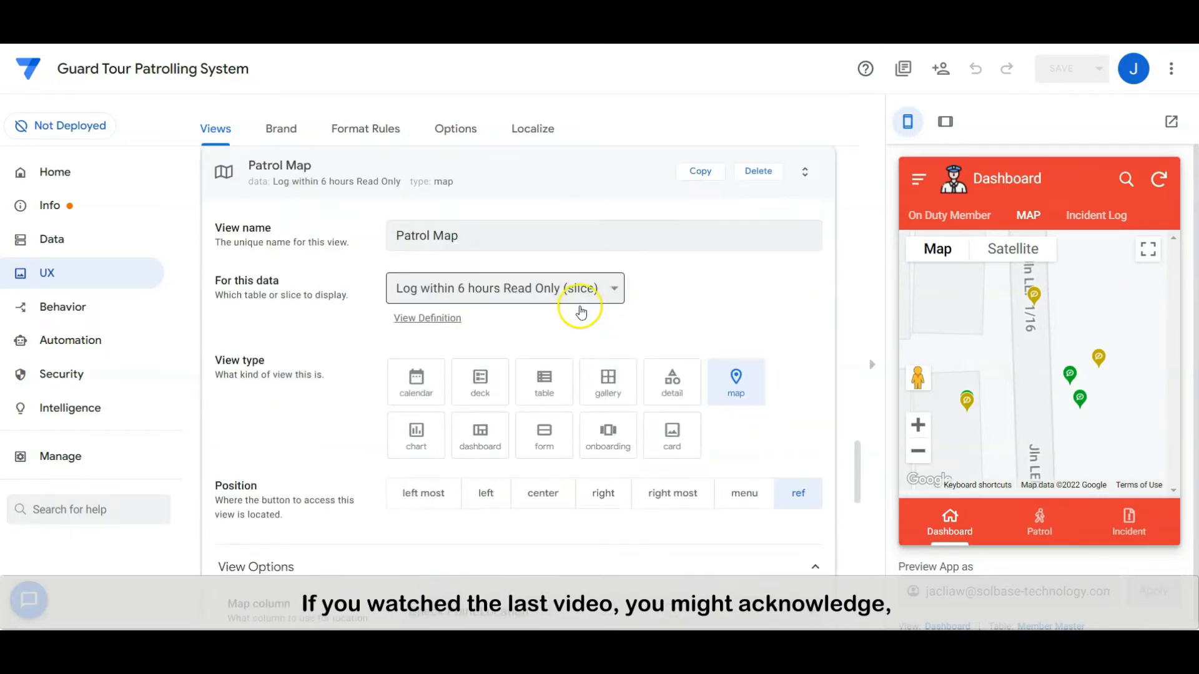
scroll(580, 302, down, 4)
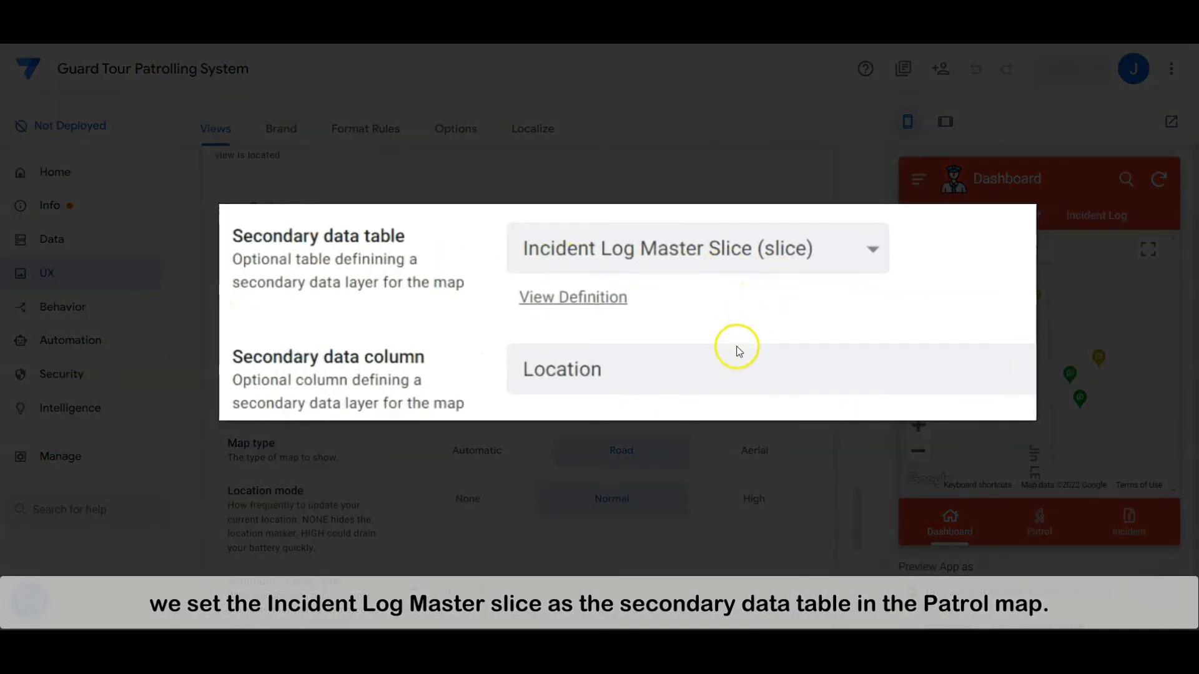
Examine the Patrol Map's secondary data table and secondary data column alongside its main data source, and collapse the view
click(717, 377)
click(715, 377)
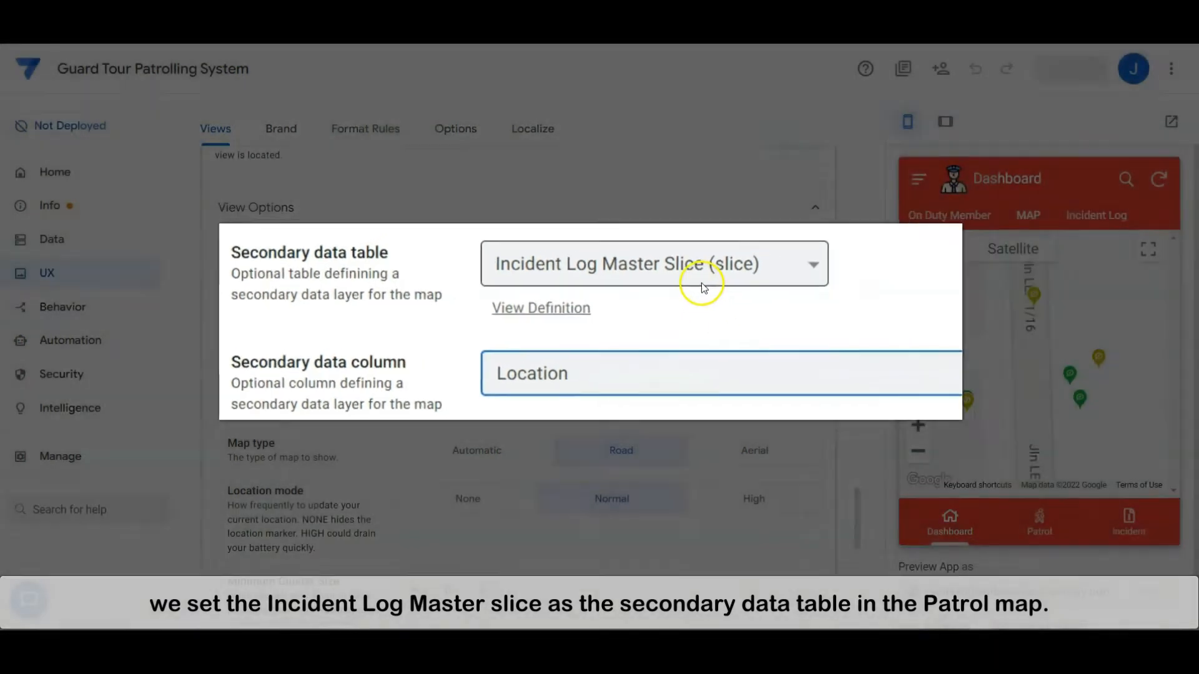
click(598, 345)
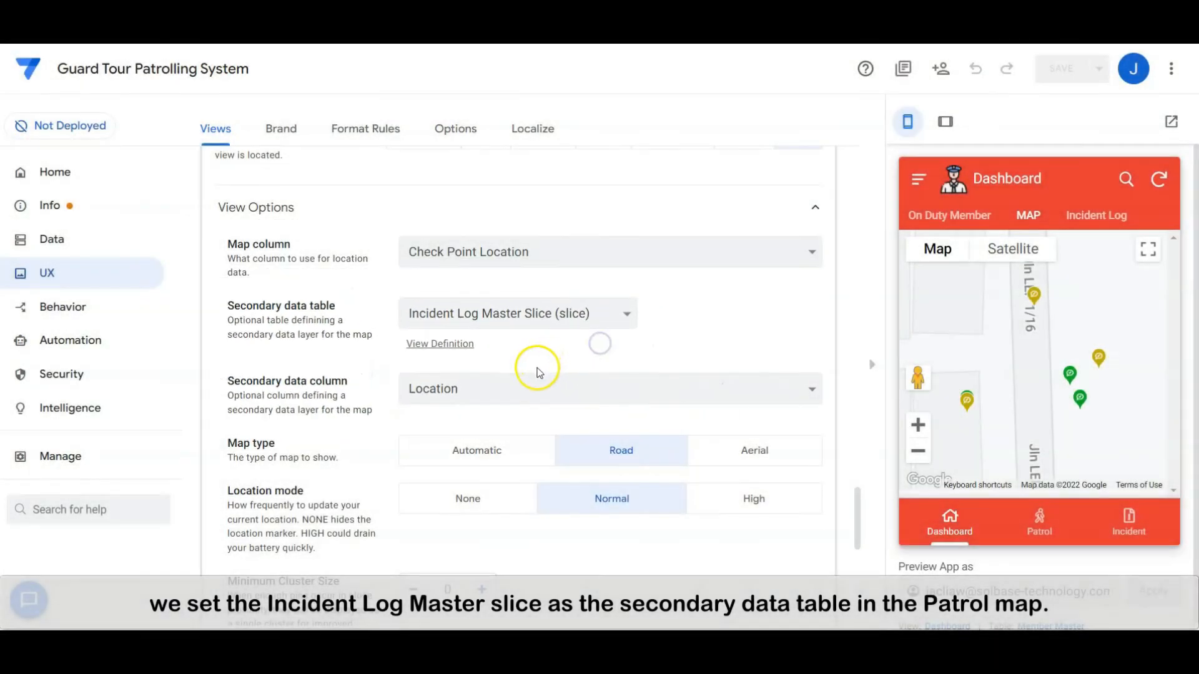
scroll(522, 370, up, 2)
scroll(521, 370, up, 4)
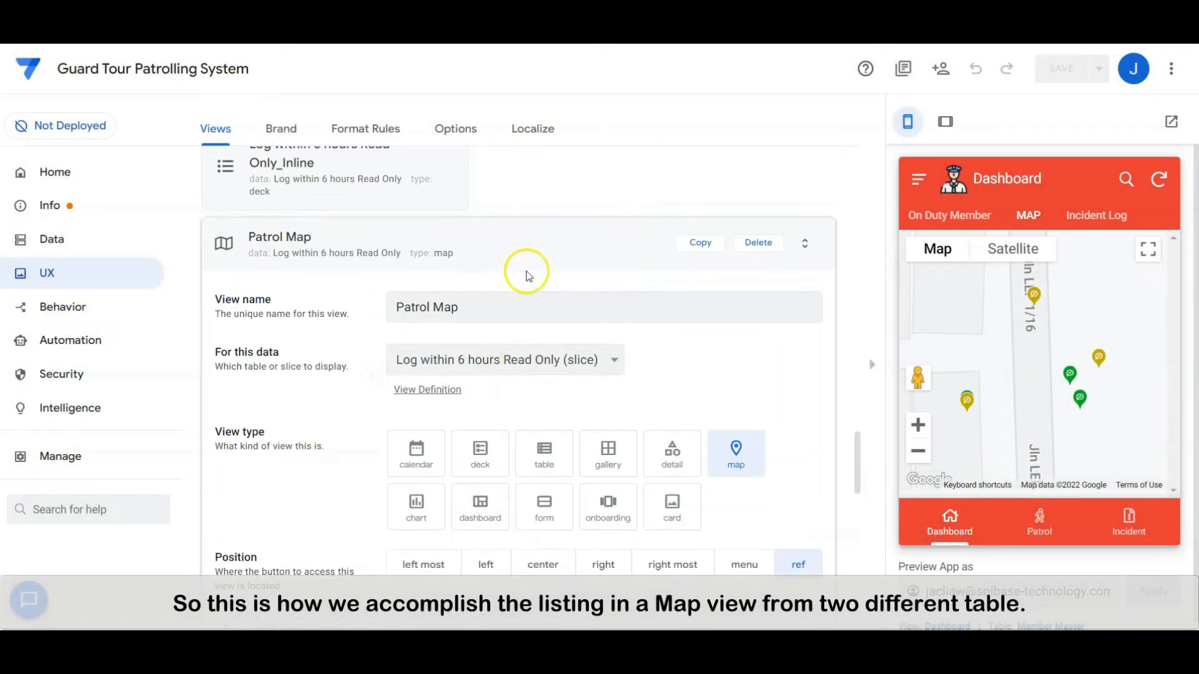
scroll(519, 294, down, 4)
scroll(518, 331, up, 5)
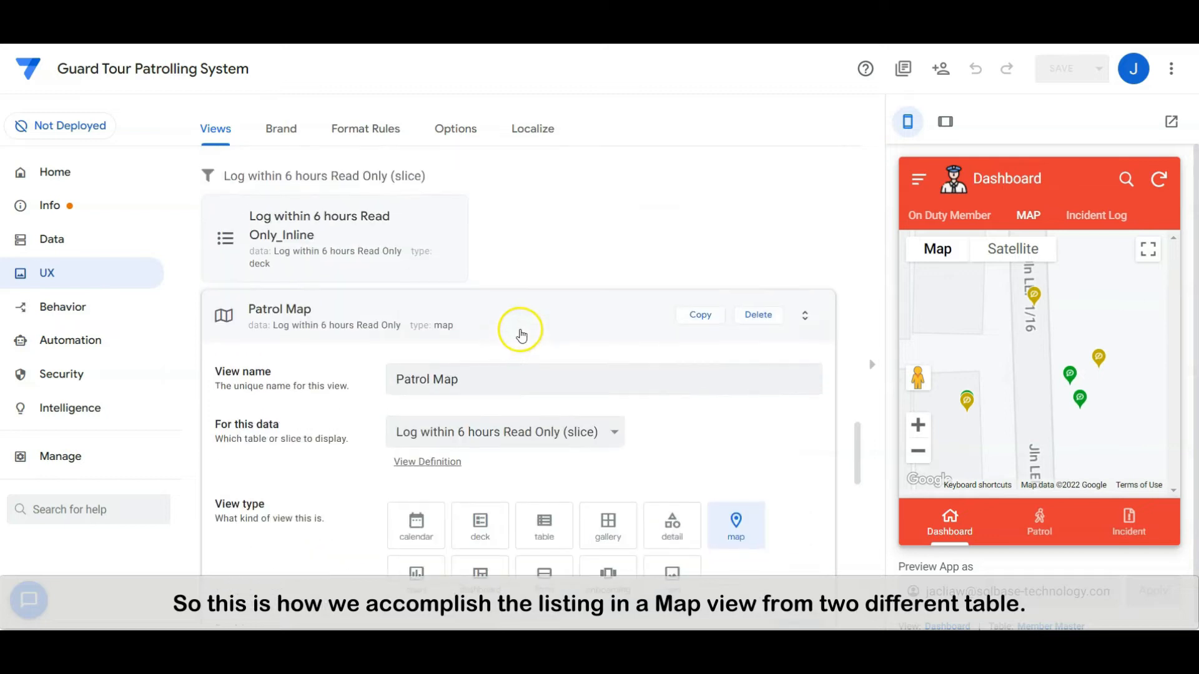
click(521, 335)
Go to the format rules and examine the New Incident rule's condition, formatted column, icon and highlight color, then collapse it
scroll(518, 318, up, 6)
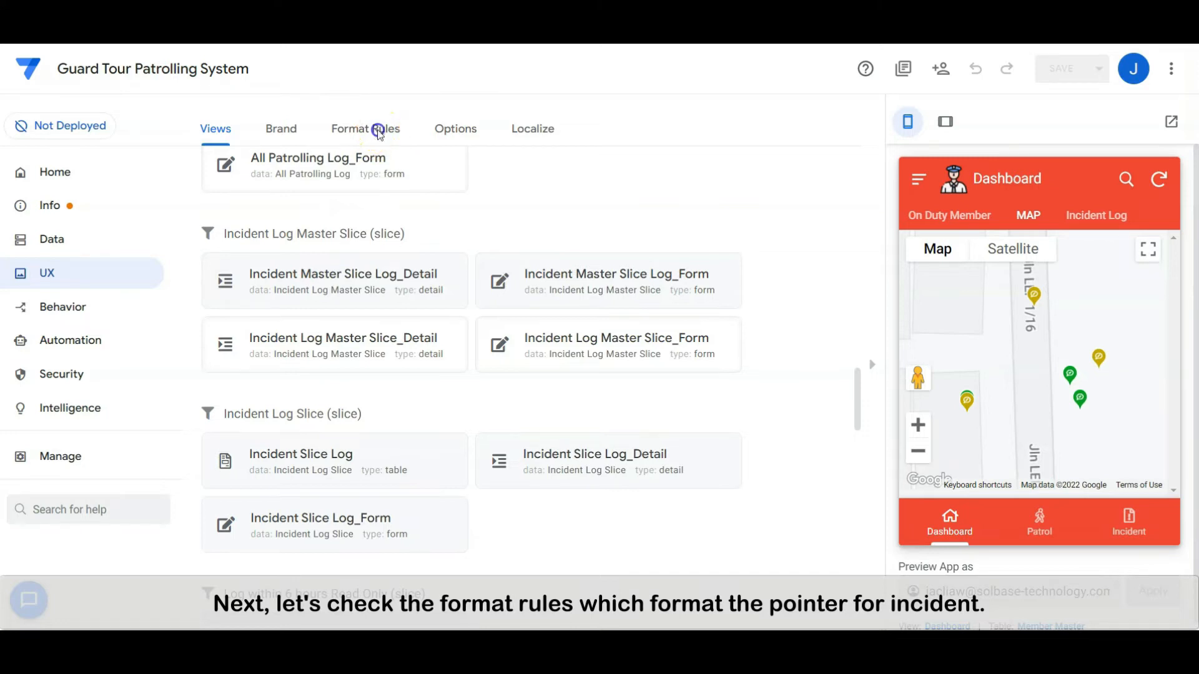
click(379, 133)
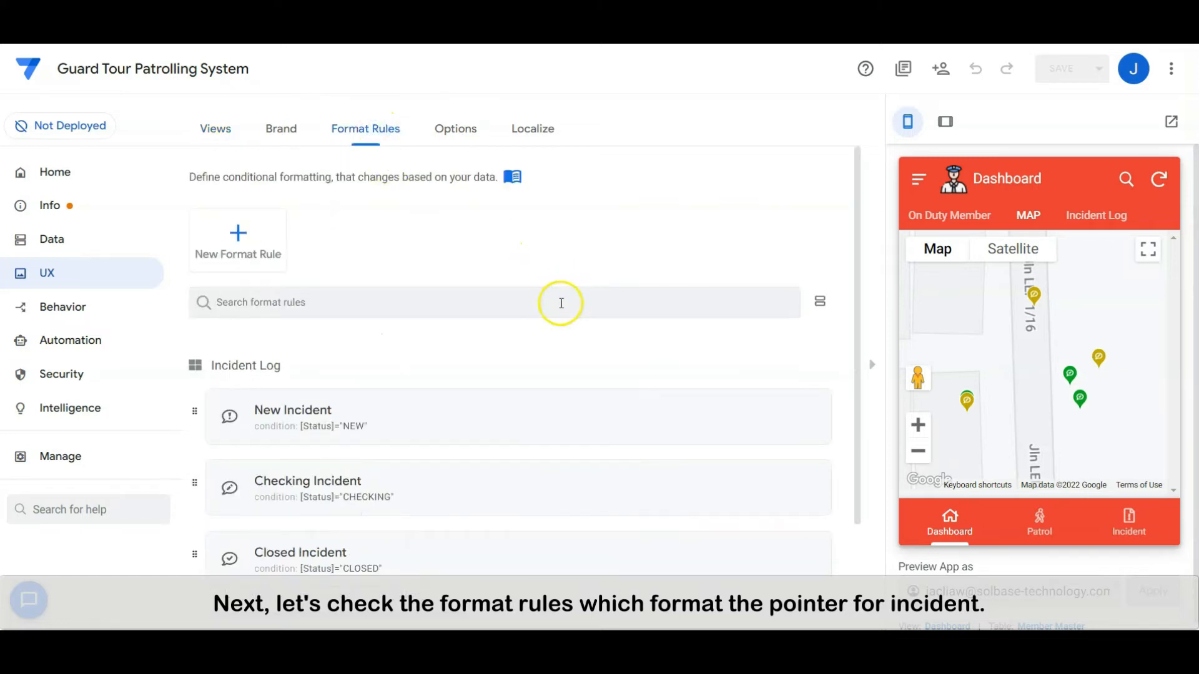
scroll(563, 302, down, 1)
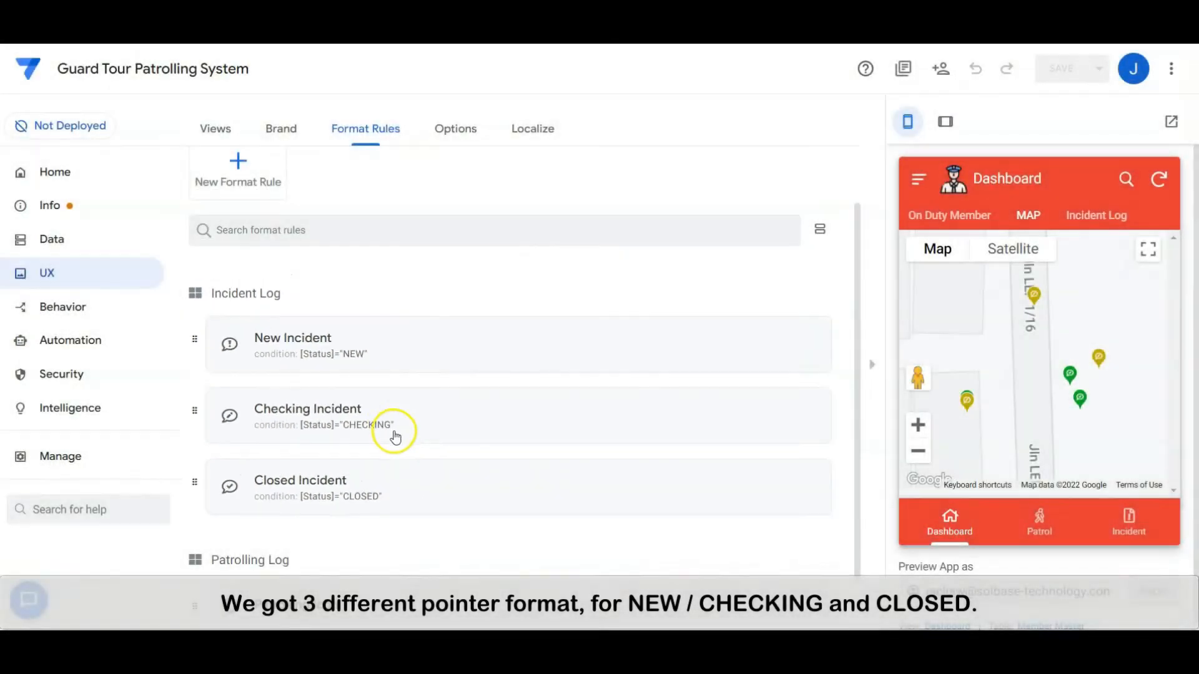
click(410, 355)
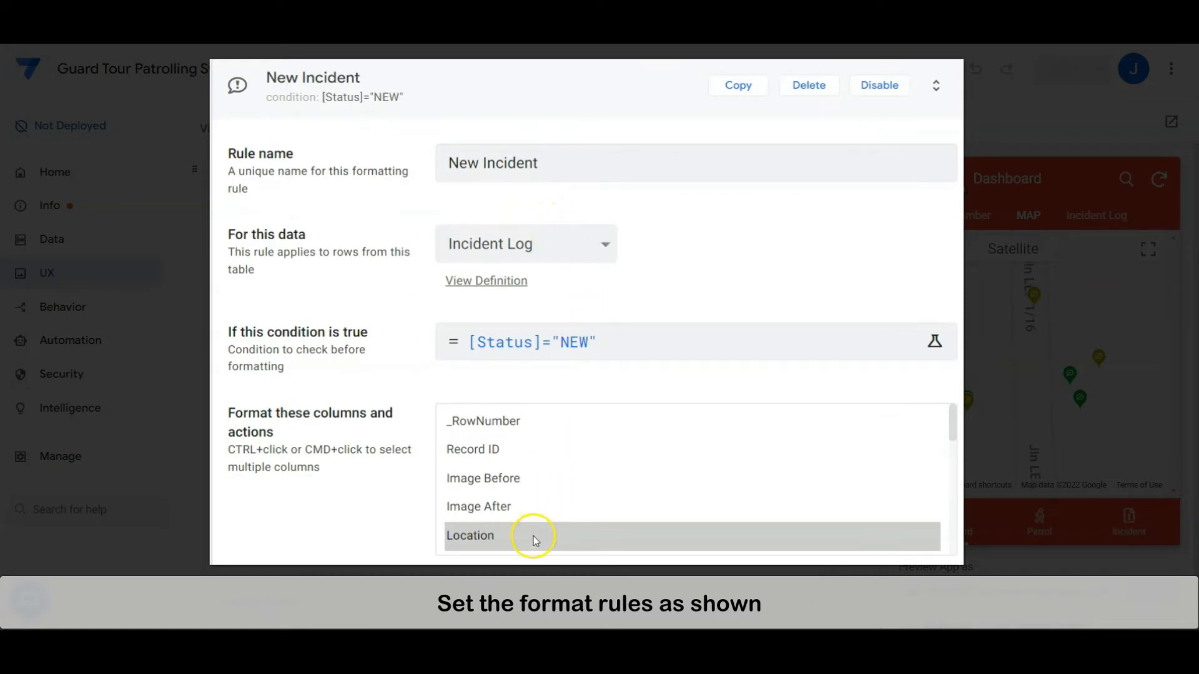
scroll(616, 567, down, 8)
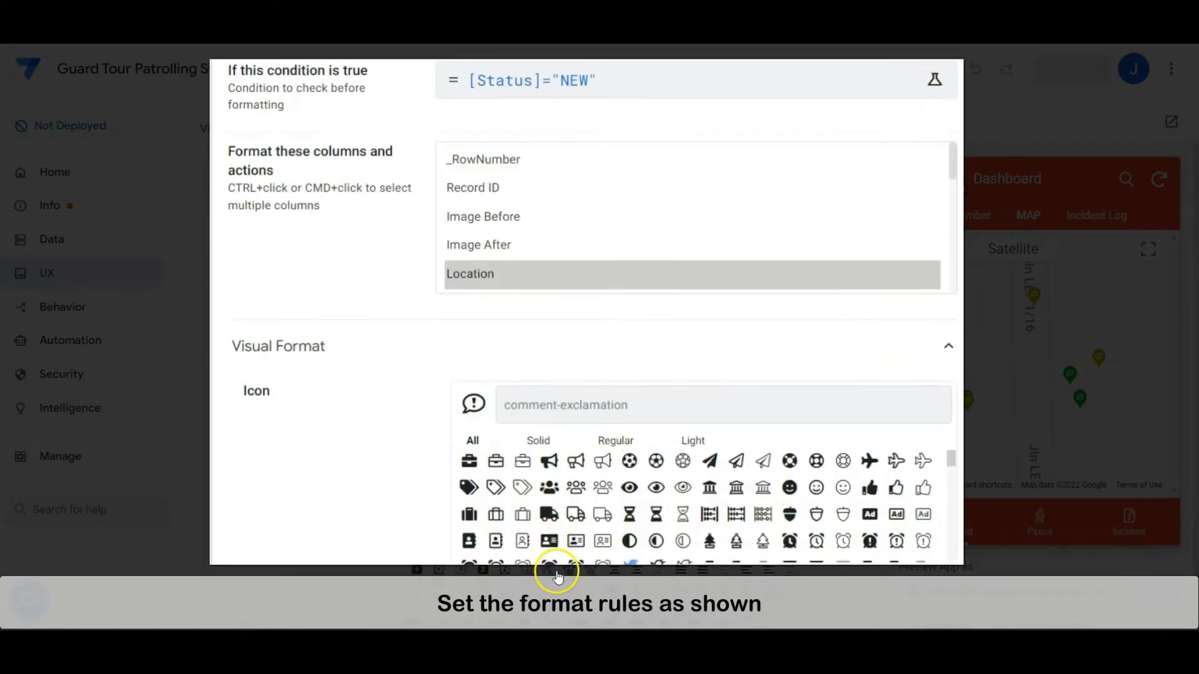
scroll(427, 541, down, 3)
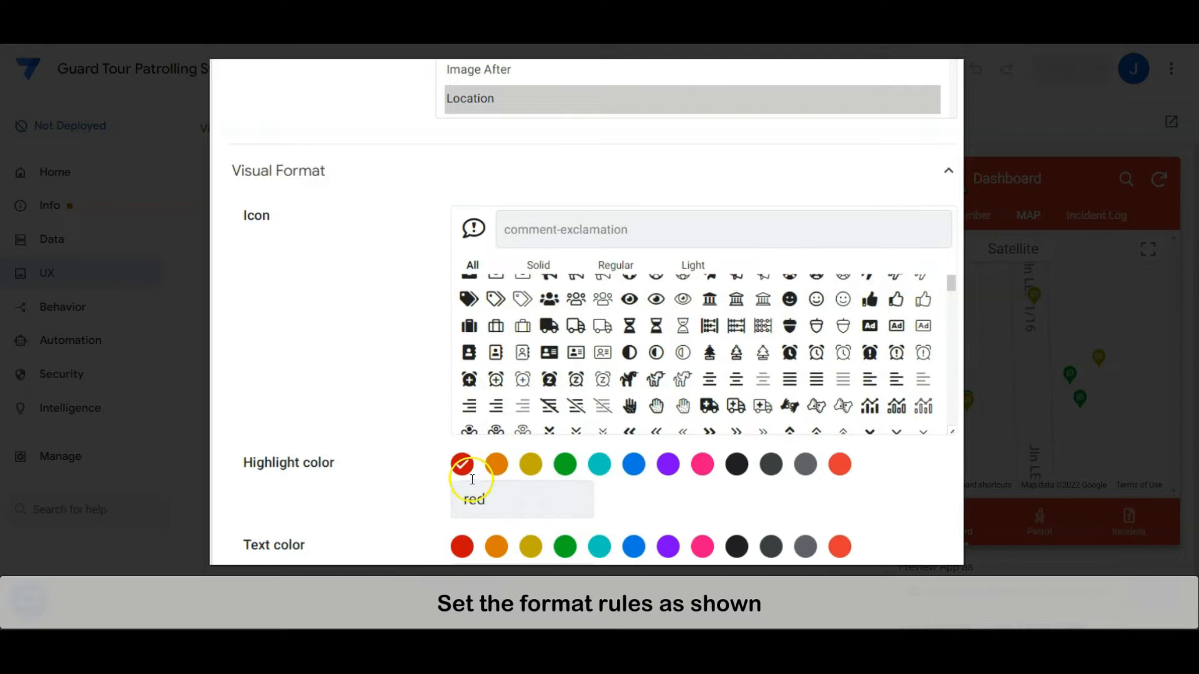
scroll(375, 478, up, 8)
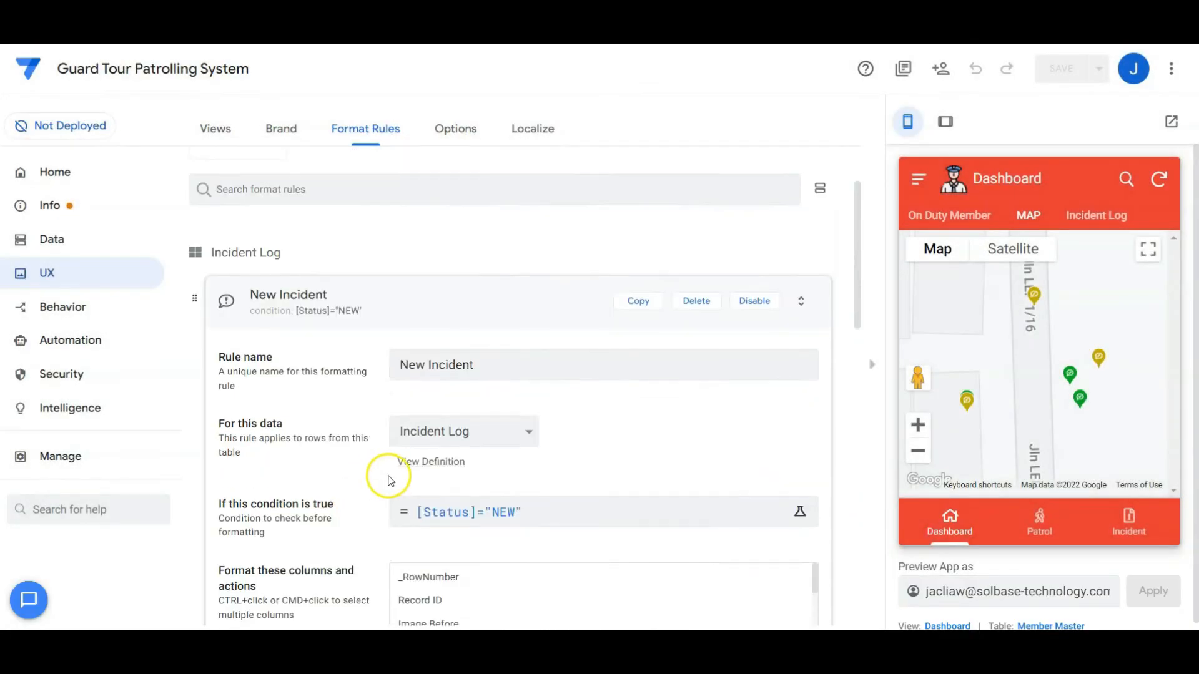
scroll(391, 481, up, 1)
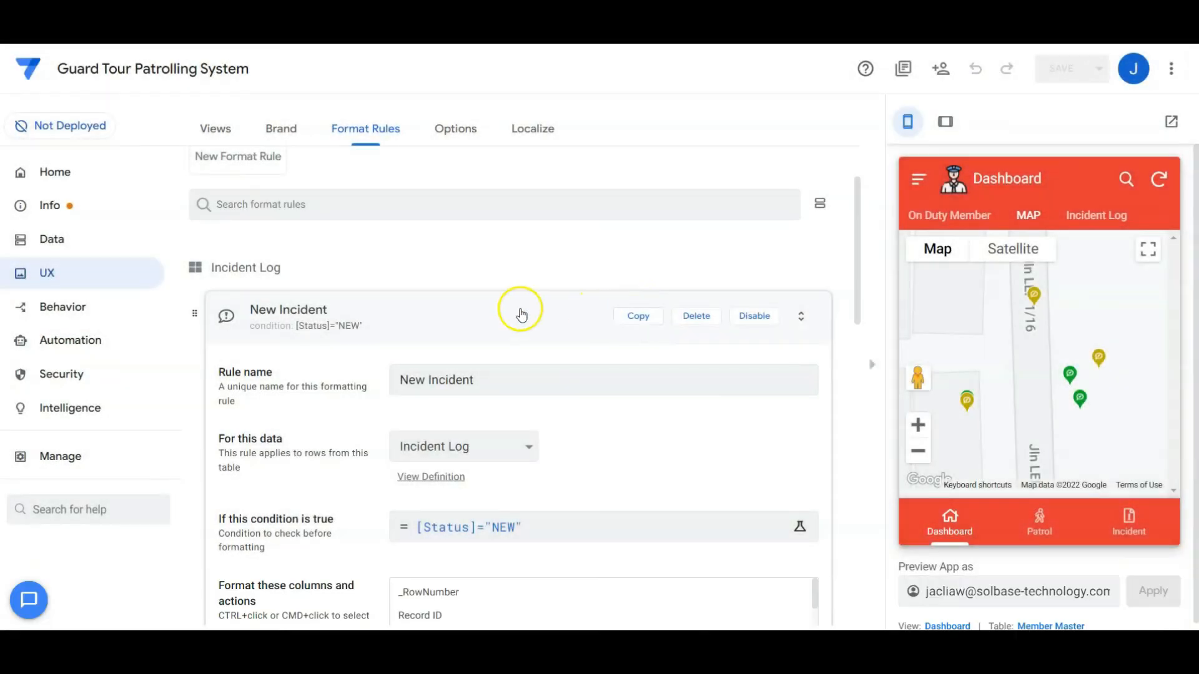
click(520, 309)
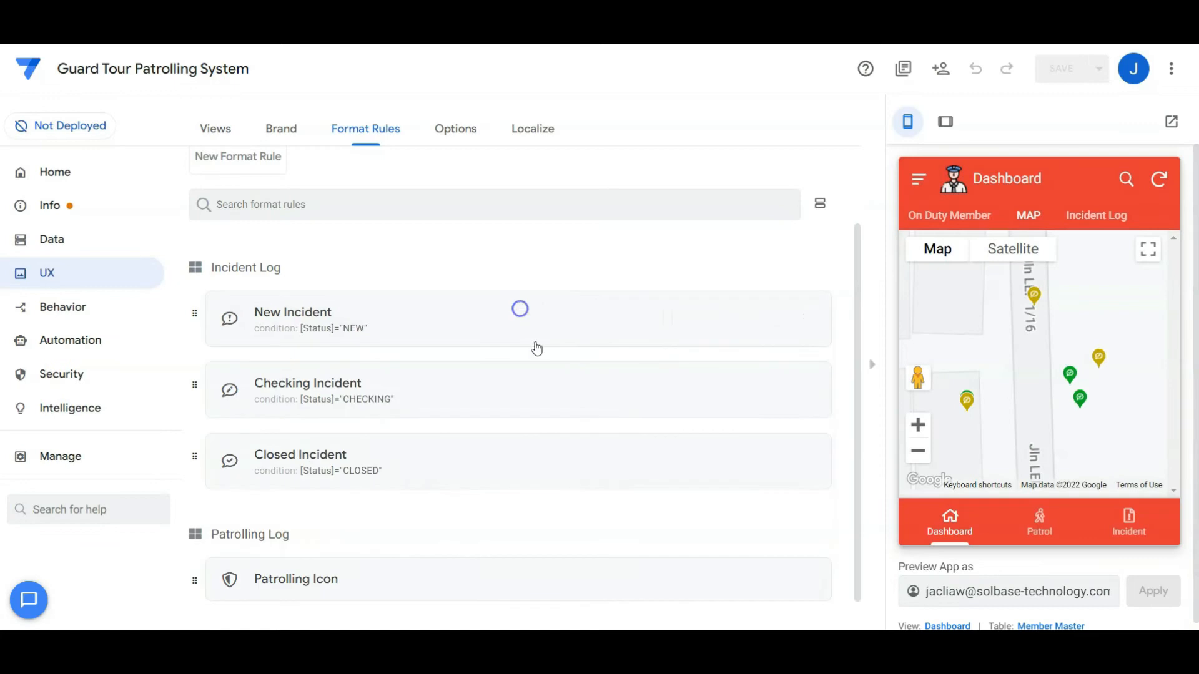
Open the Checking Incident format rule, examine its condition, formatted column, icon and colors, and collapse it
click(437, 401)
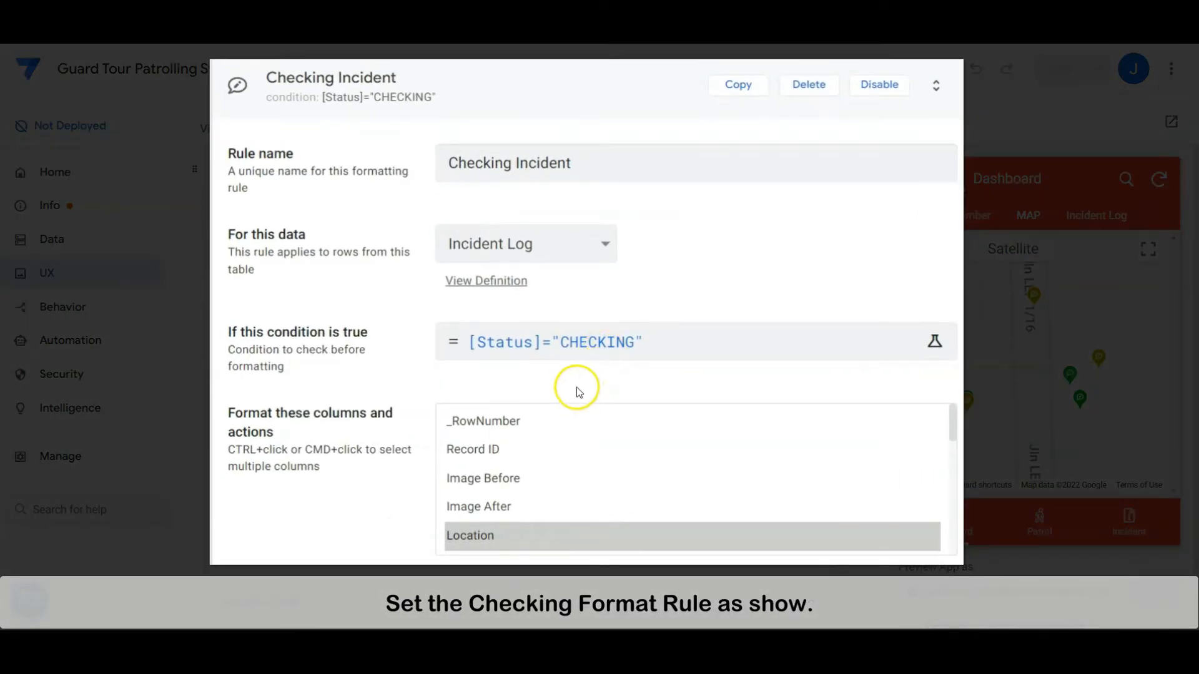
scroll(372, 508, down, 4)
scroll(373, 509, down, 3)
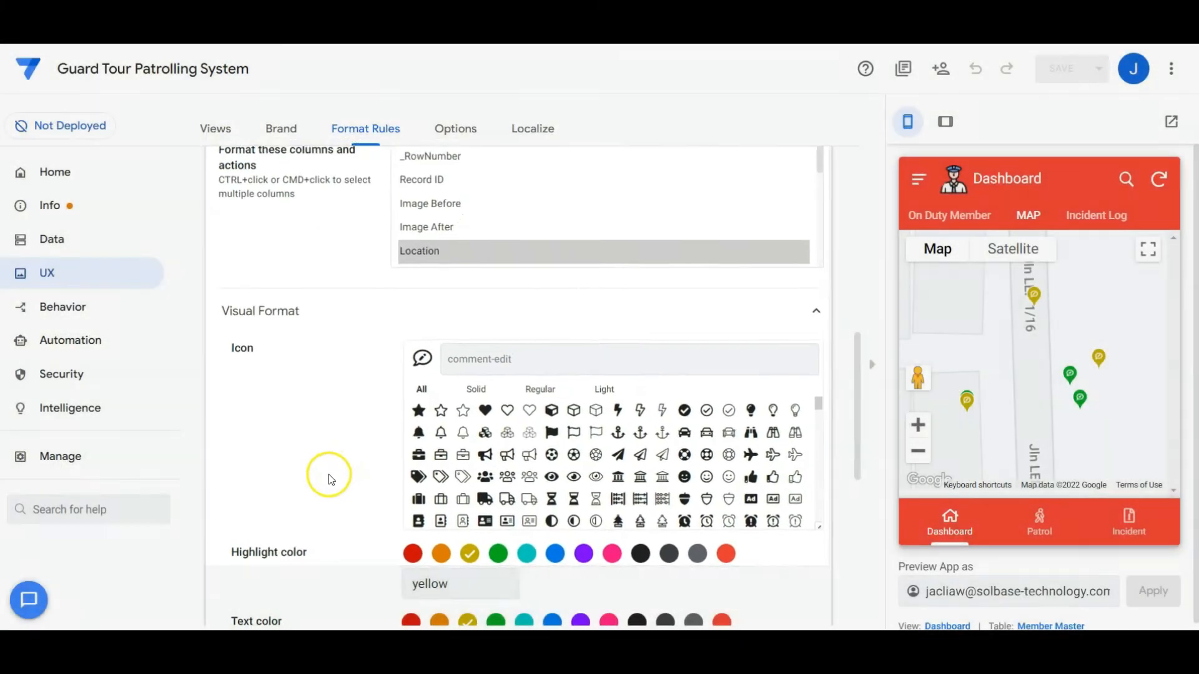
scroll(329, 475, up, 7)
click(350, 318)
Open the Closed Incident format rule, examine its condition, formatted column, icon, highlight and text colors, and collapse it
click(401, 436)
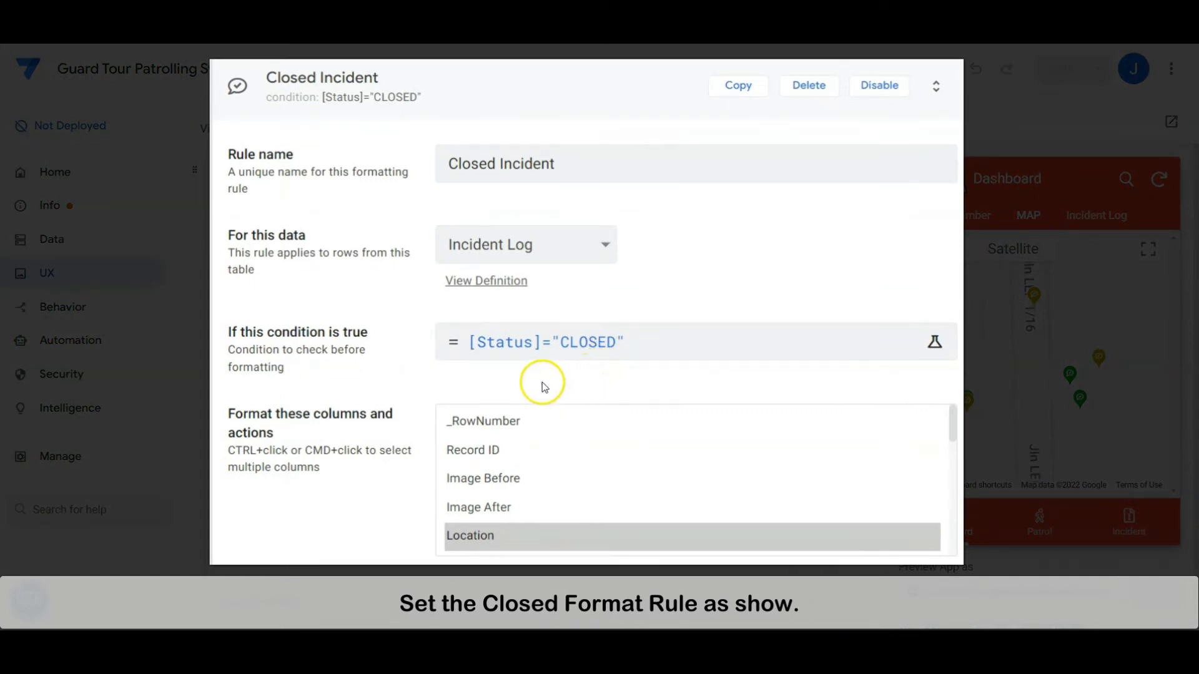
scroll(350, 405, down, 8)
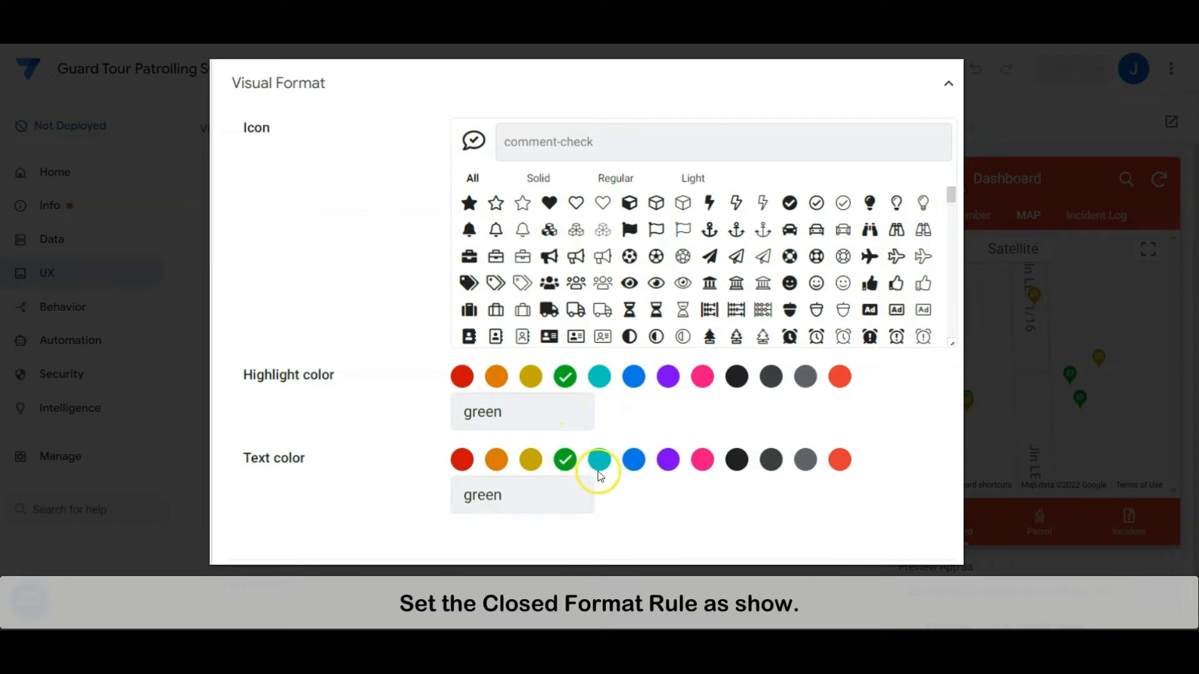
scroll(504, 487, up, 8)
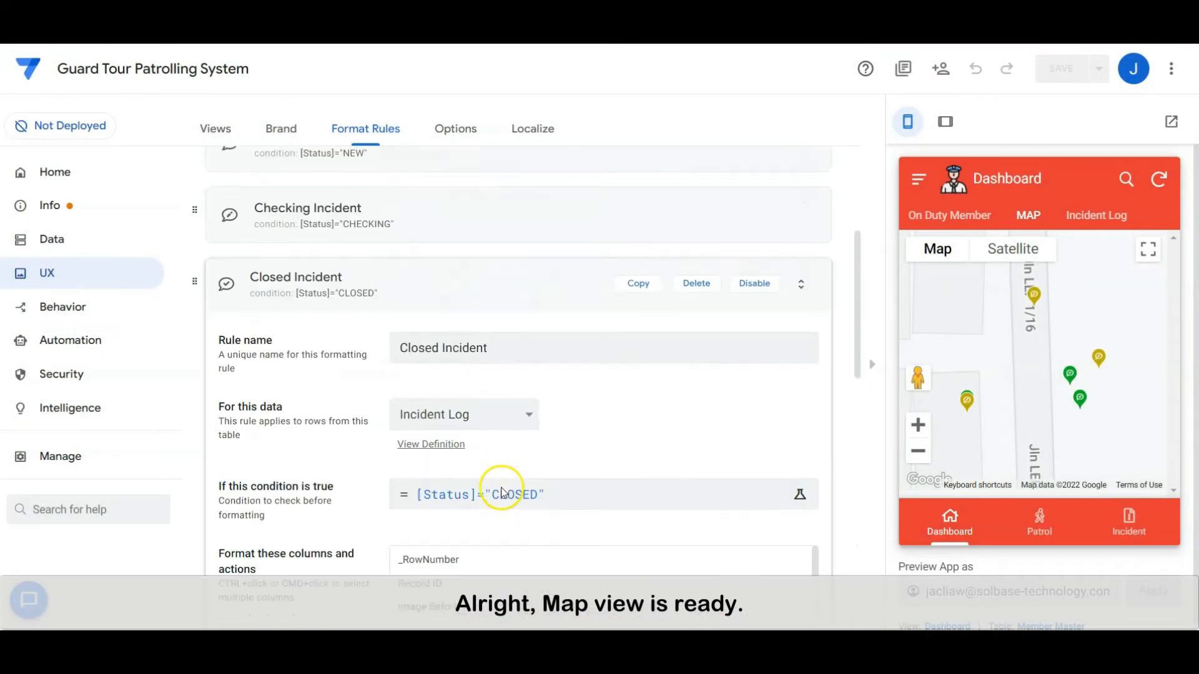
scroll(493, 506, up, 4)
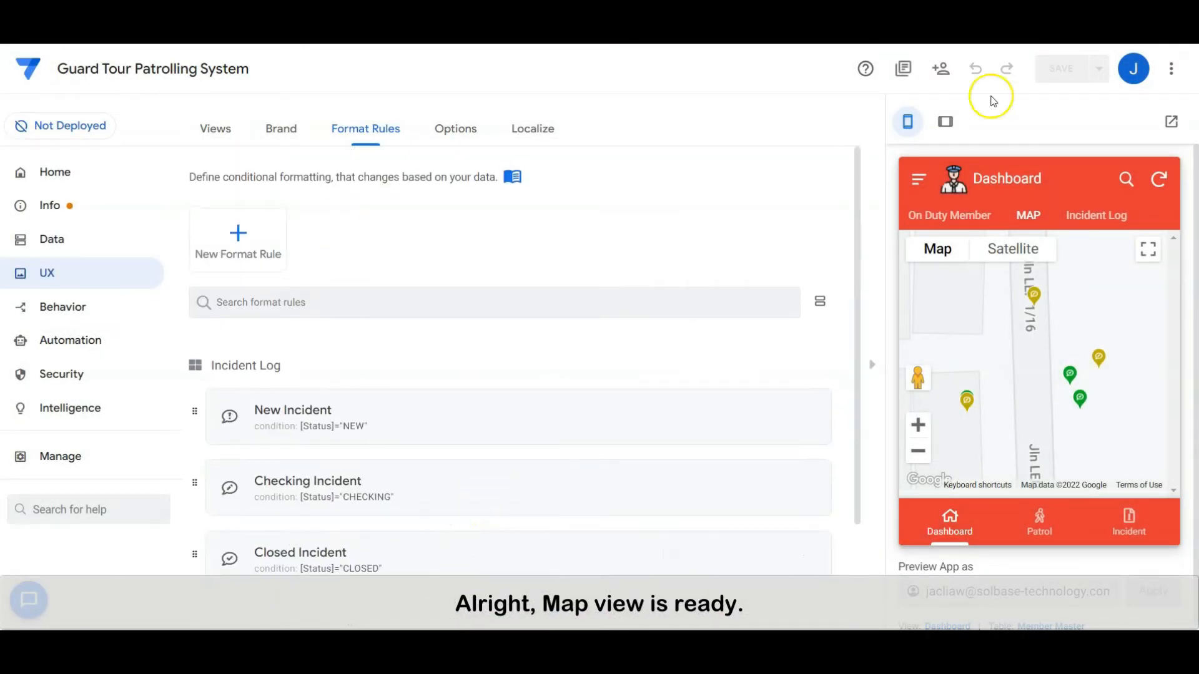
Show the dashboard's Incident Log in the app preview and look through the UX views for the Incident Log Slice group
click(1094, 216)
click(216, 128)
scroll(562, 355, down, 5)
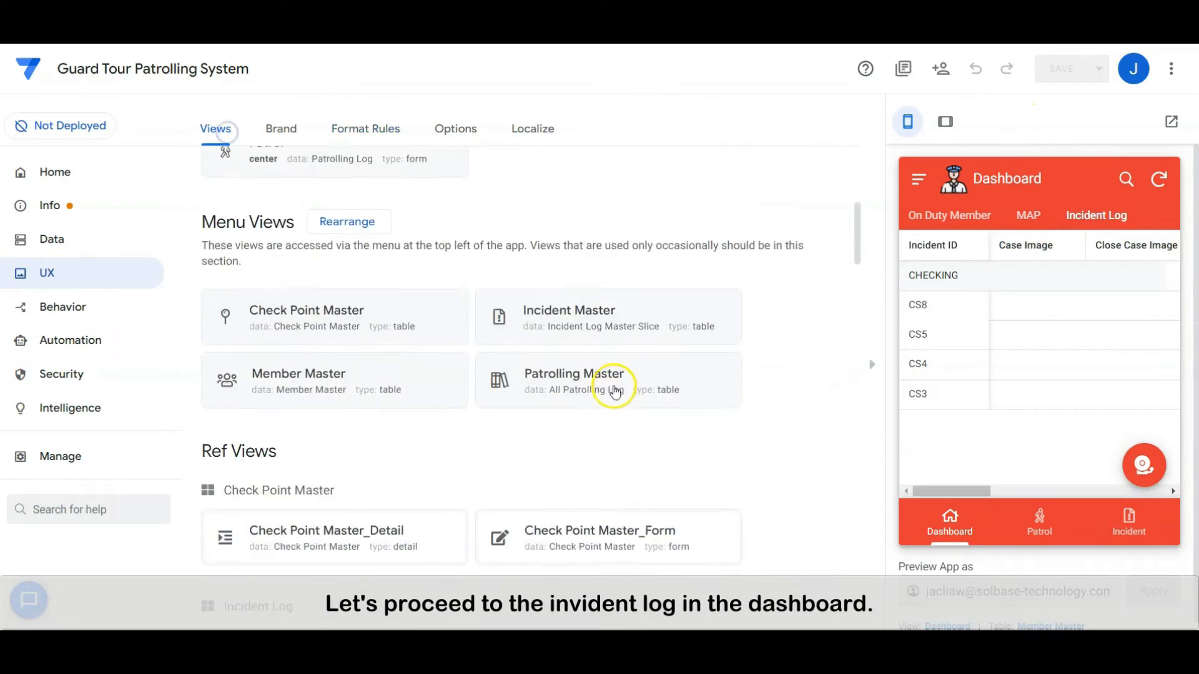
scroll(610, 387, up, 5)
click(374, 503)
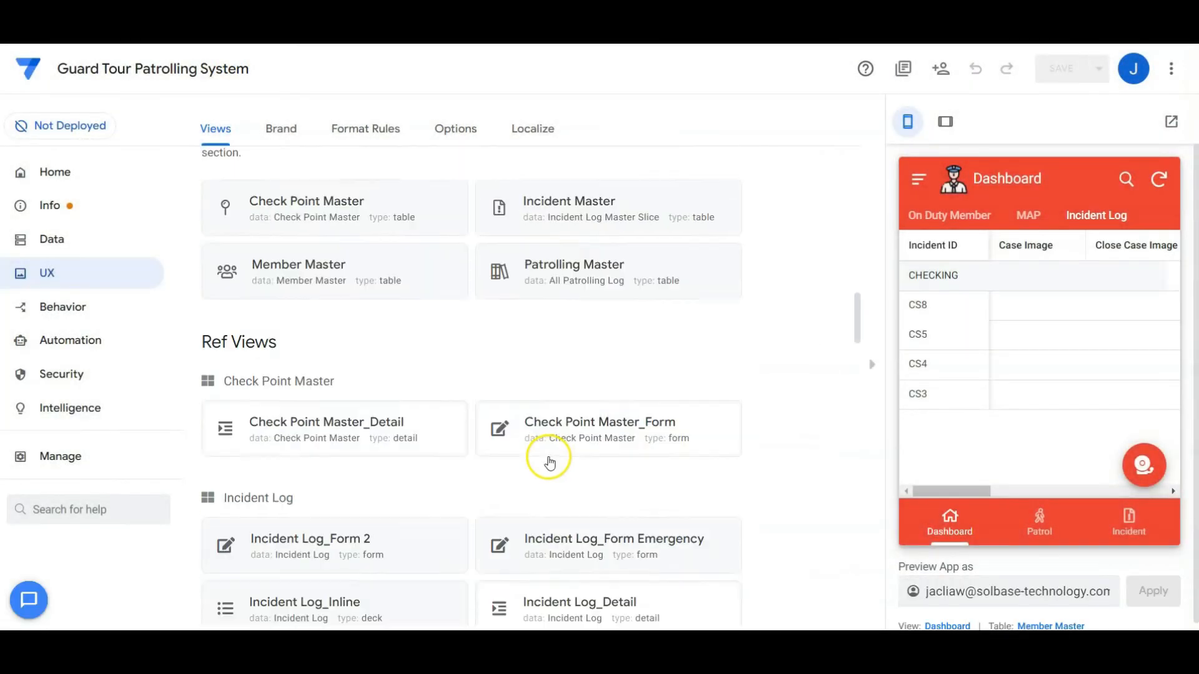
scroll(548, 465, down, 15)
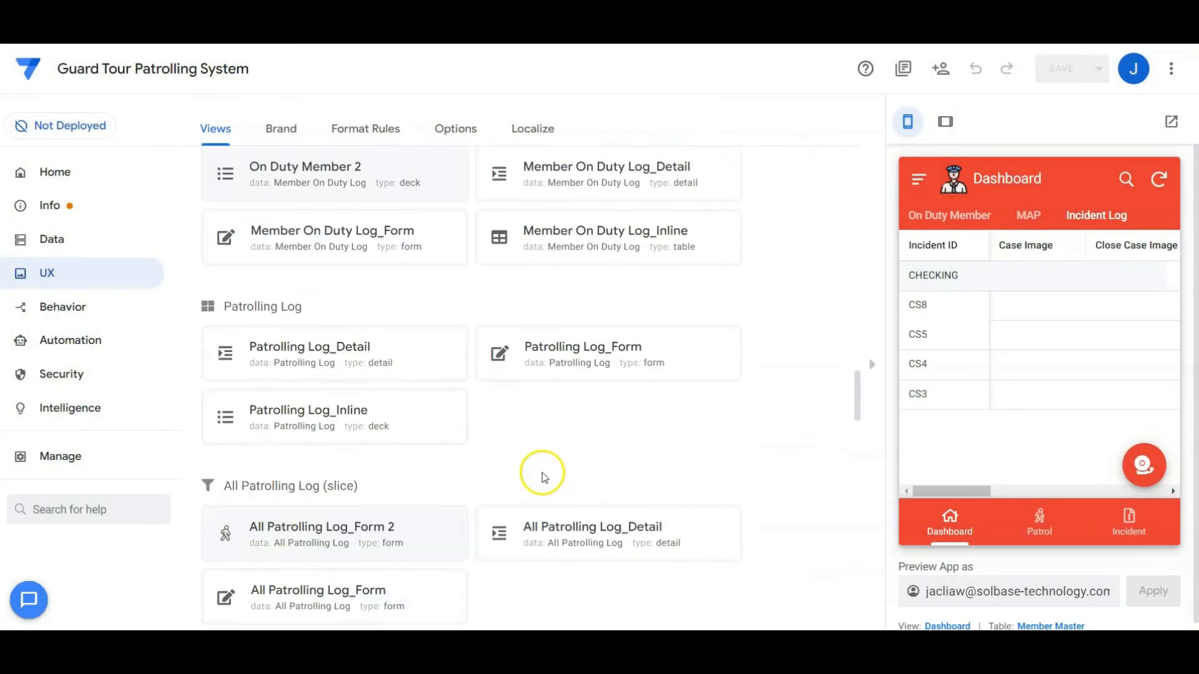
Open the Incident Slice Log view and examine its data, type, position, sorting, grouping, column order and row-selected event action
click(381, 316)
scroll(562, 415, down, 3)
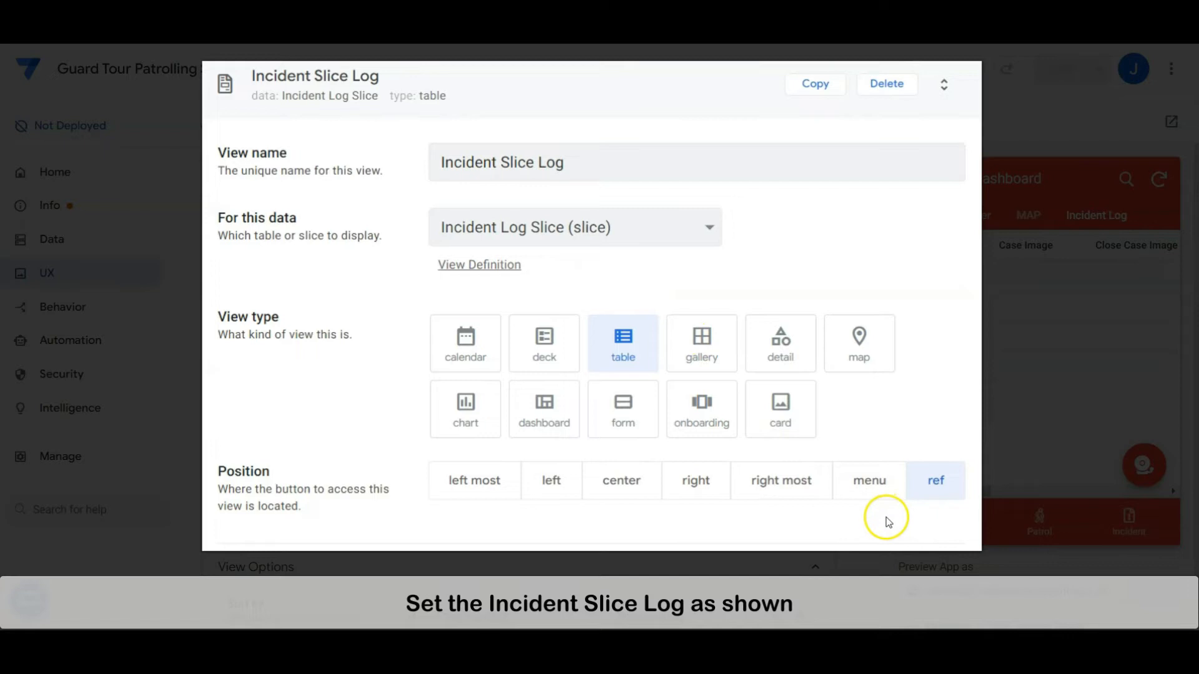
scroll(885, 522, down, 6)
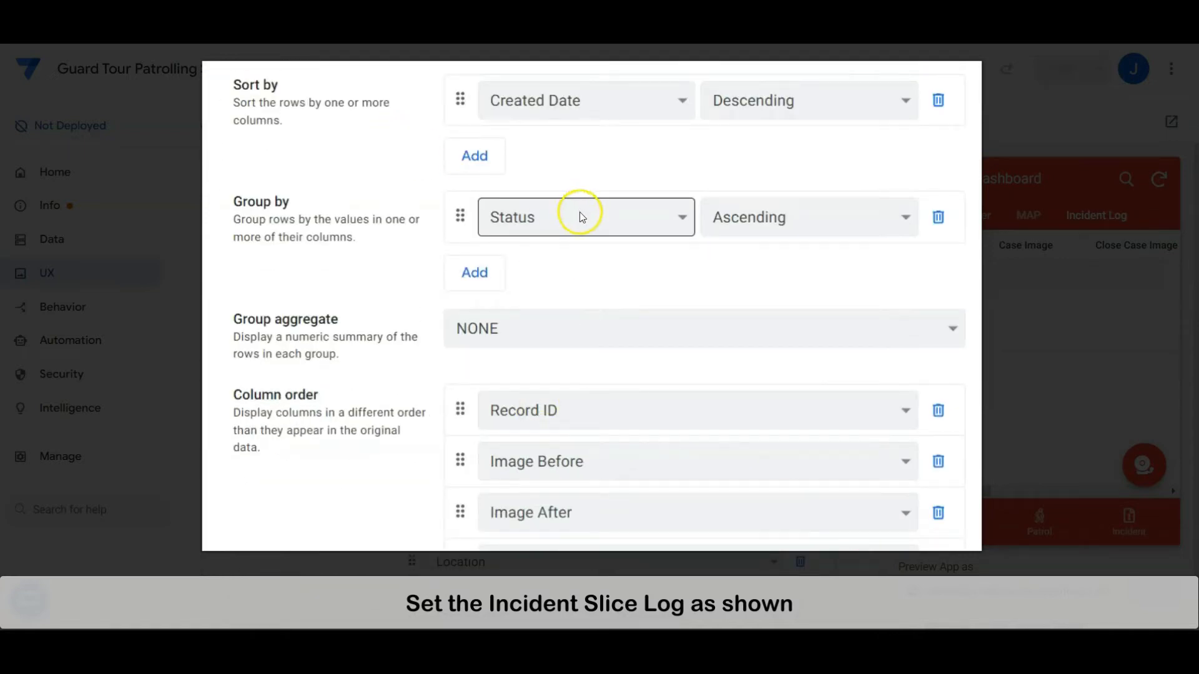
scroll(581, 216, up, 2)
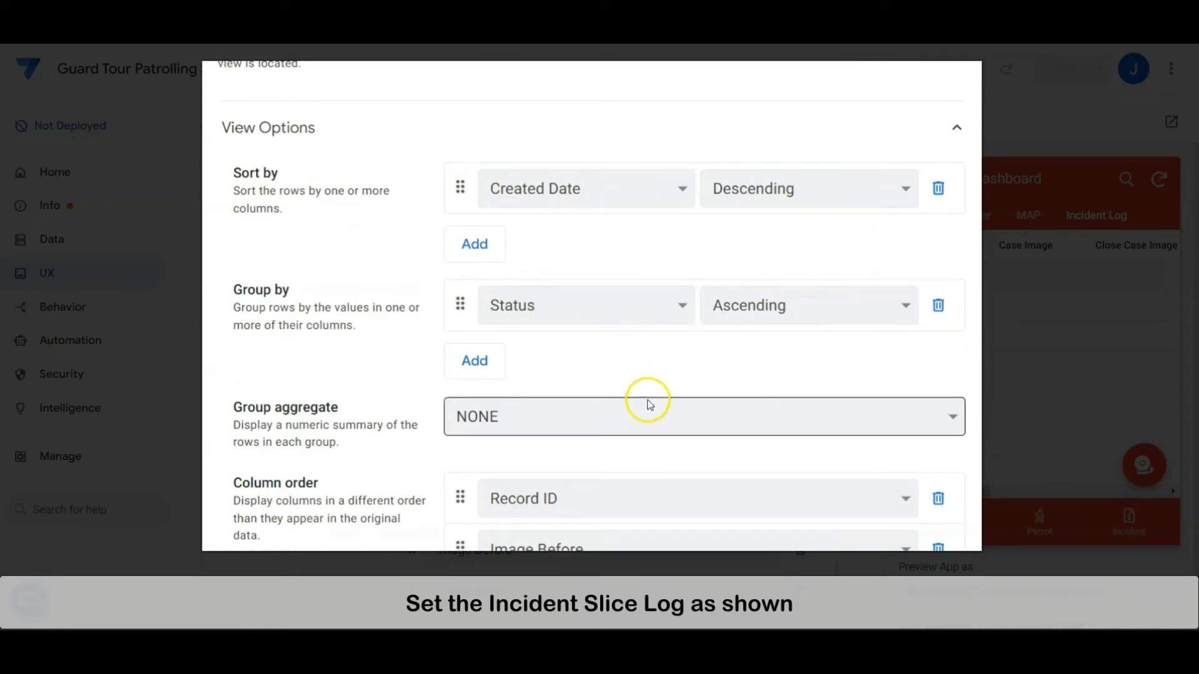
scroll(781, 428, down, 6)
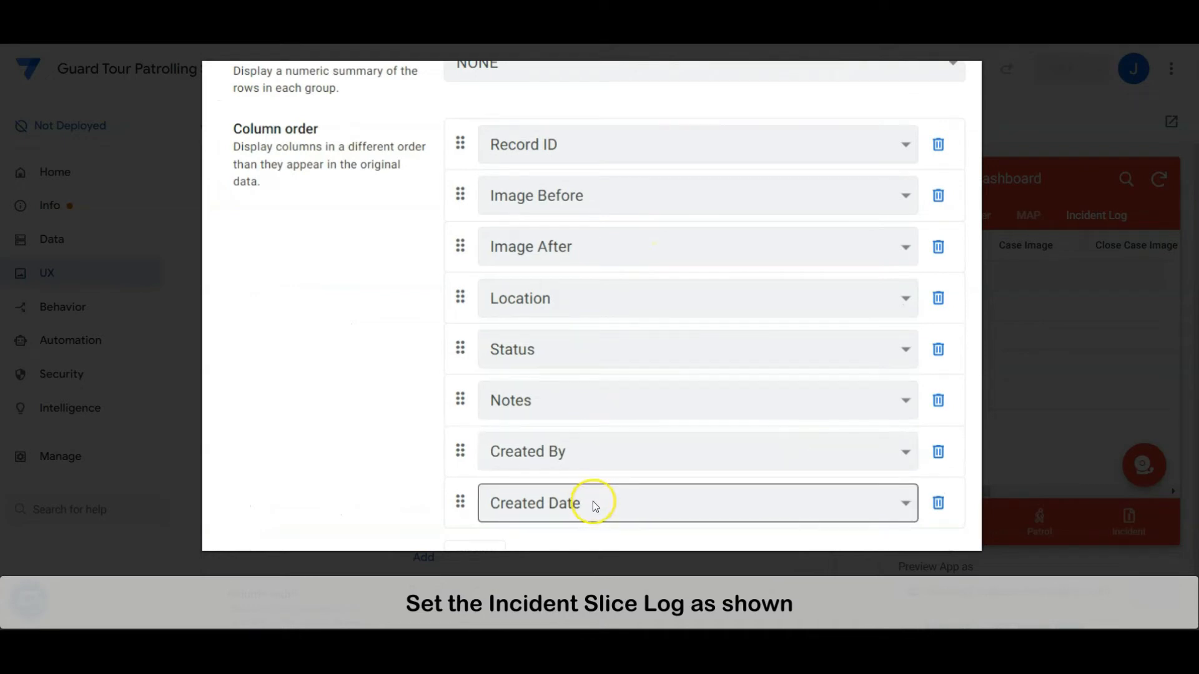
scroll(593, 503, down, 5)
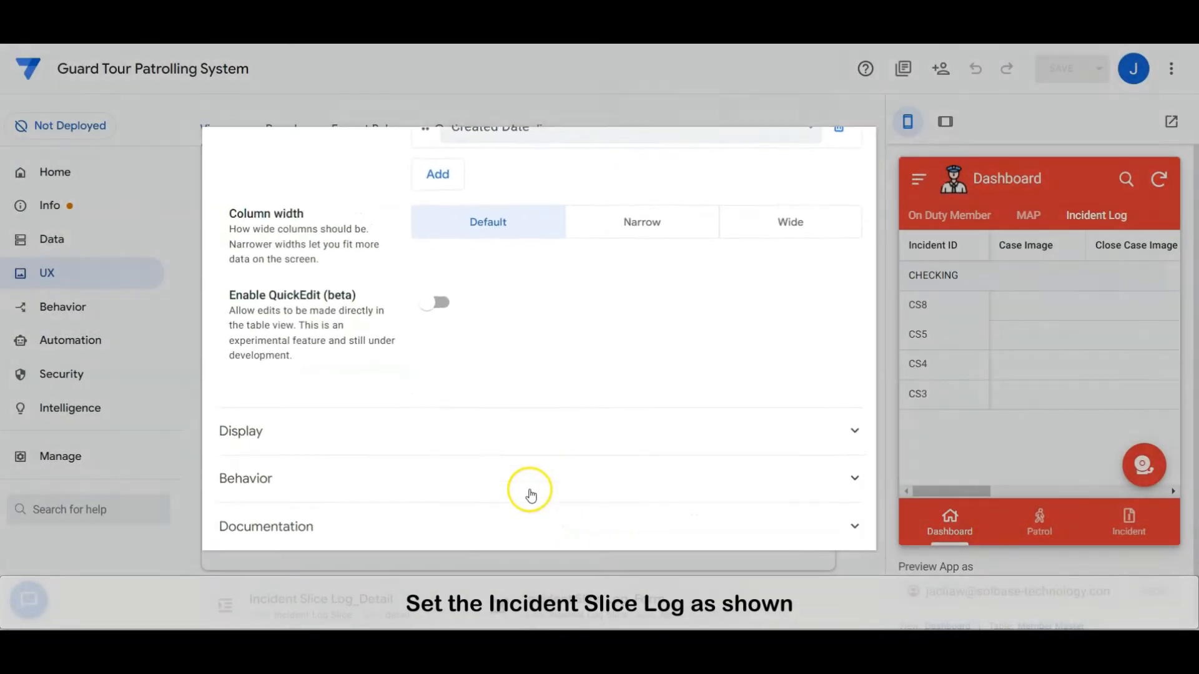
click(516, 486)
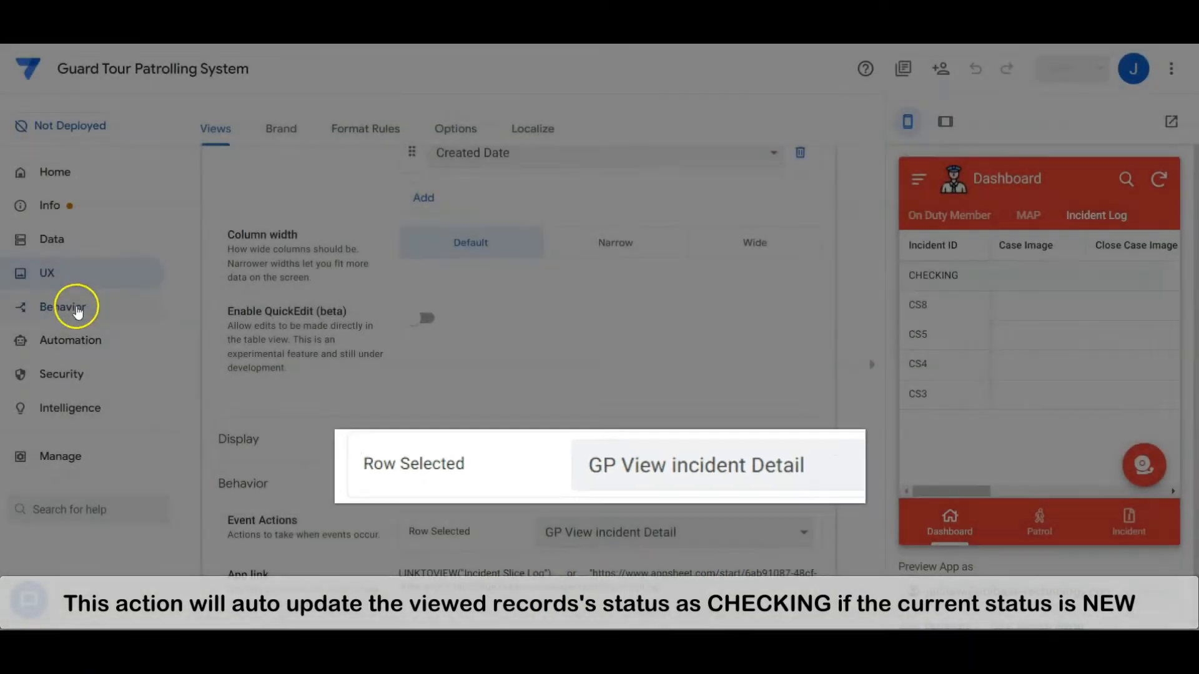
Open the GP View incident Detail action of the Incident Log table and examine its type and grouped action sequence
click(69, 308)
click(475, 375)
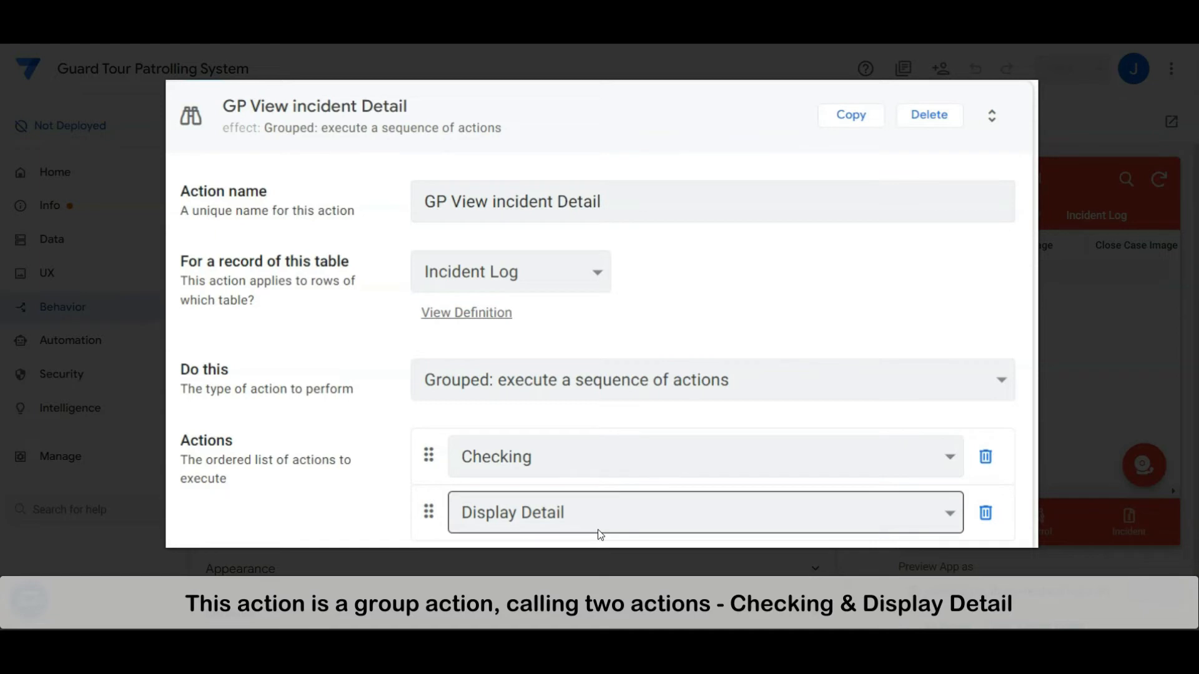
scroll(526, 448, up, 5)
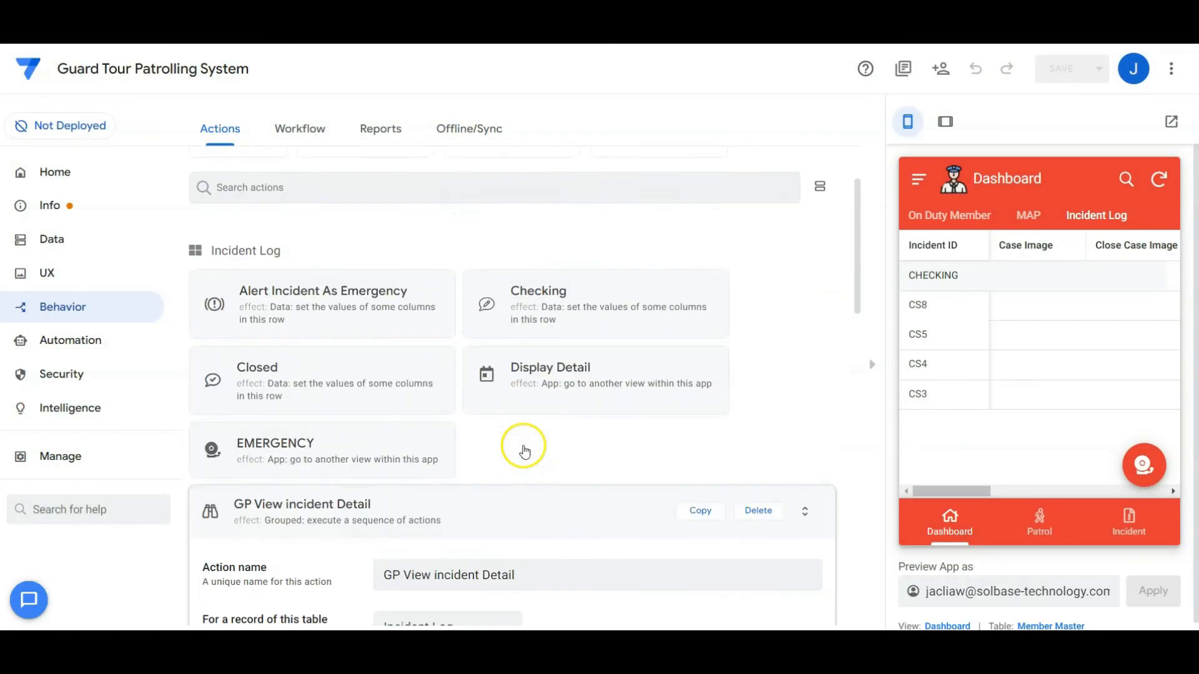
Open the Checking action, examine the column value it sets and its behavior condition, and collapse it
click(562, 316)
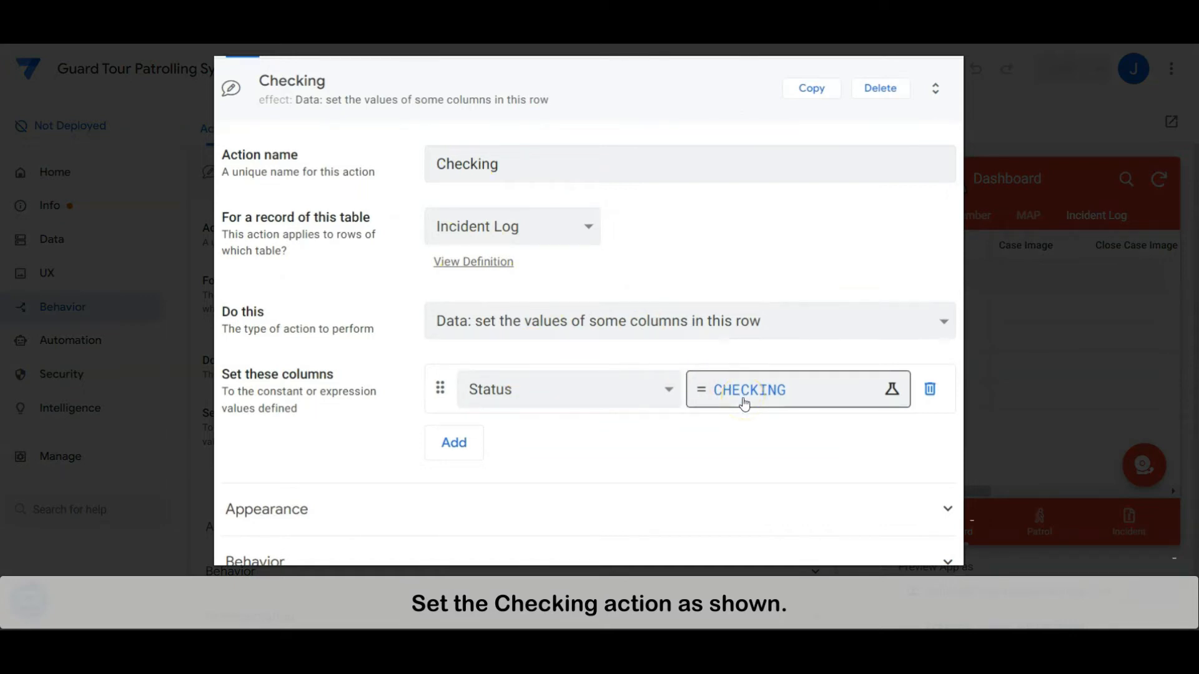
click(713, 549)
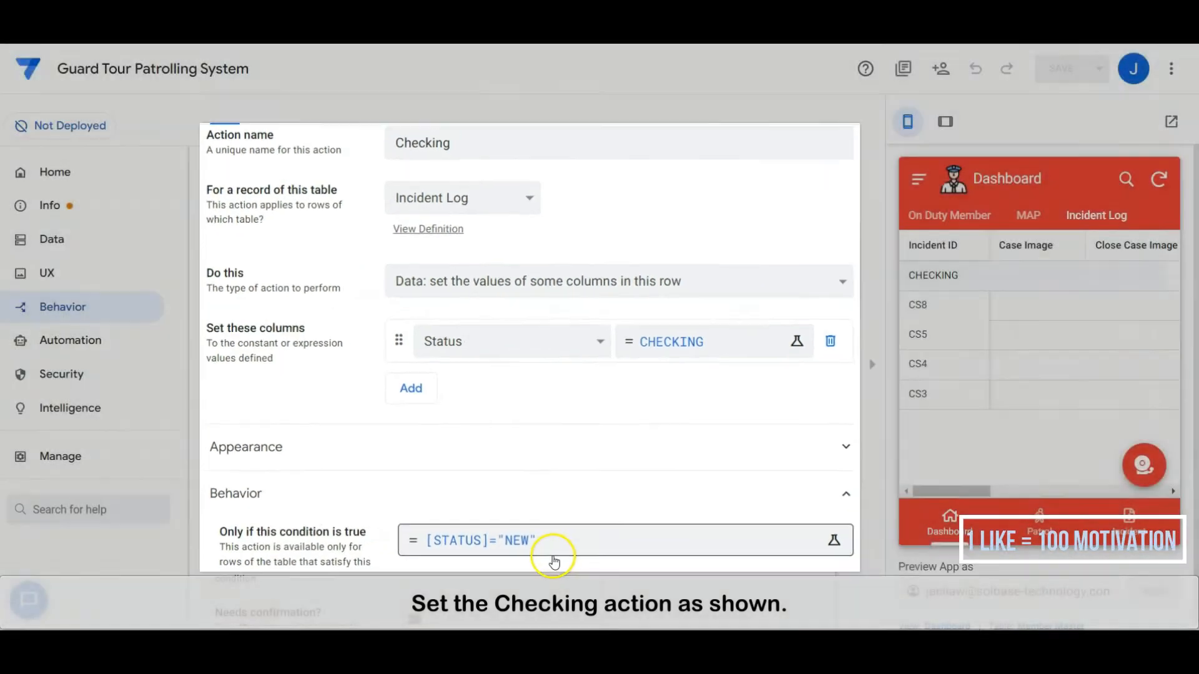
scroll(540, 559, up, 3)
click(497, 312)
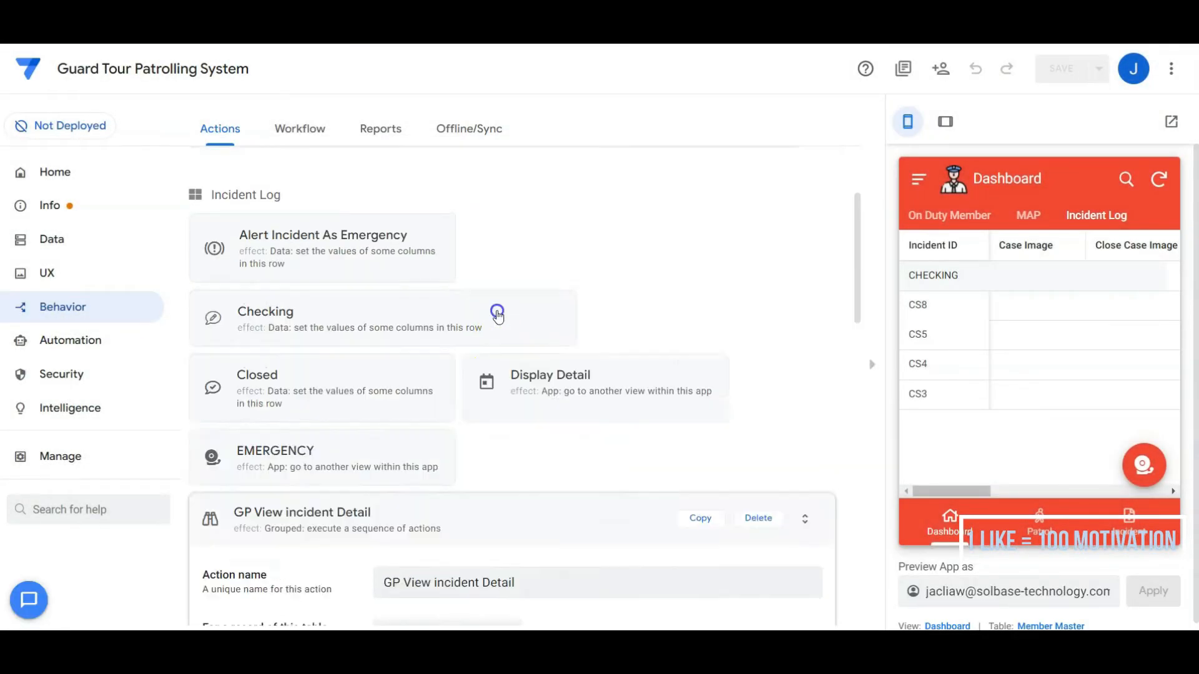
Open the Display Detail action and examine its full target expression, leaving the expression unchanged
click(539, 325)
scroll(537, 350, down, 3)
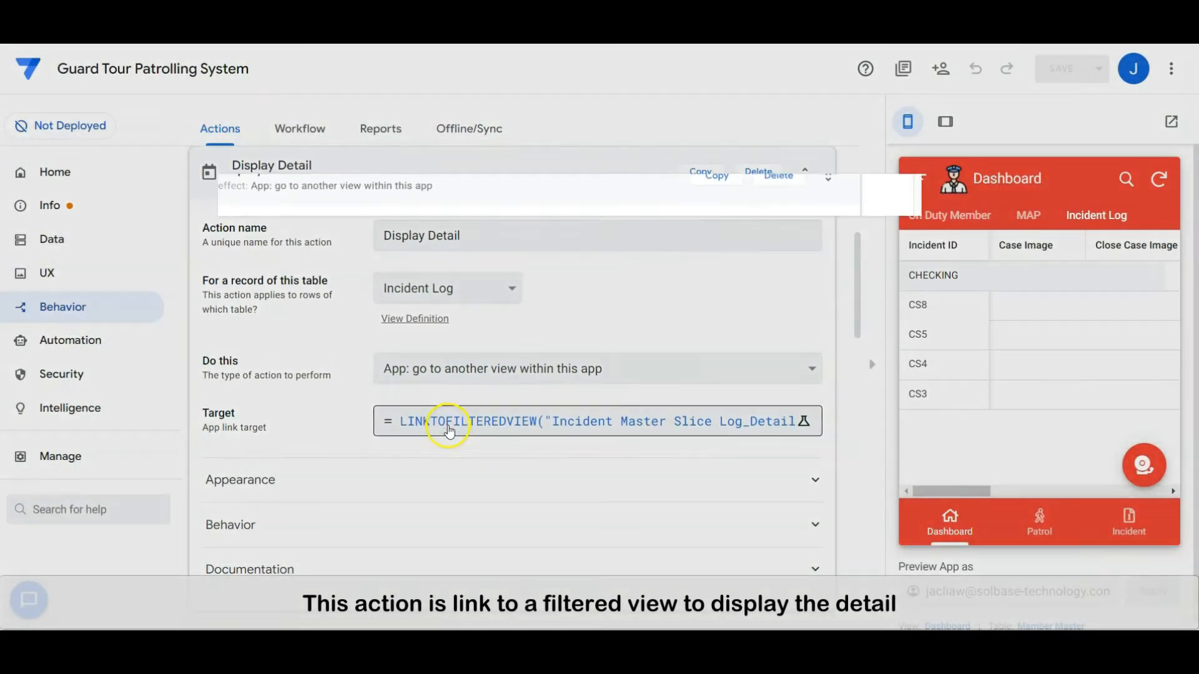
click(455, 422)
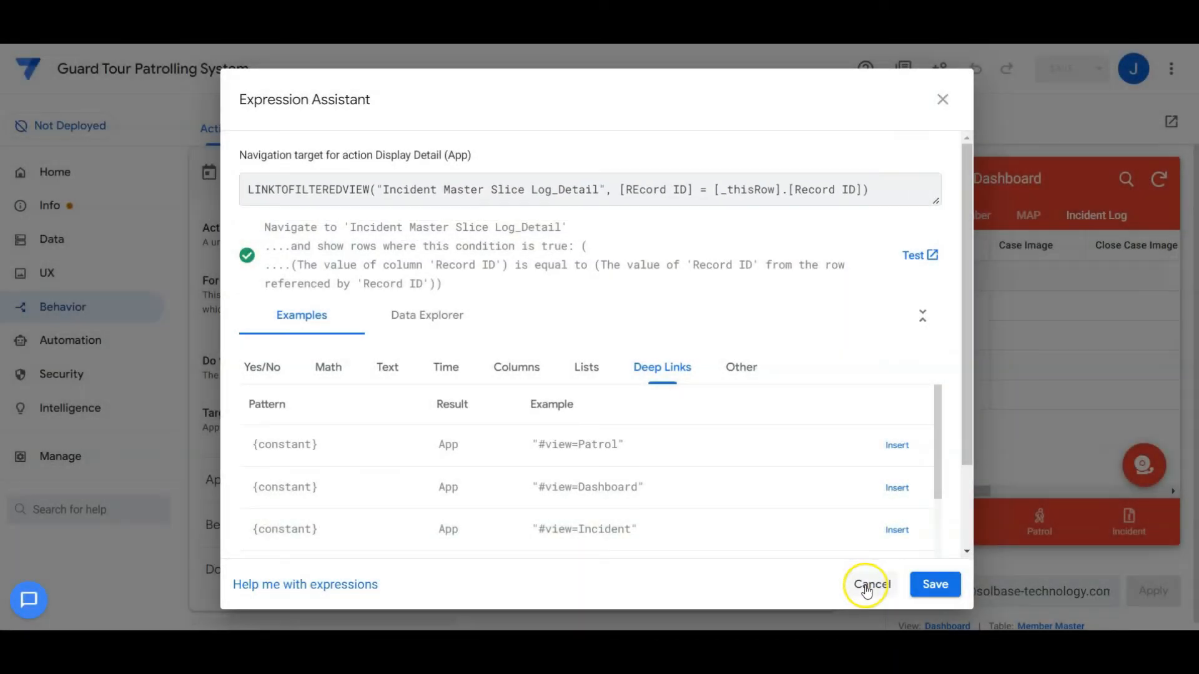
click(870, 583)
Open the Incident Master Slice Log_Detail view, examine its data, type, position, main image and column order, and collapse it
scroll(437, 481, down, 15)
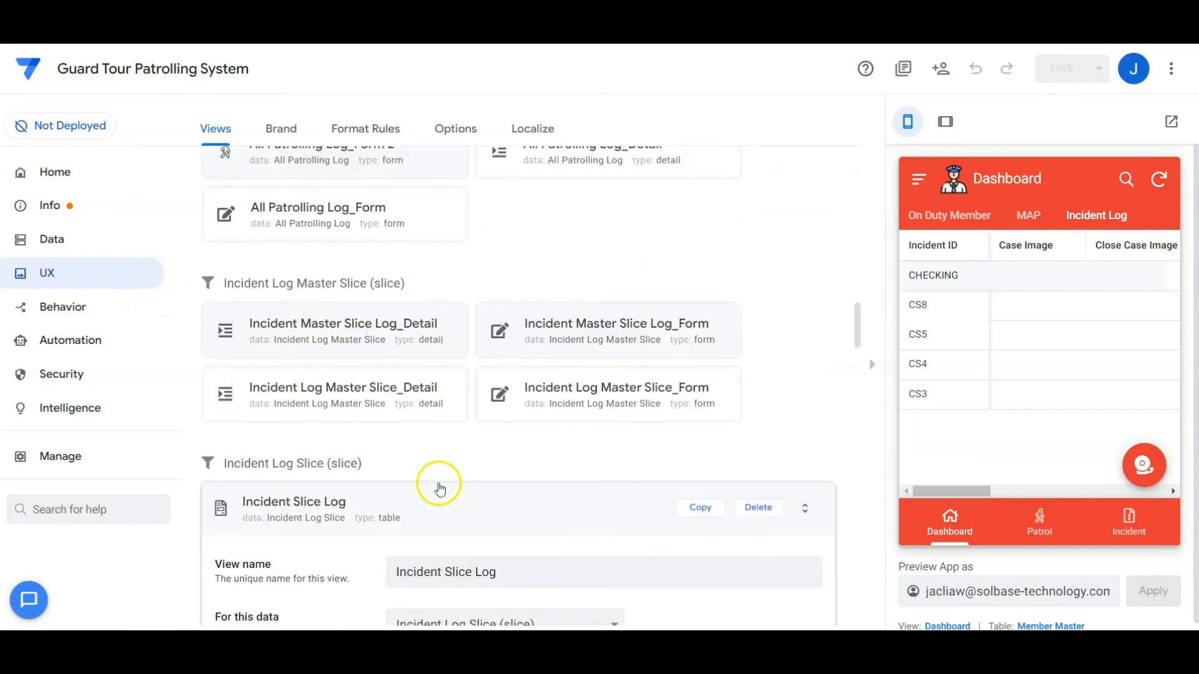
click(398, 323)
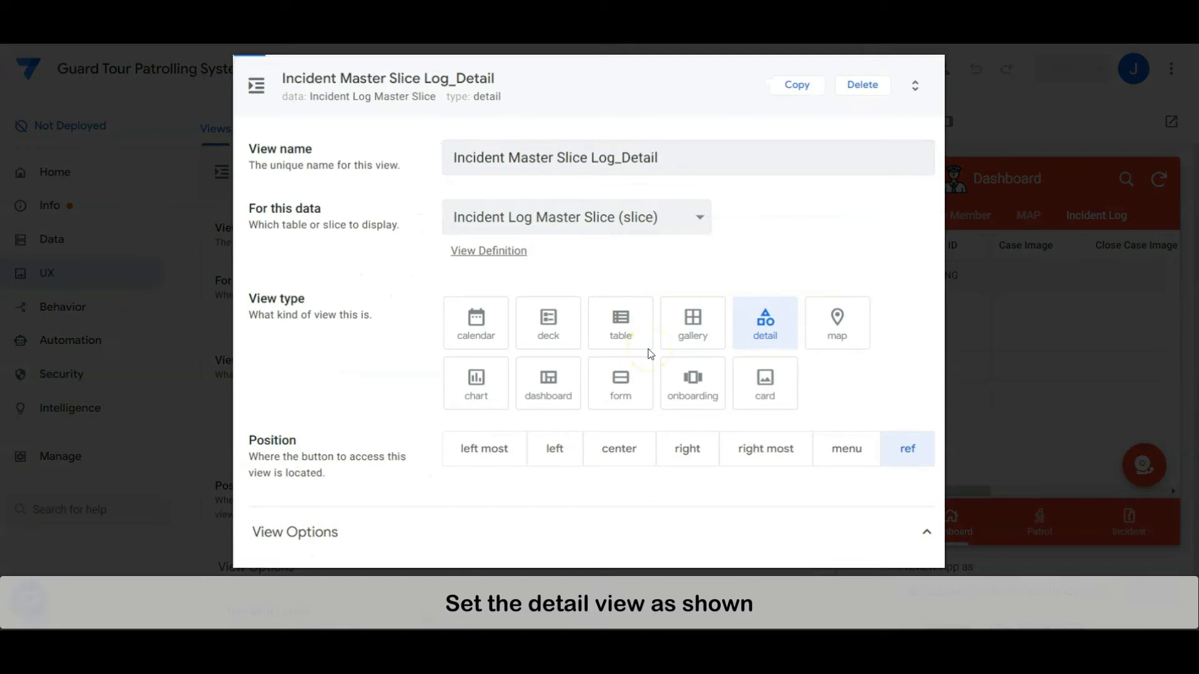
scroll(650, 354, down, 5)
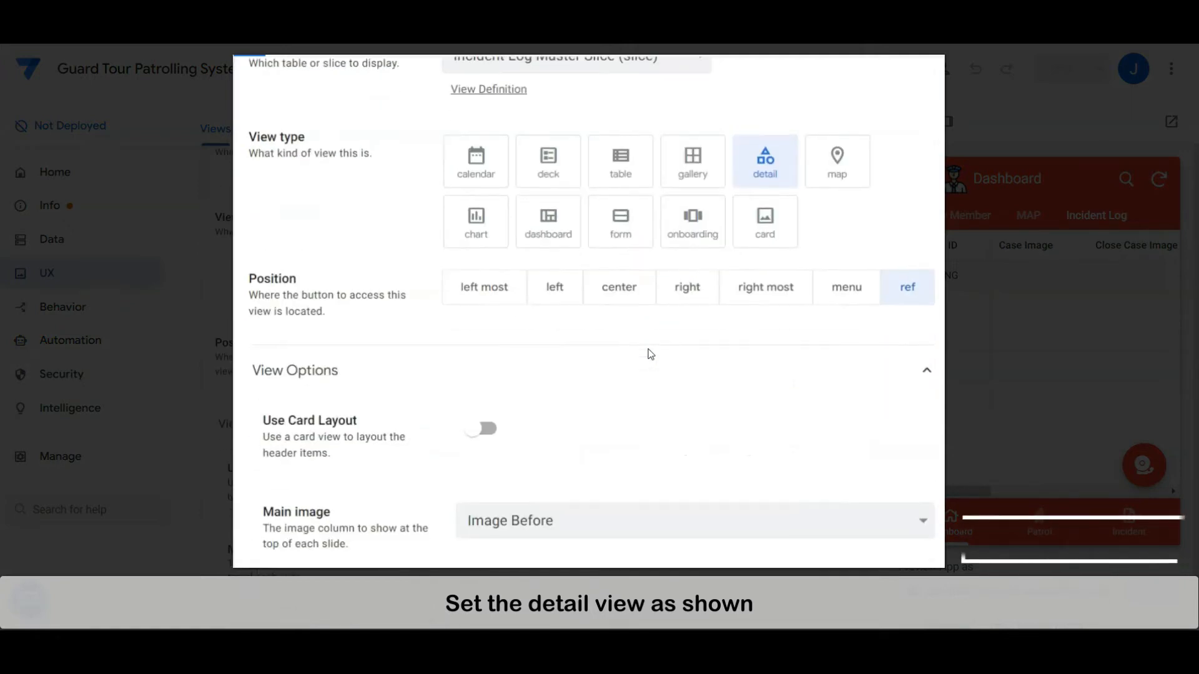
scroll(645, 354, down, 3)
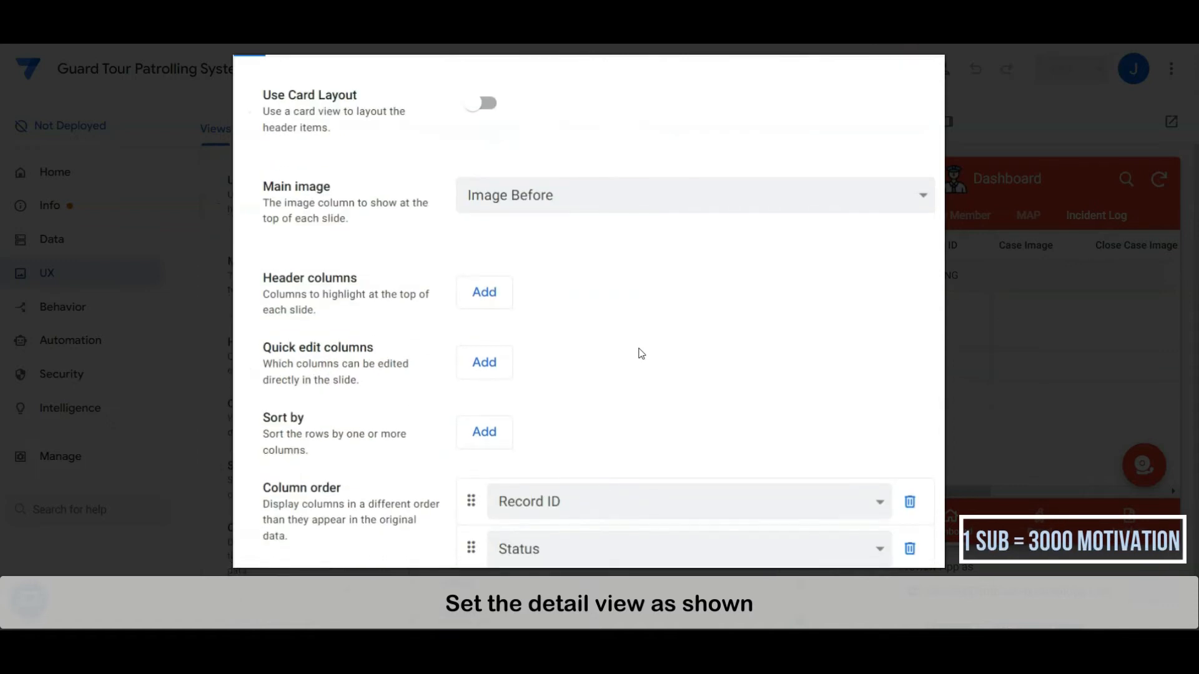
scroll(641, 354, down, 4)
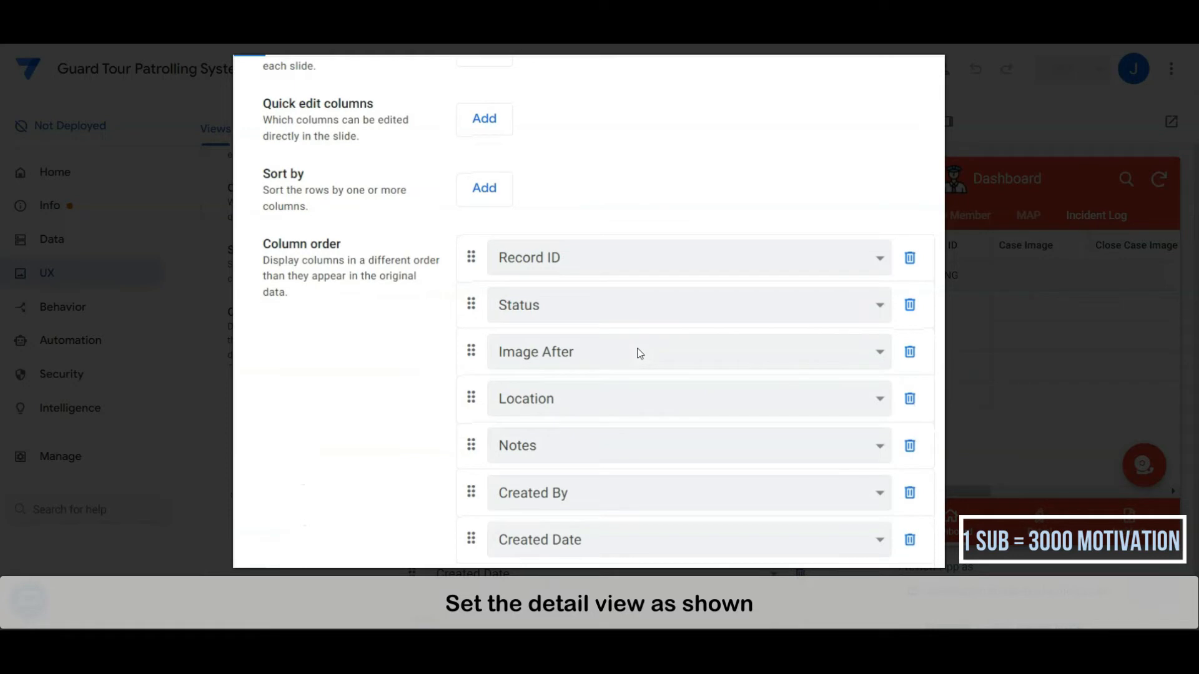
scroll(549, 396, up, 15)
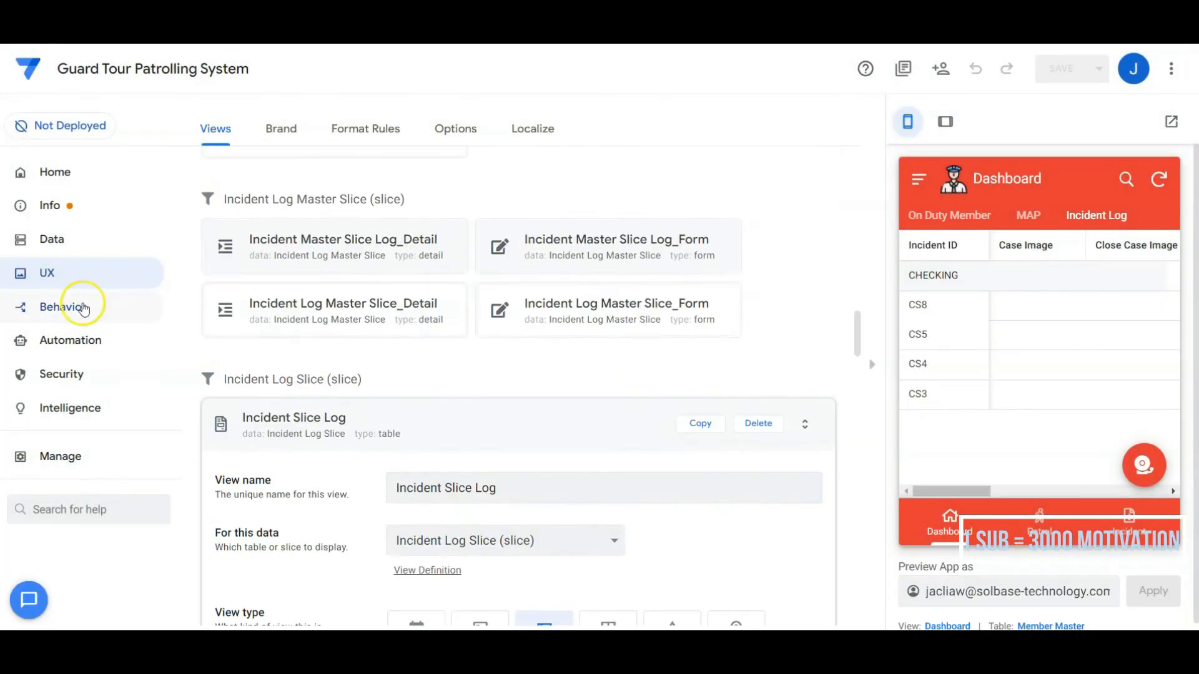
Recheck the Display Detail action, then return to the UX views and collapse the Incident Slice Log view
click(83, 308)
scroll(527, 393, down, 3)
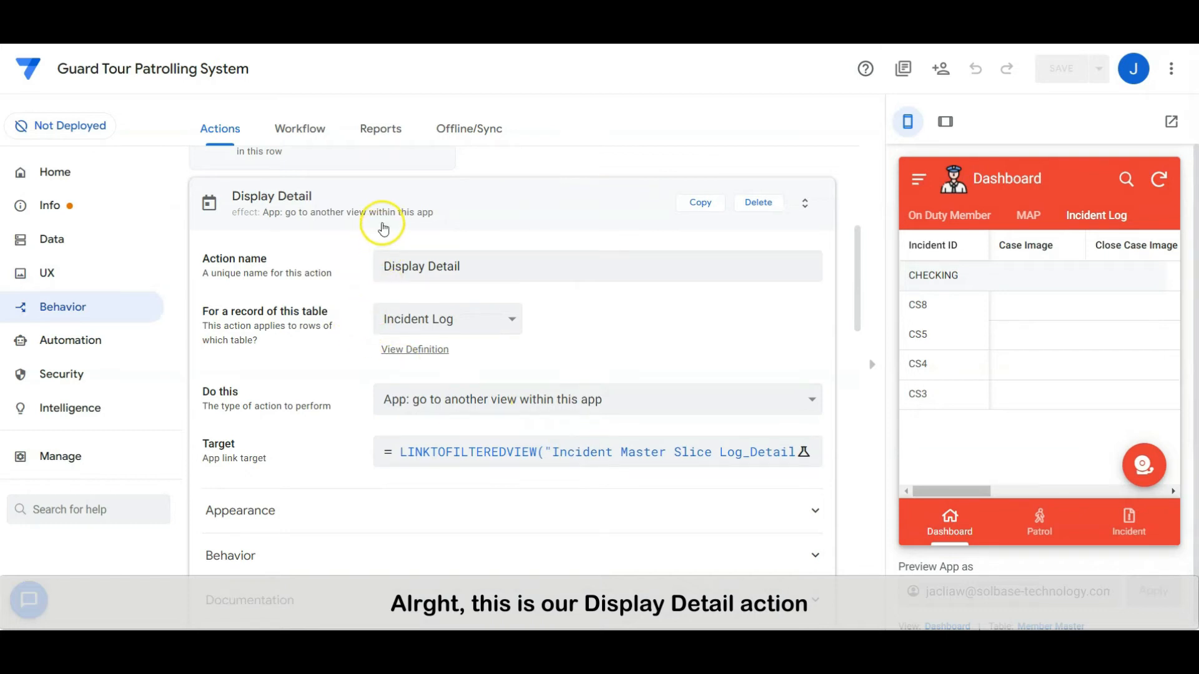
click(44, 272)
scroll(417, 429, down, 20)
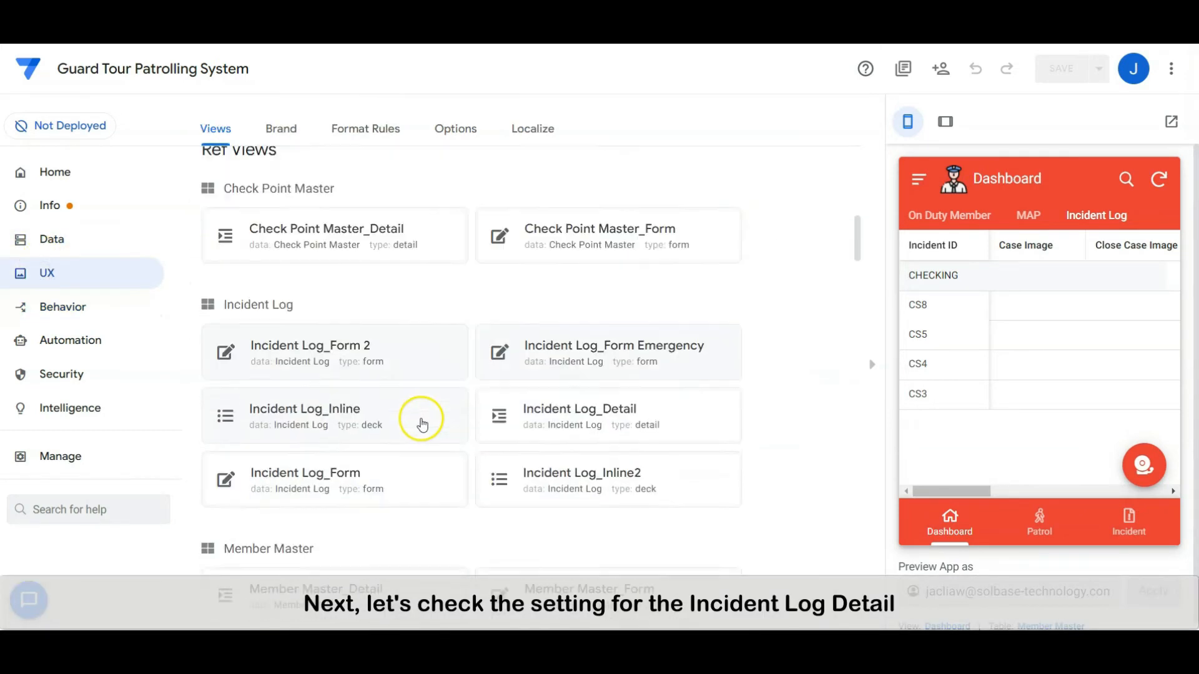
scroll(422, 430, down, 6)
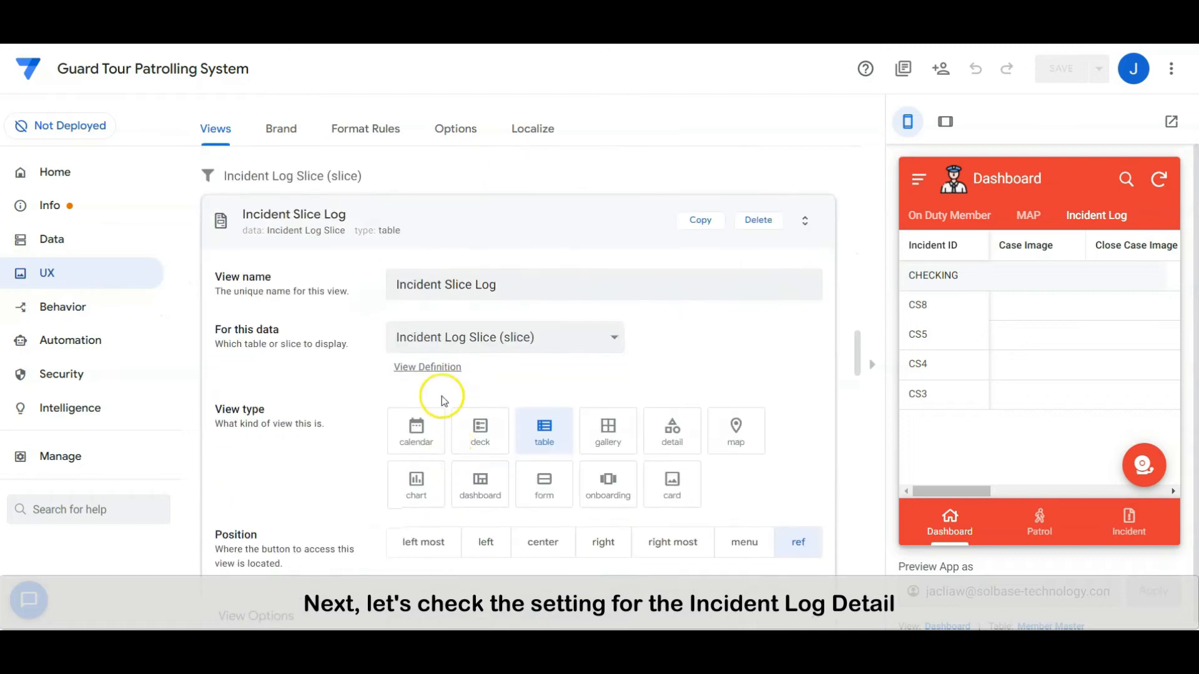
click(460, 222)
Open the Incident Slice Log_Detail view and examine its data, type, position, main image and column order
scroll(601, 215, down, 1)
click(692, 178)
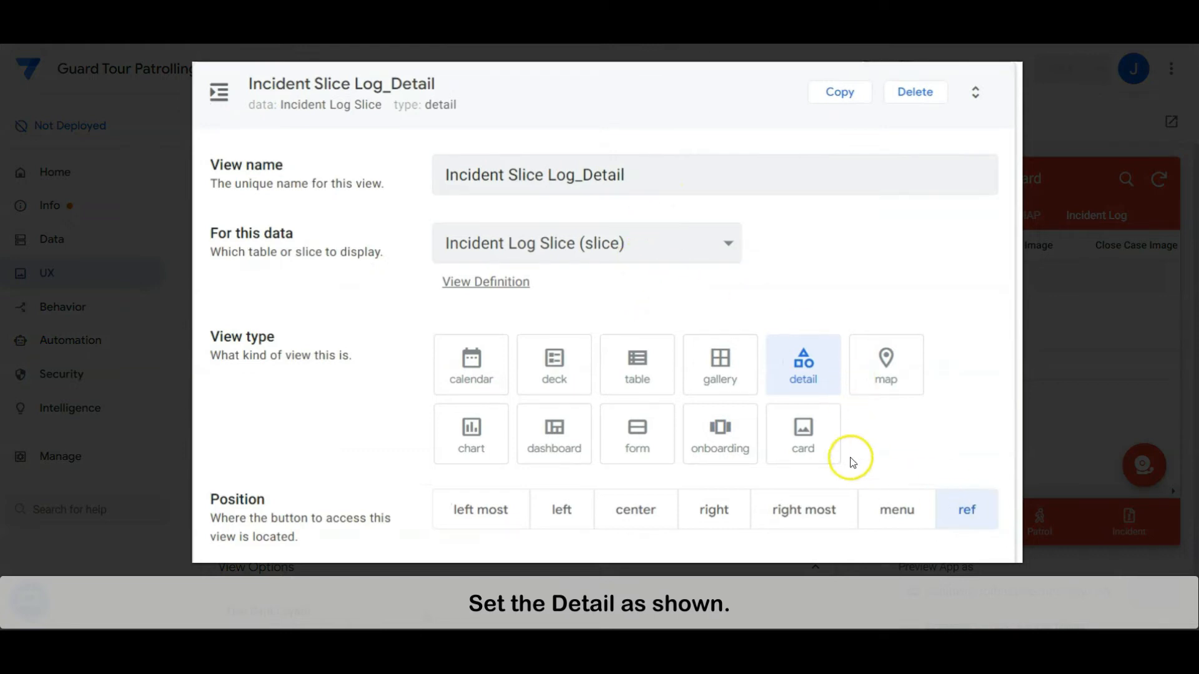
scroll(572, 362, down, 7)
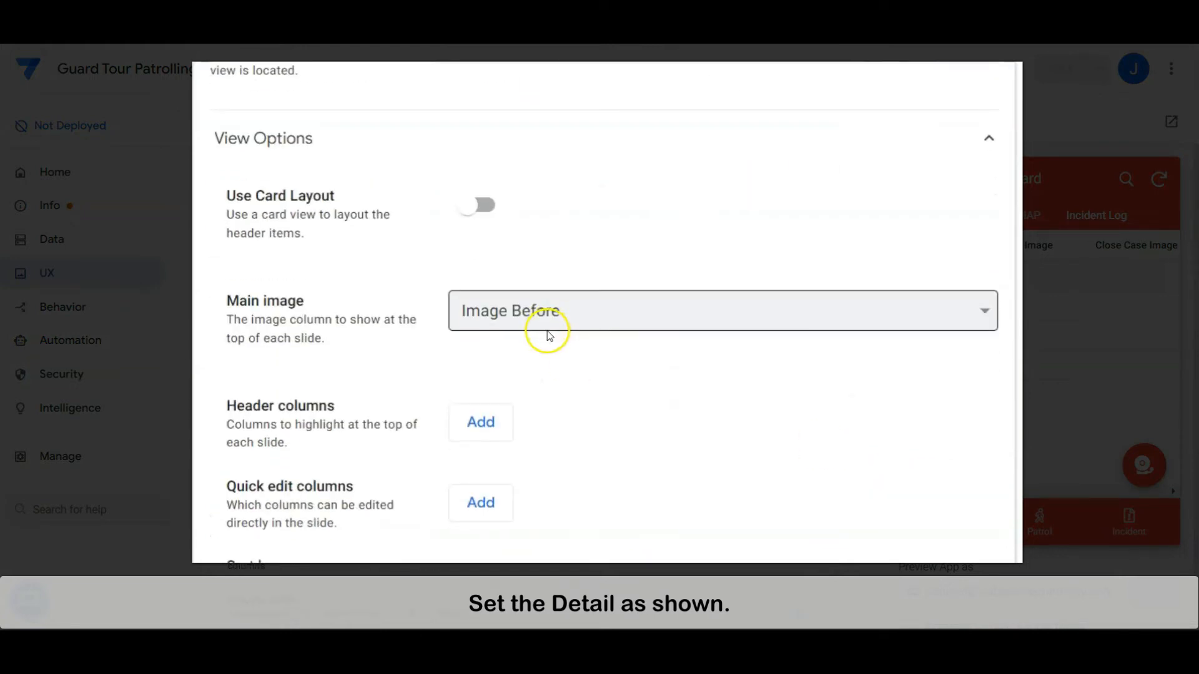
scroll(801, 433, down, 7)
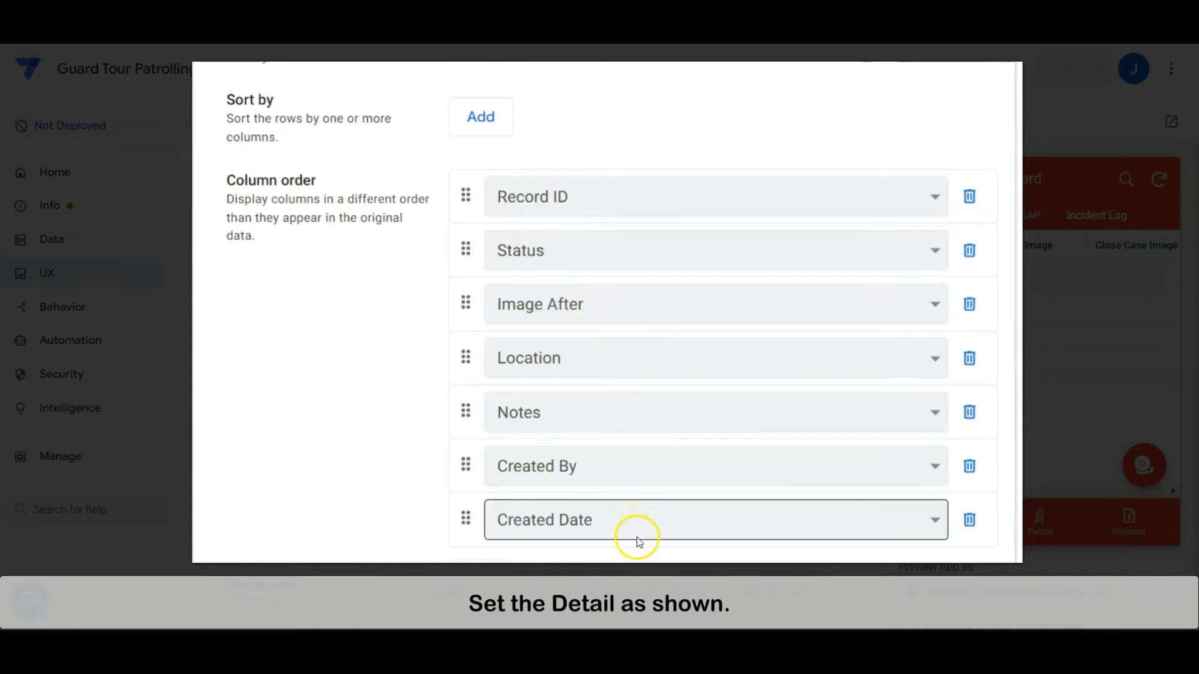
scroll(545, 515, up, 14)
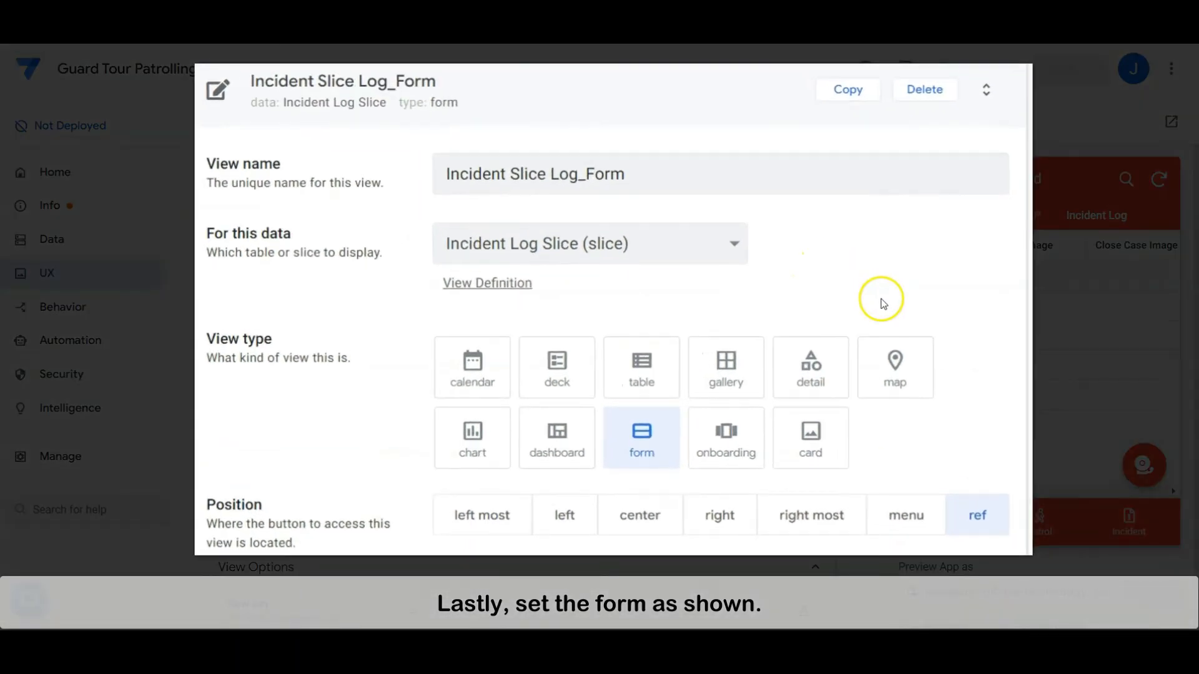
Review the Incident Slice Log_Form view settings and set its Form Saved event action to Update Member Last Seen Date Time and Location
scroll(887, 304, down, 10)
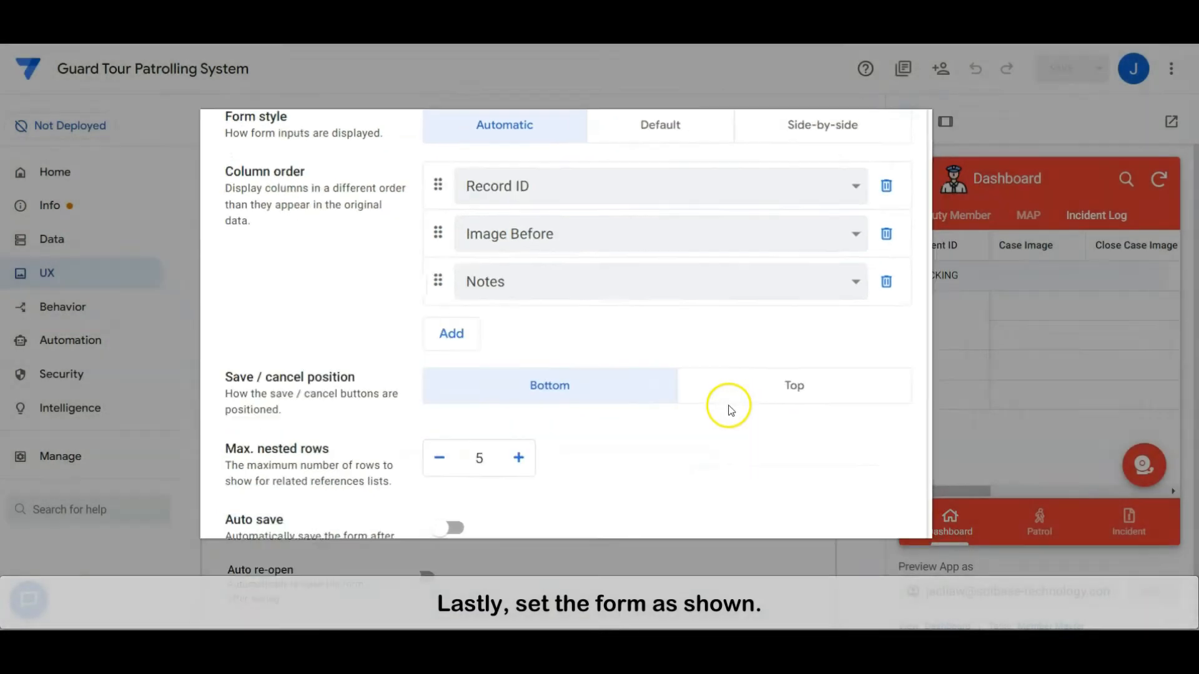
scroll(687, 409, down, 5)
scroll(661, 410, down, 3)
click(609, 327)
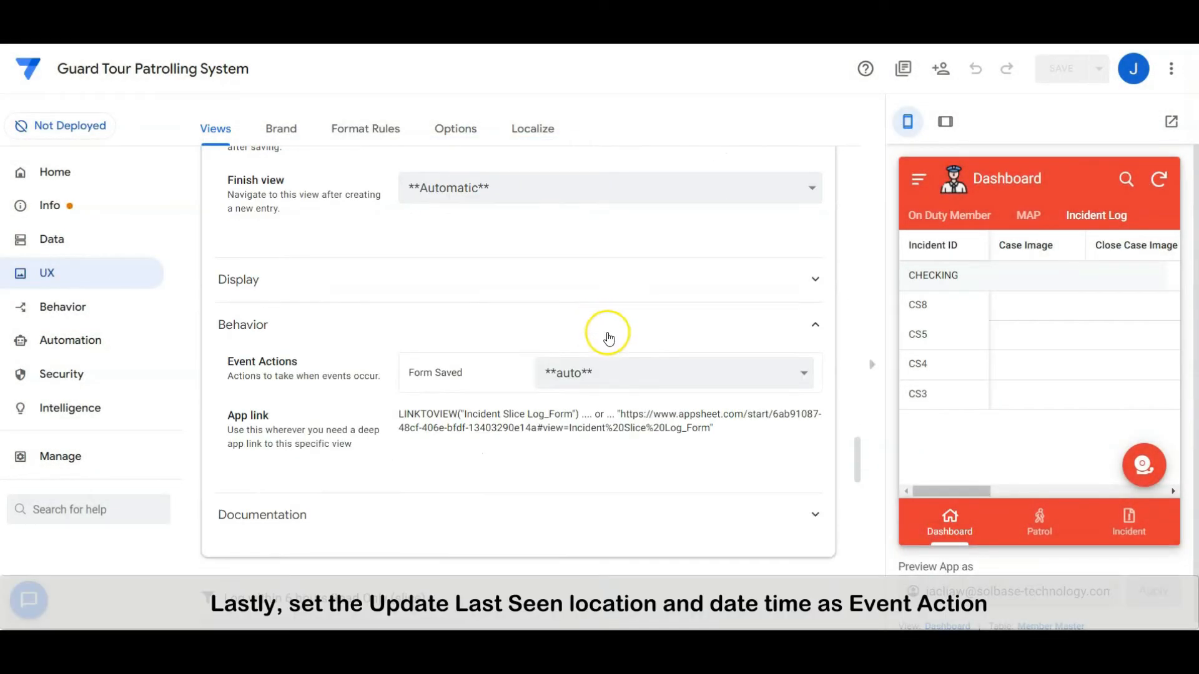
click(607, 375)
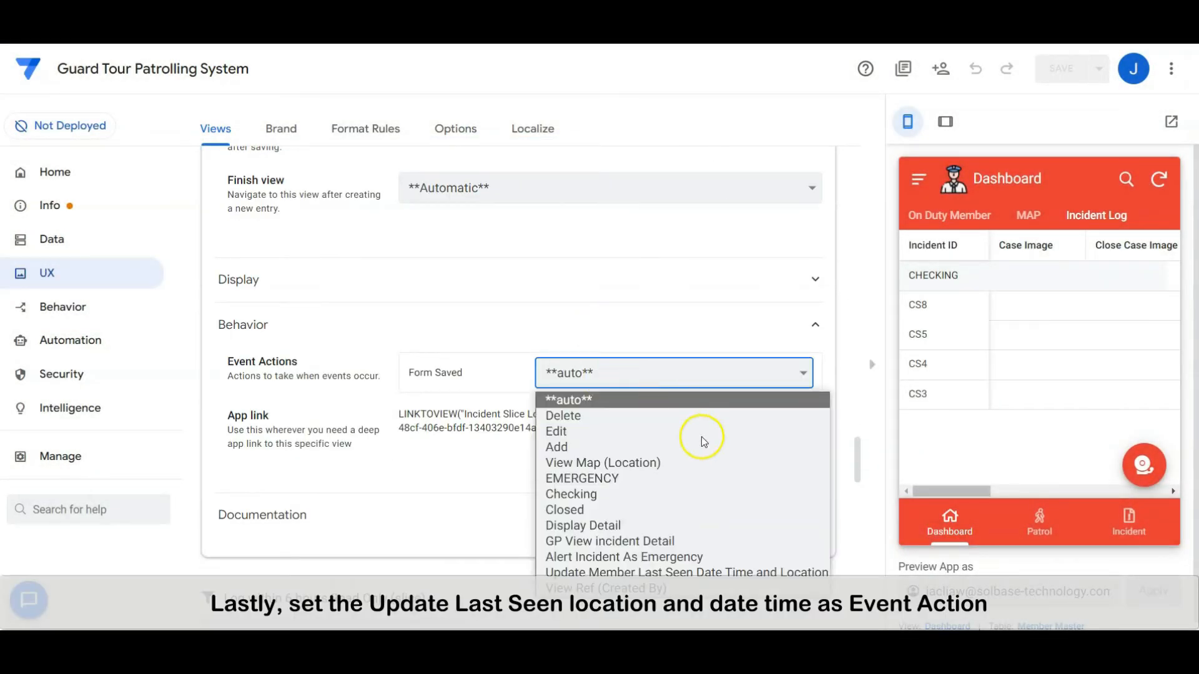
click(683, 576)
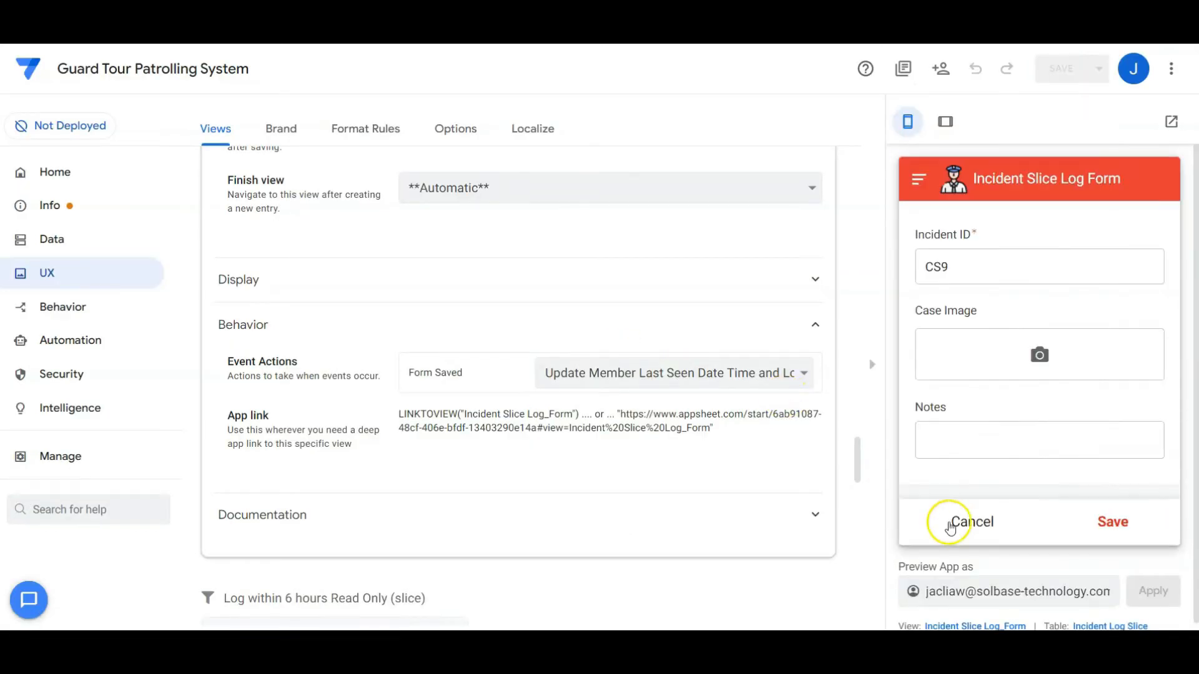
Cancel the form in the app preview, check the dashboard's Incident Log, and open Incident Log from the preview's menu
click(962, 521)
click(1104, 217)
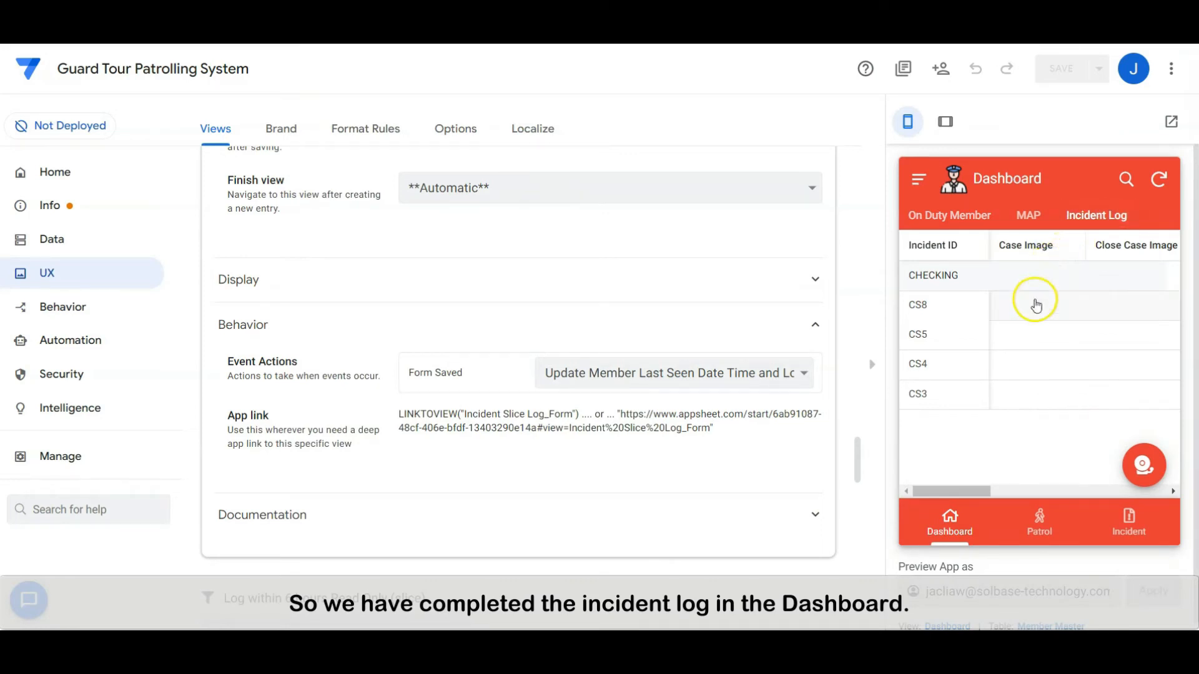
click(921, 182)
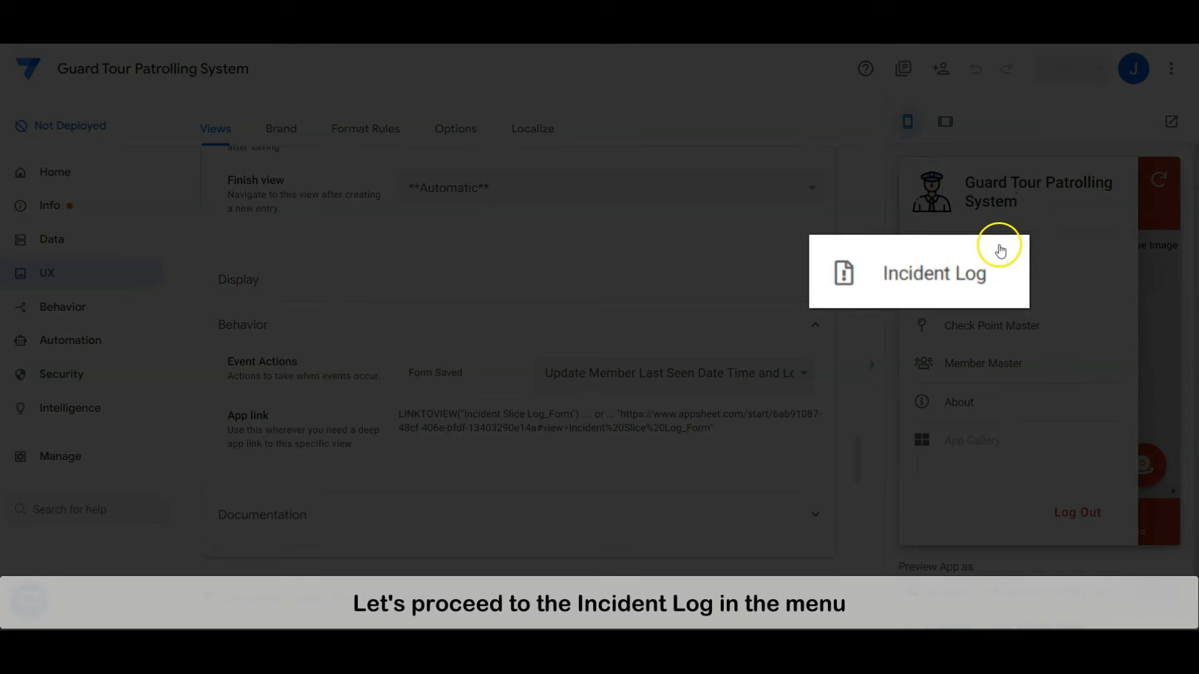
click(963, 279)
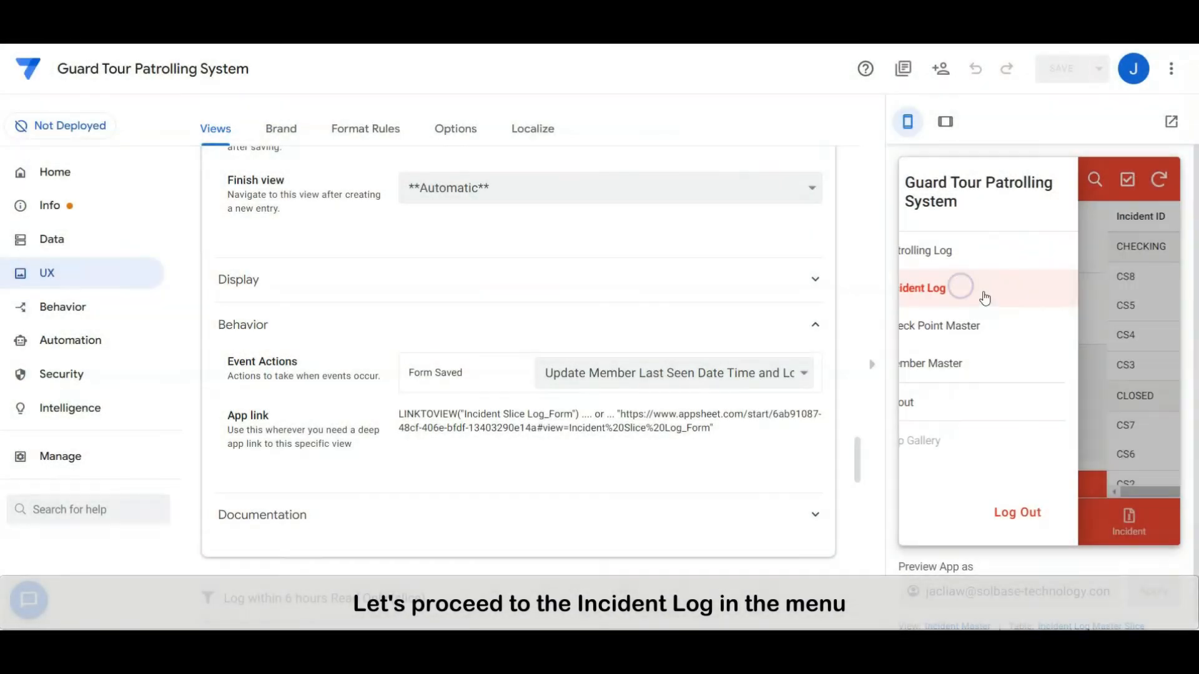
Open the Incident Master view and examine its data, type, position, sorting, grouping, column order and row-selected event action
scroll(406, 275, up, 15)
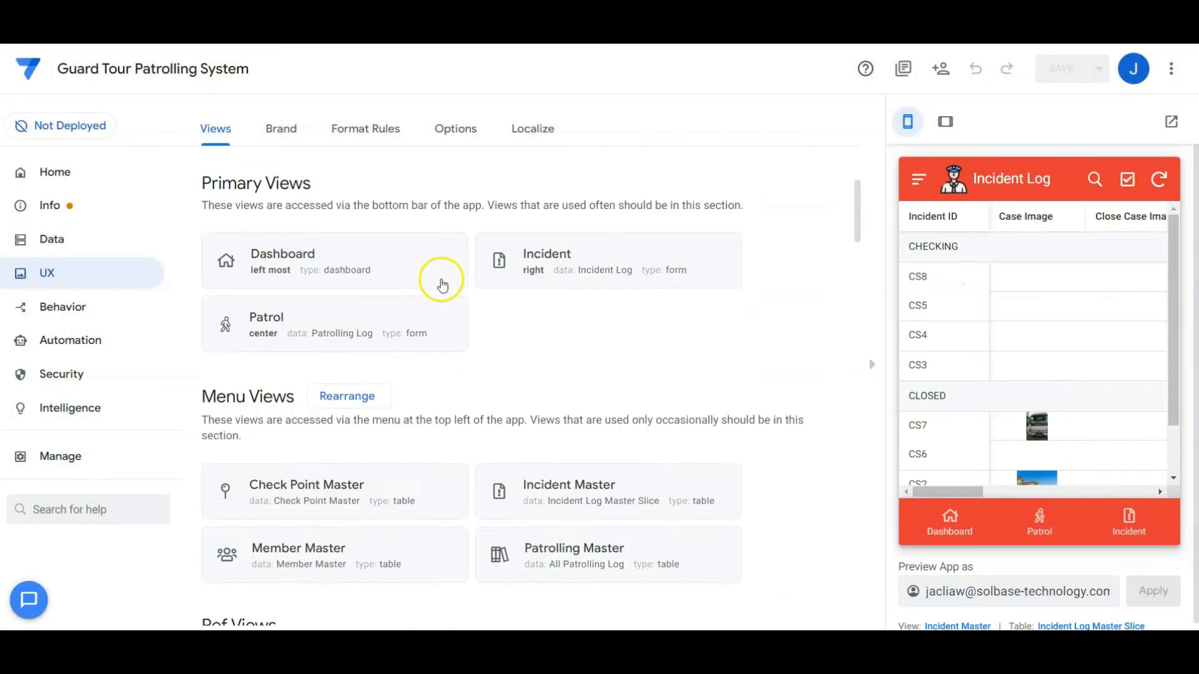
scroll(442, 281, down, 1)
click(727, 398)
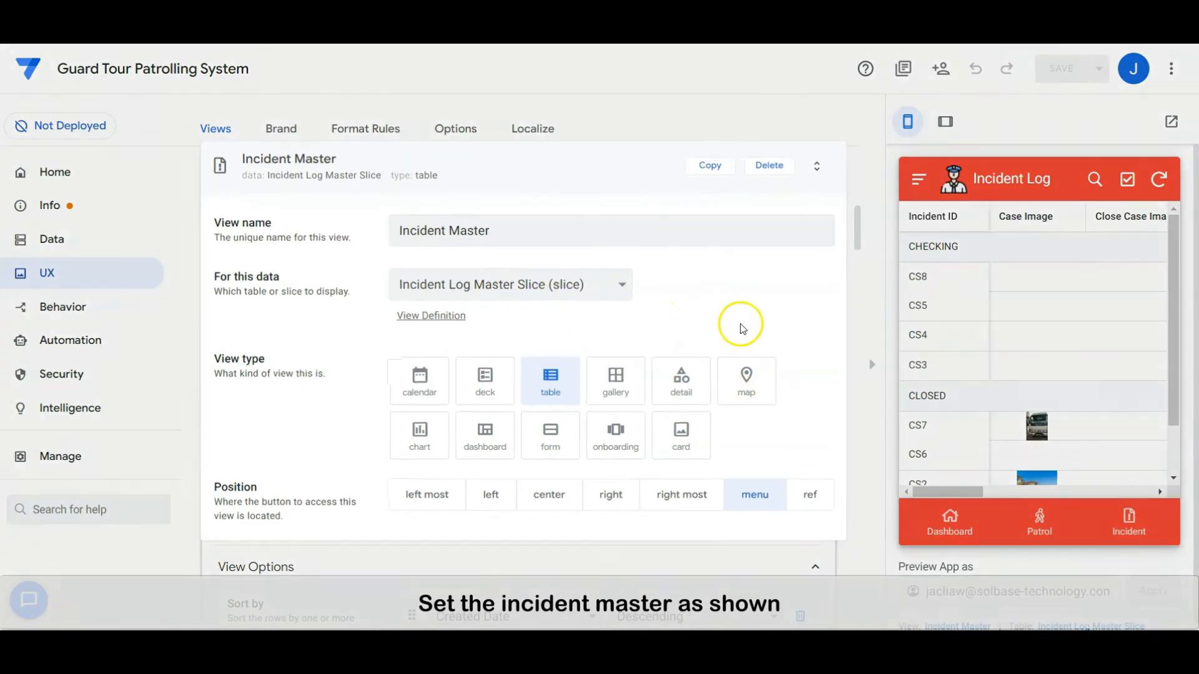
scroll(872, 490, down, 5)
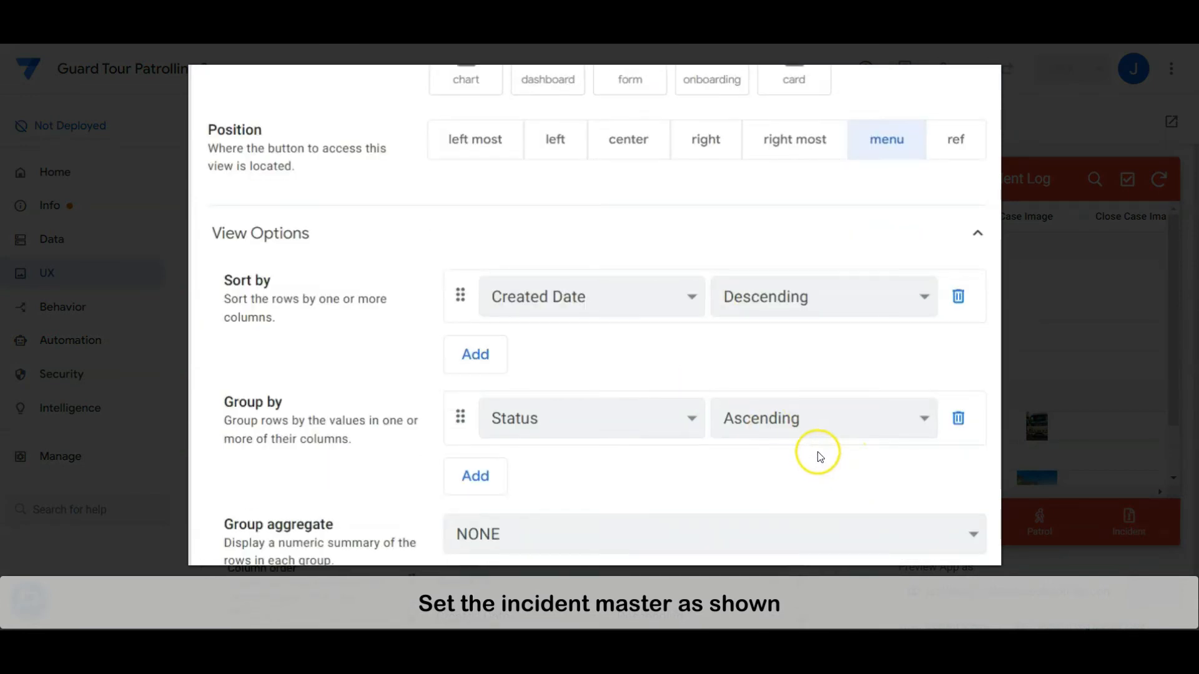
scroll(818, 456, down, 7)
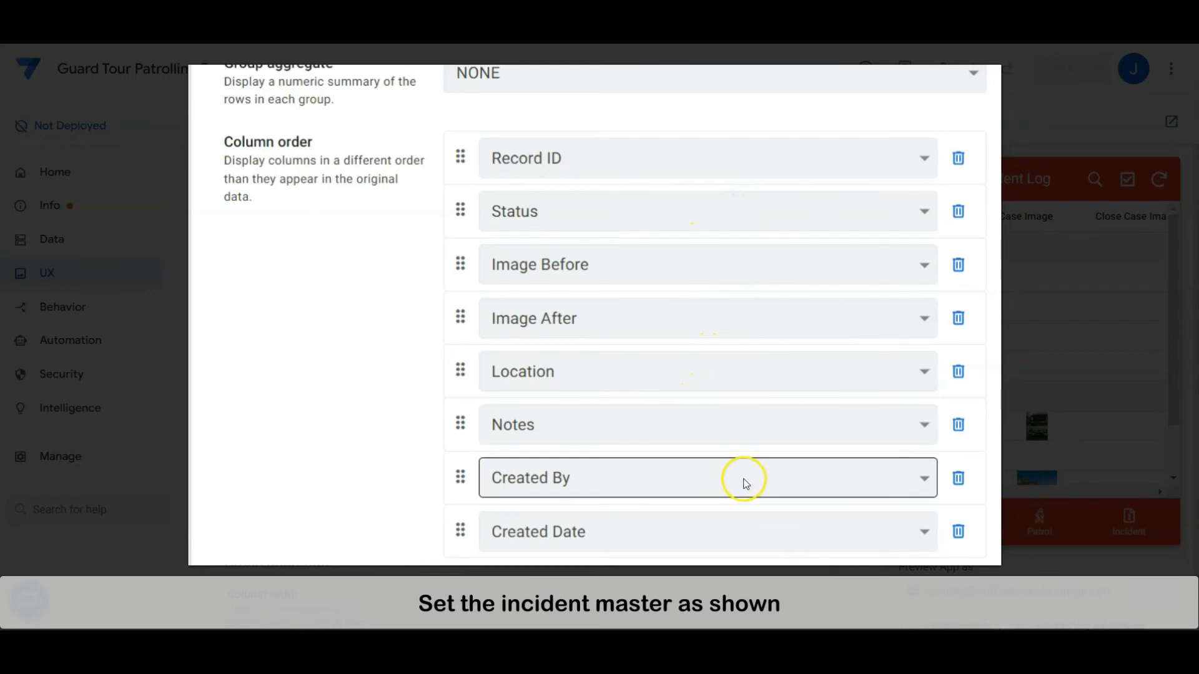
scroll(628, 482, down, 5)
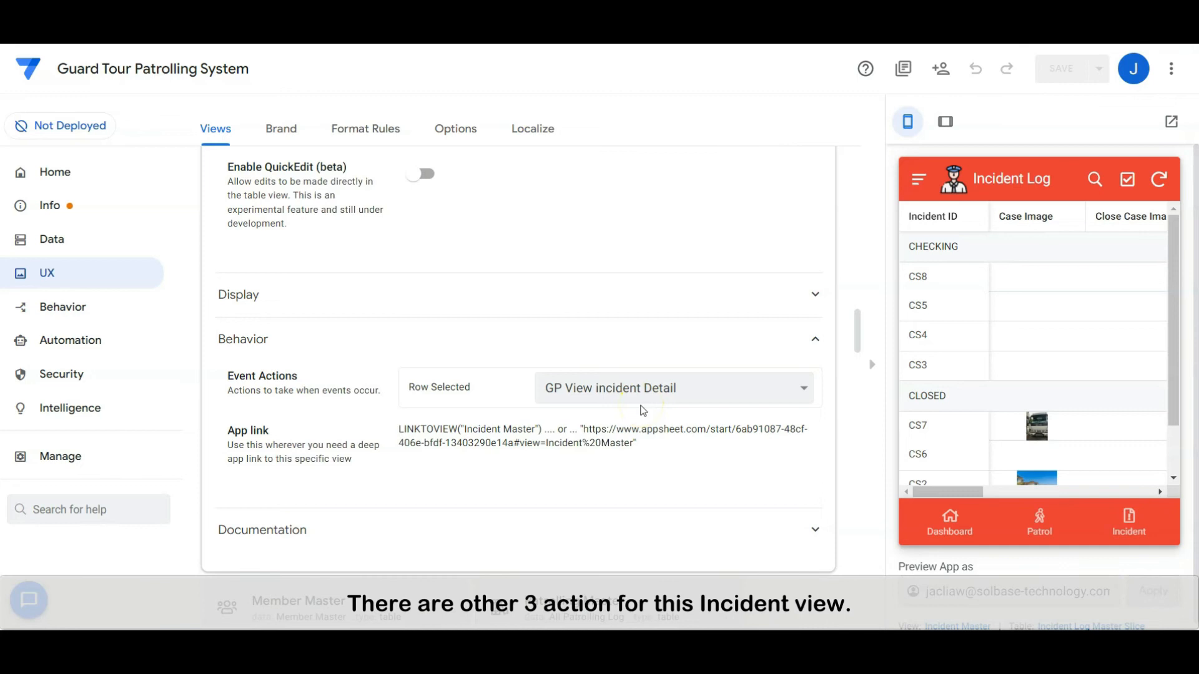
Collapse the Incident Master view, list the Incident Log actions, and open incident CS8's details in the app preview
scroll(642, 410, up, 12)
click(493, 239)
click(107, 307)
click(506, 565)
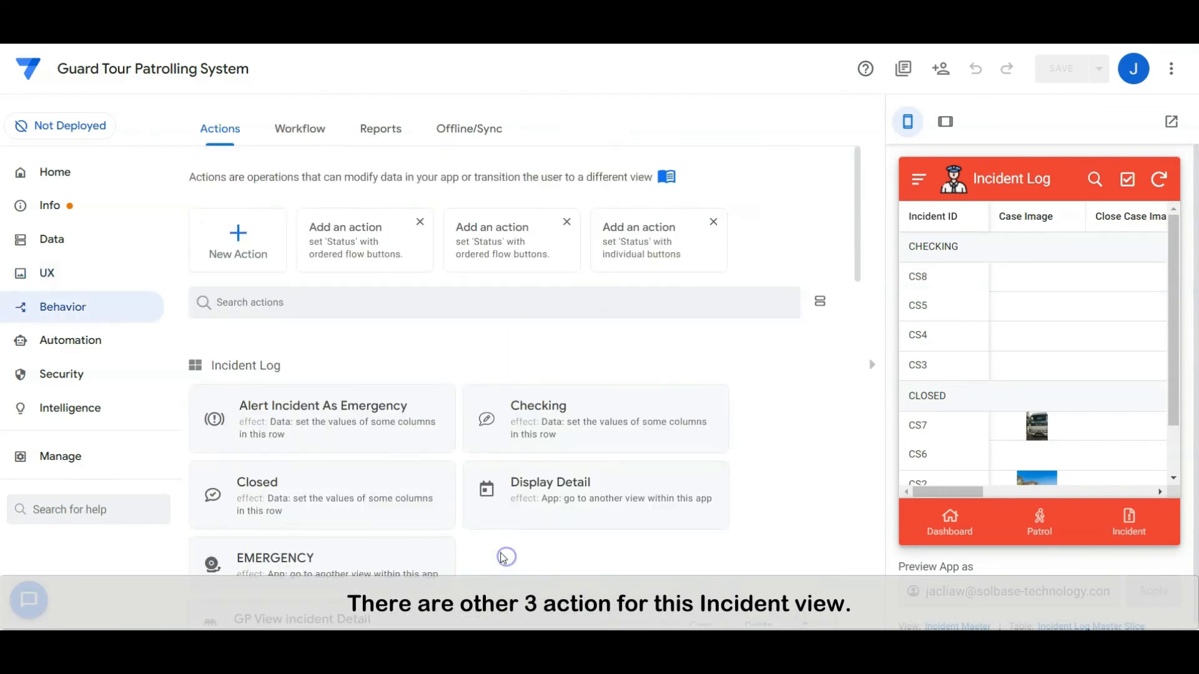
scroll(503, 544, down, 3)
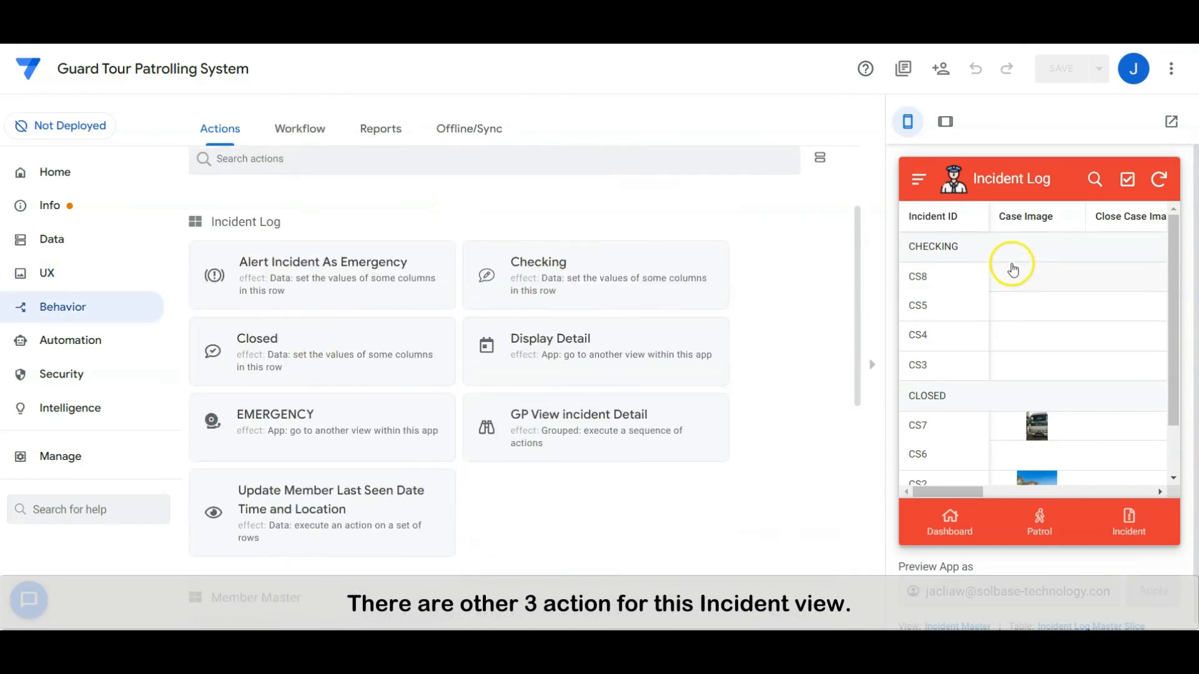
click(988, 282)
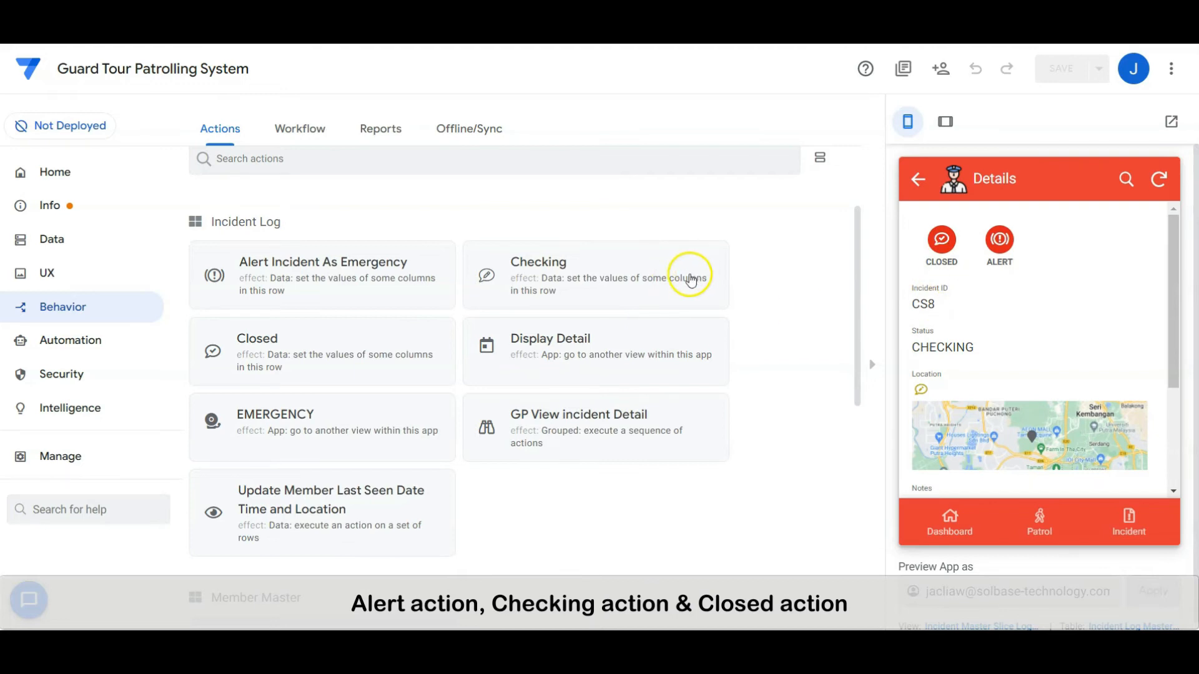
Require confirmation for the Closed action with the message "Confirm closed?", checking its column value and condition, and collapse it
click(337, 351)
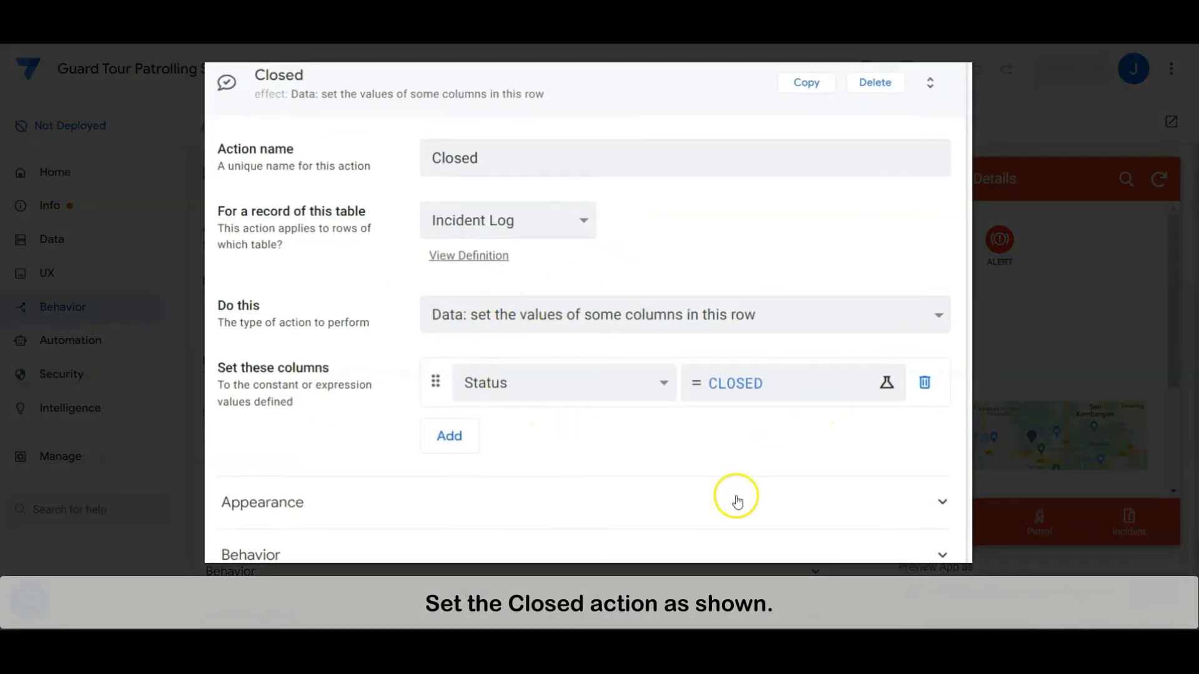
click(605, 581)
click(493, 361)
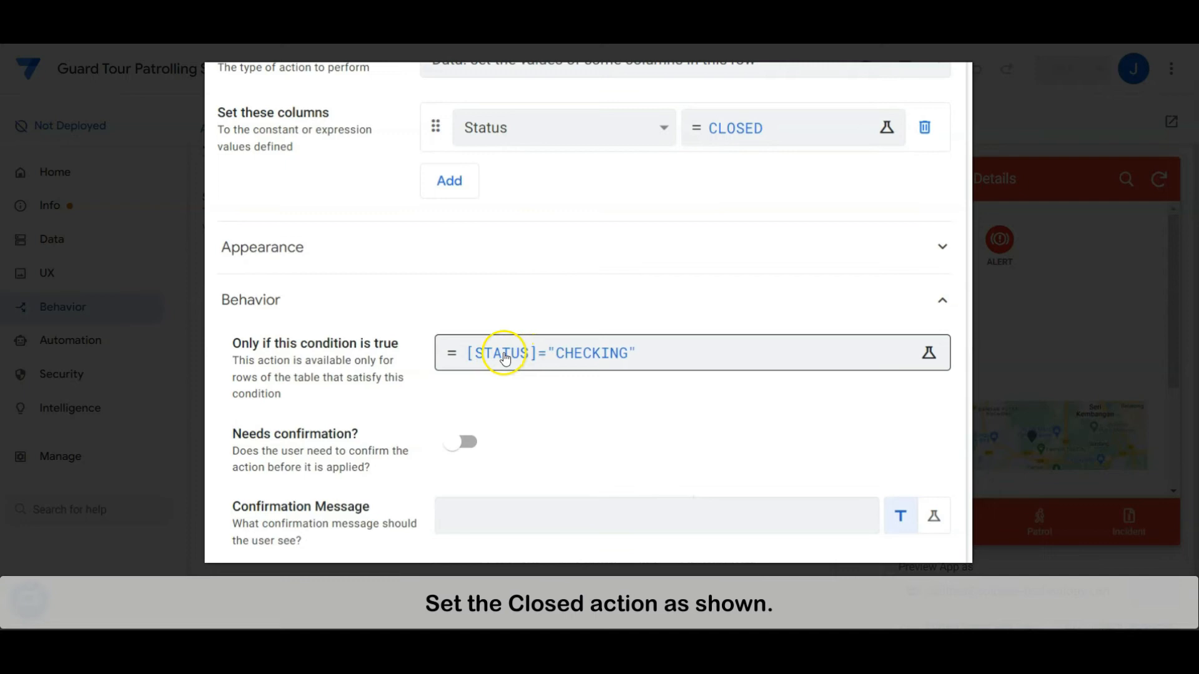
click(459, 442)
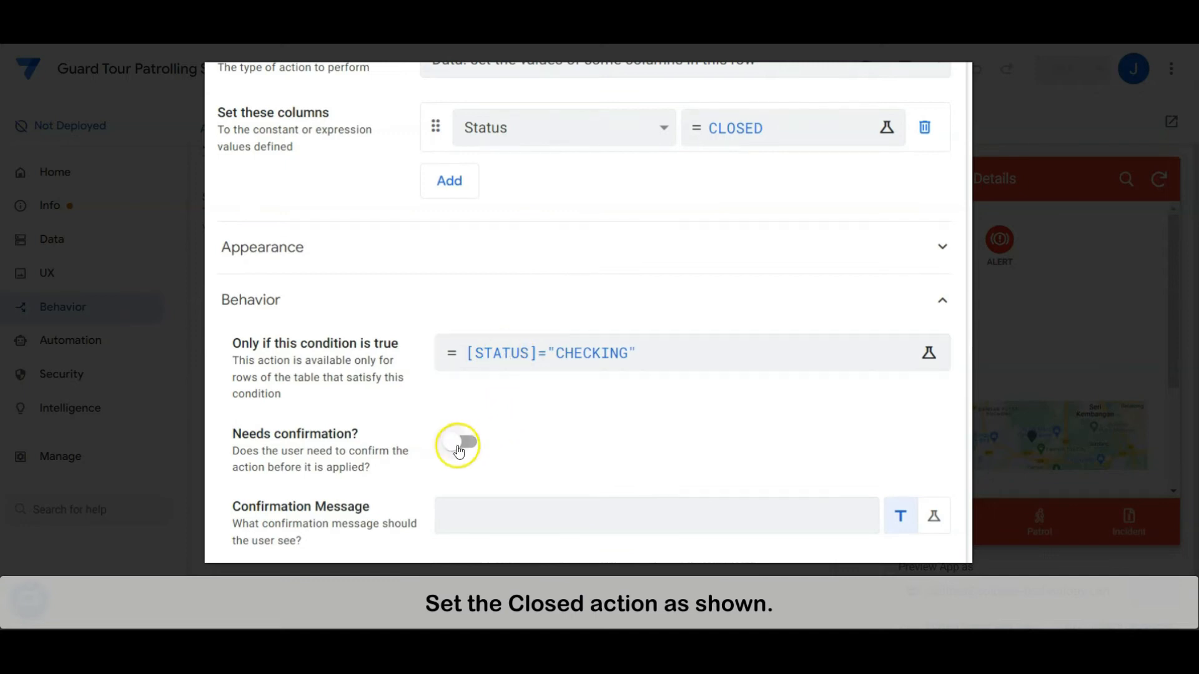
click(548, 509)
text(Confirm closed?)
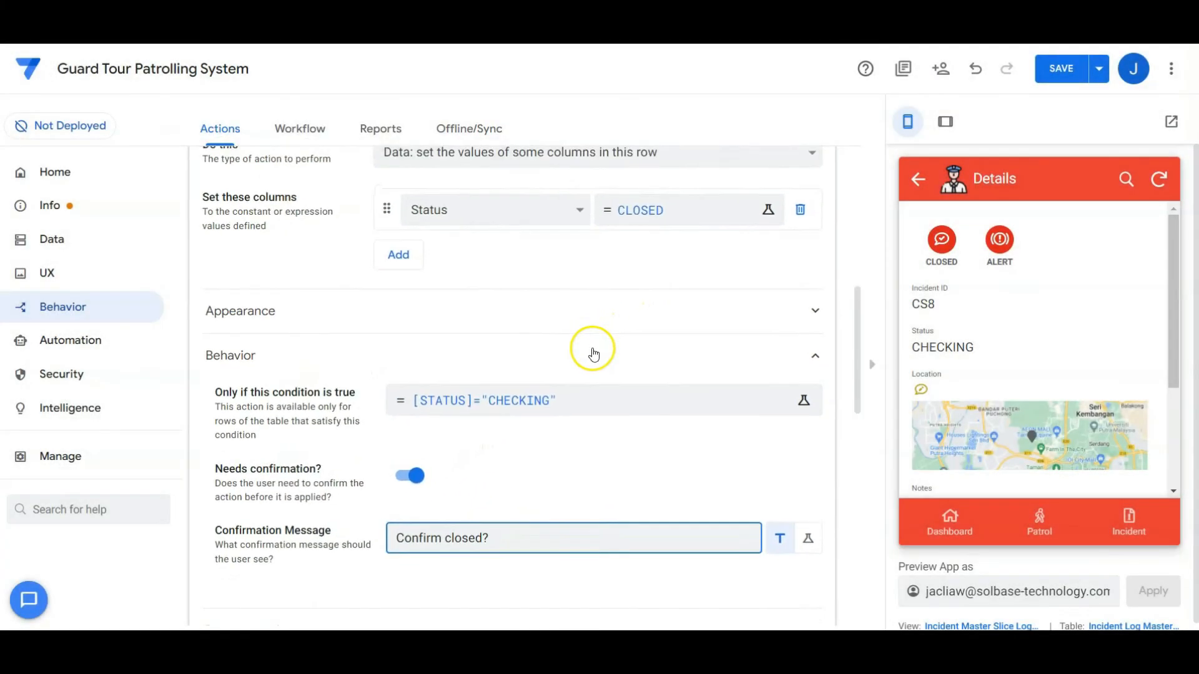
scroll(515, 400, up, 7)
click(515, 400)
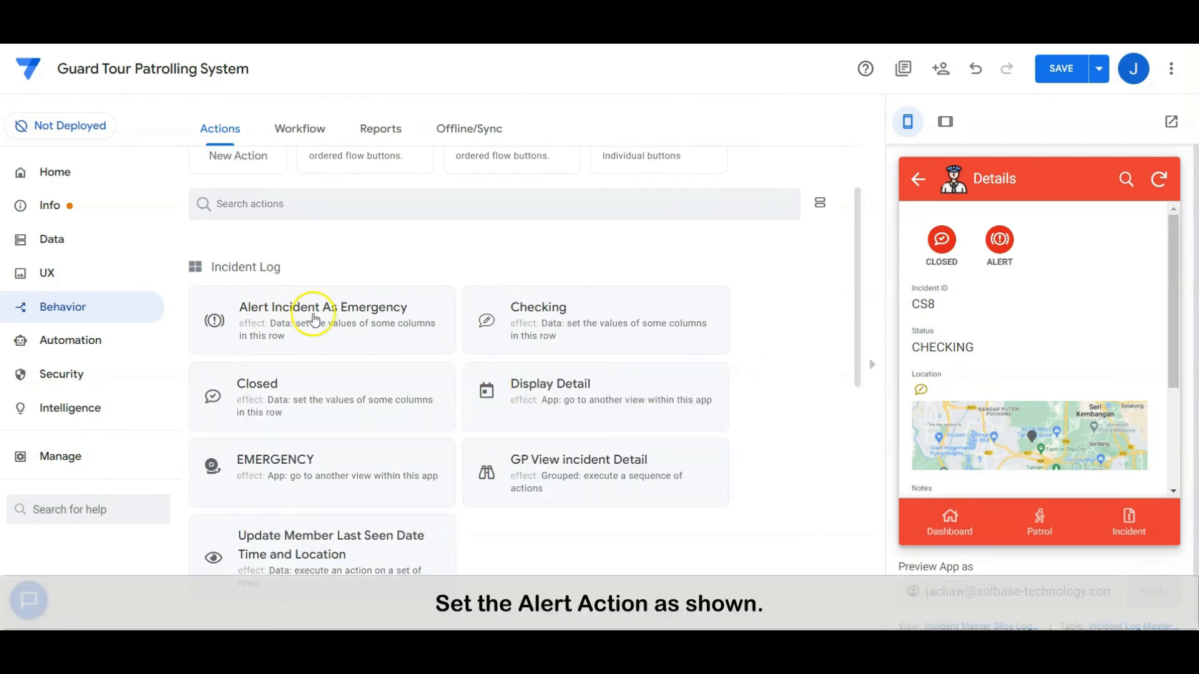
Open the Alert Incident As Emergency action and examine its full Notes expression, leaving the expression unchanged
click(314, 321)
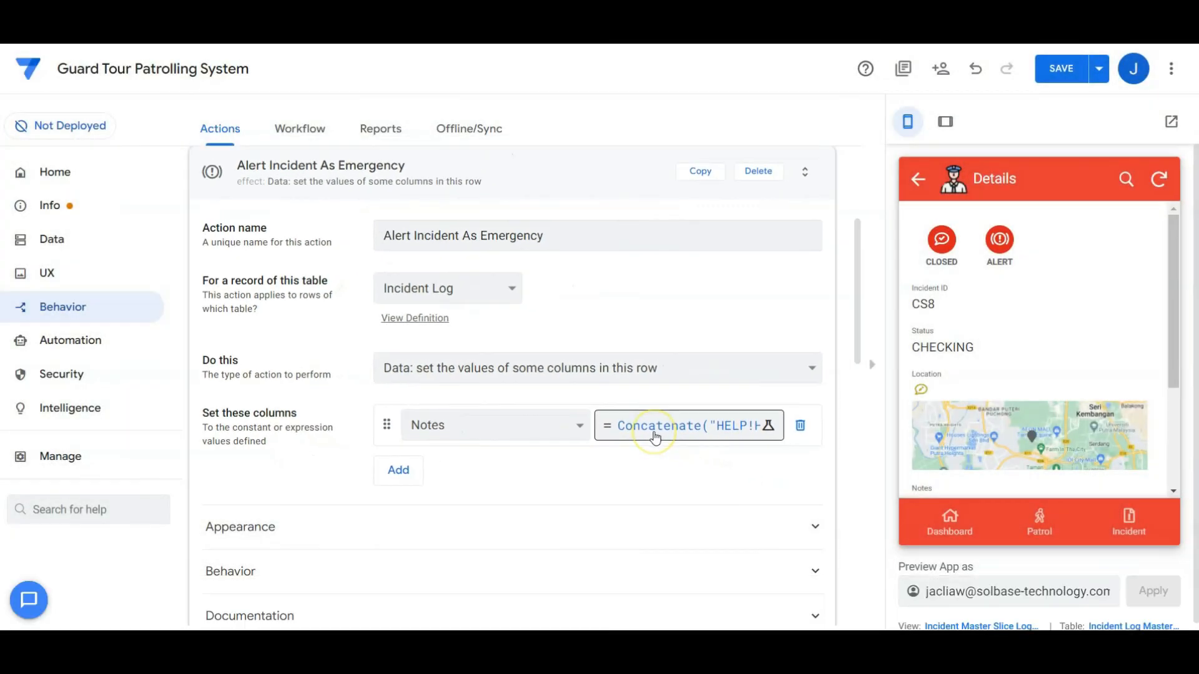
click(813, 451)
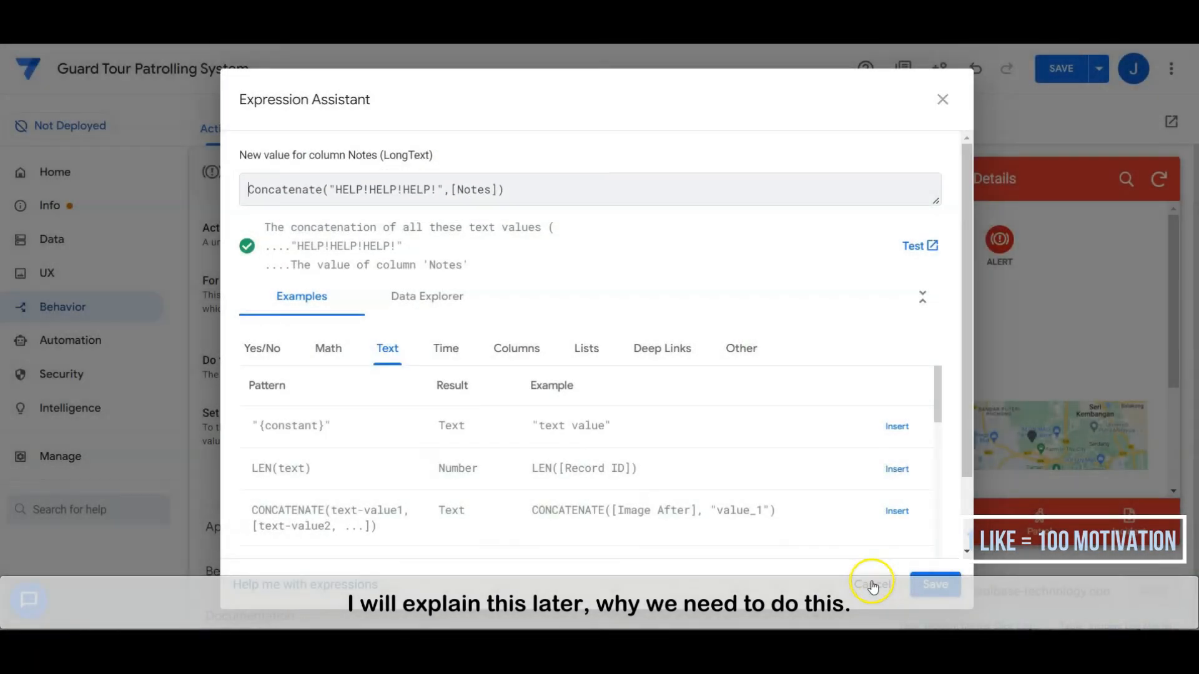
click(871, 582)
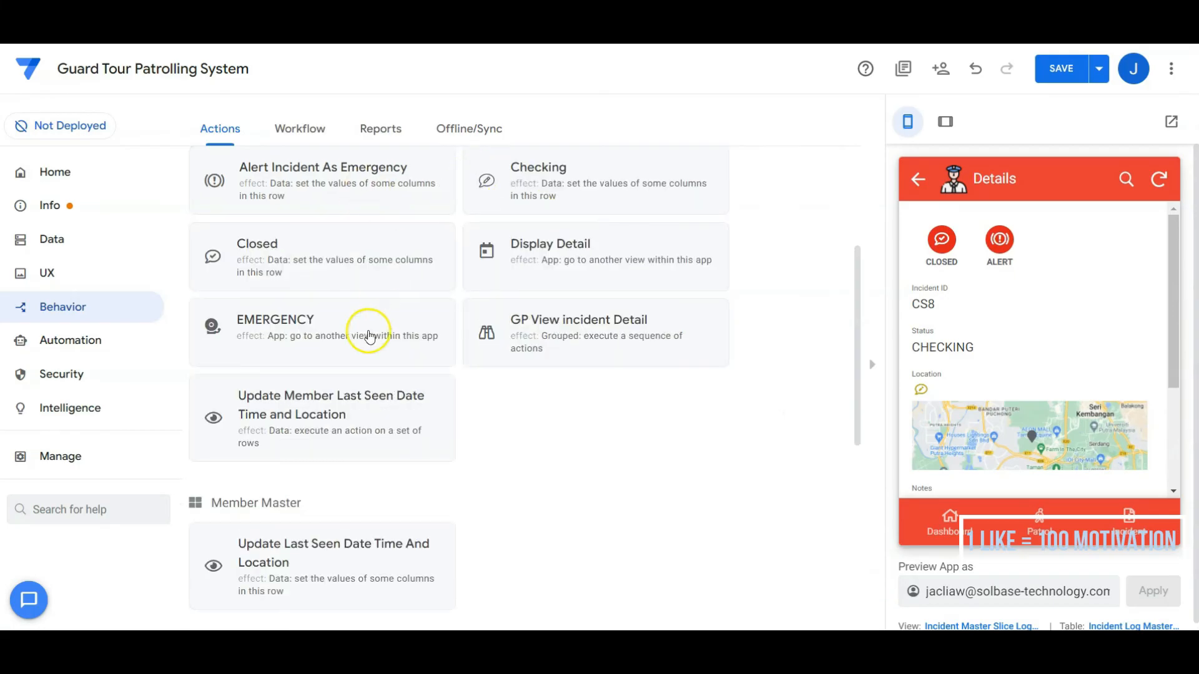
Open the EMERGENCY action and examine its full LINKTOFORM target expression, dismissing the expression editor without edits
click(372, 324)
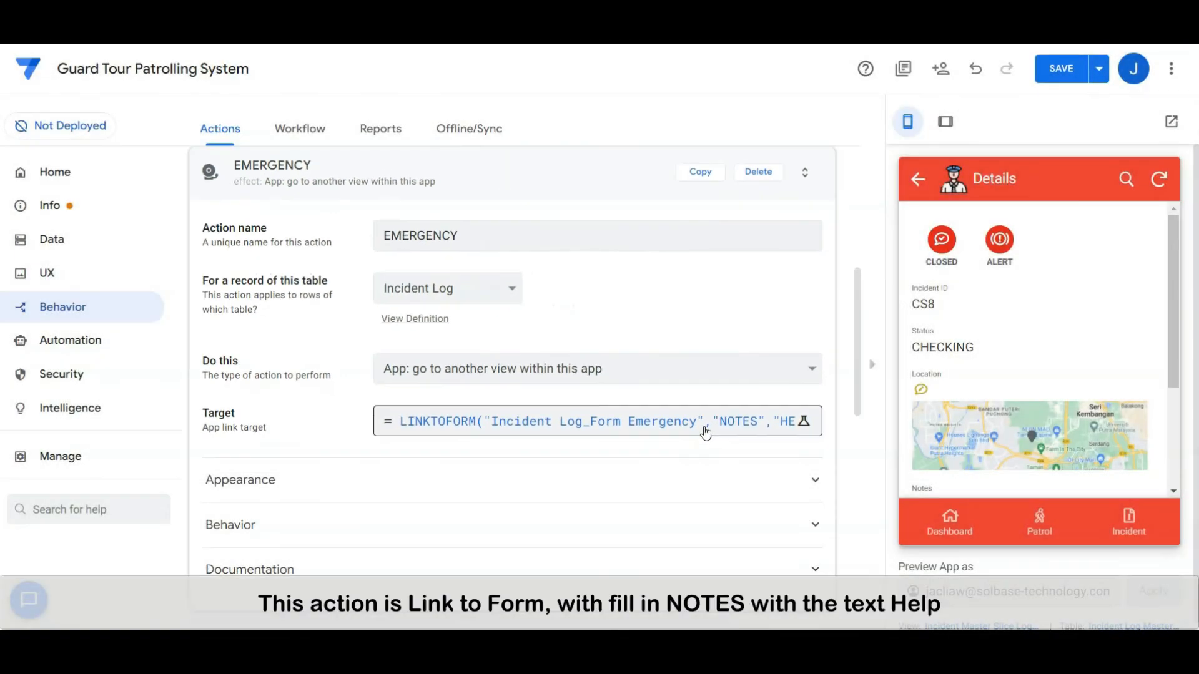
click(705, 429)
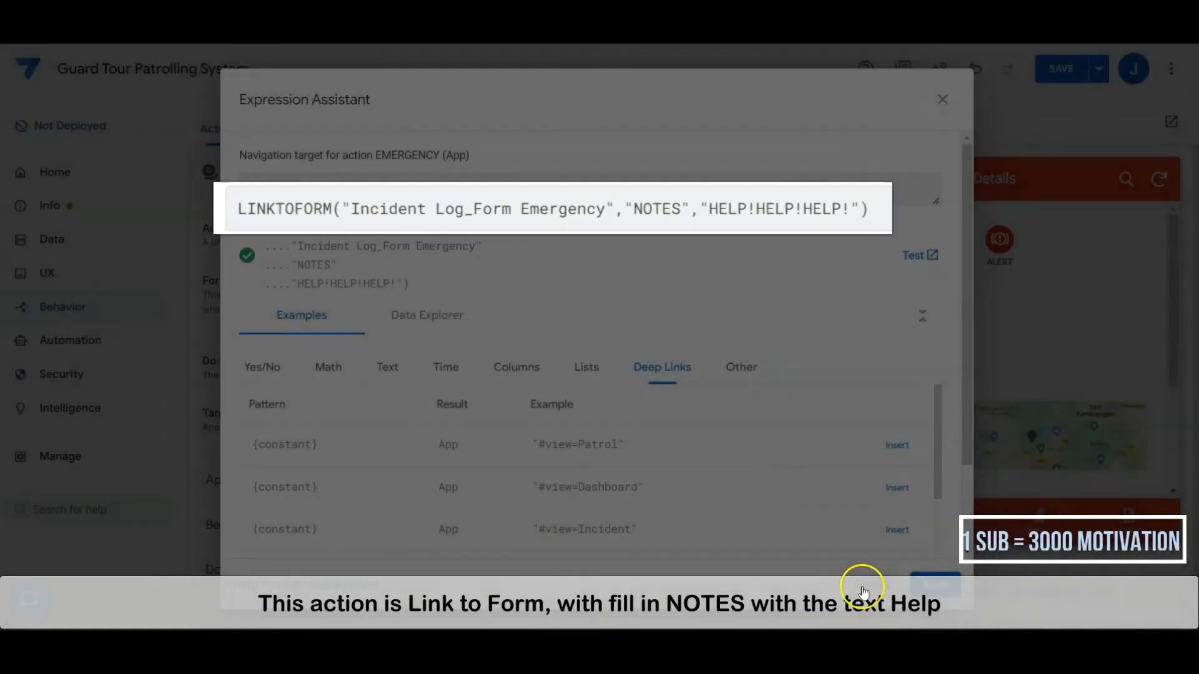
click(862, 586)
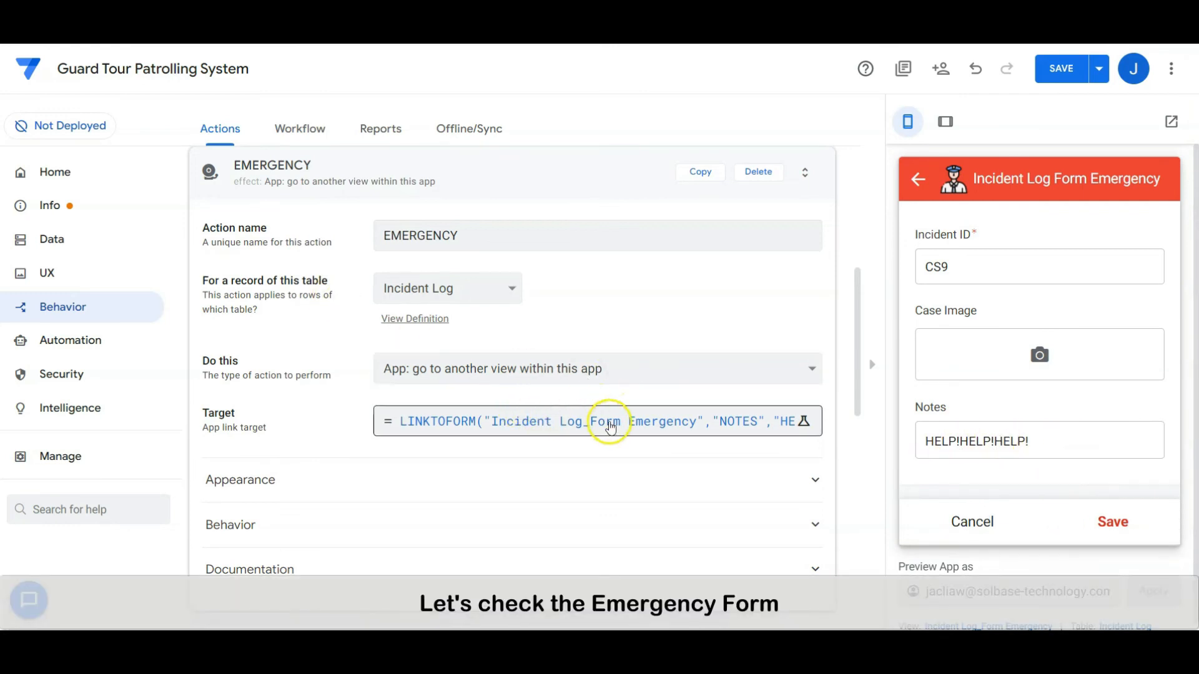
Set the Incident Log_Form Emergency view's Form Saved event action to Update Member Last Seen Date Time and Location, and save the app
click(67, 271)
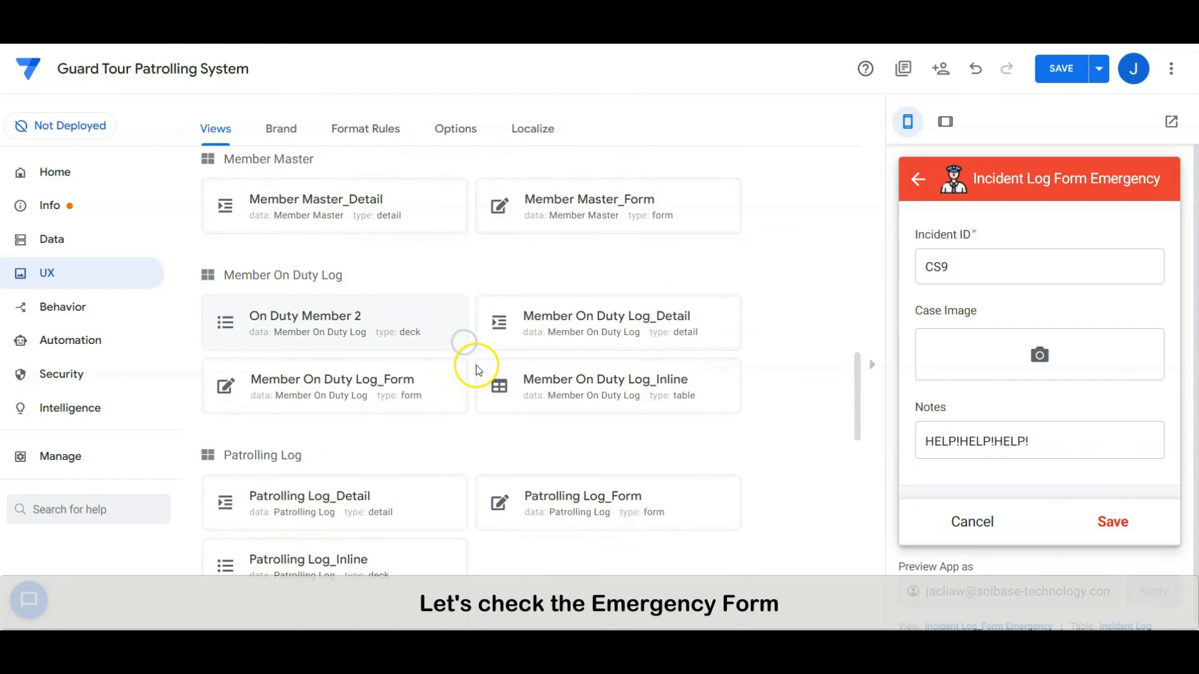
click(602, 260)
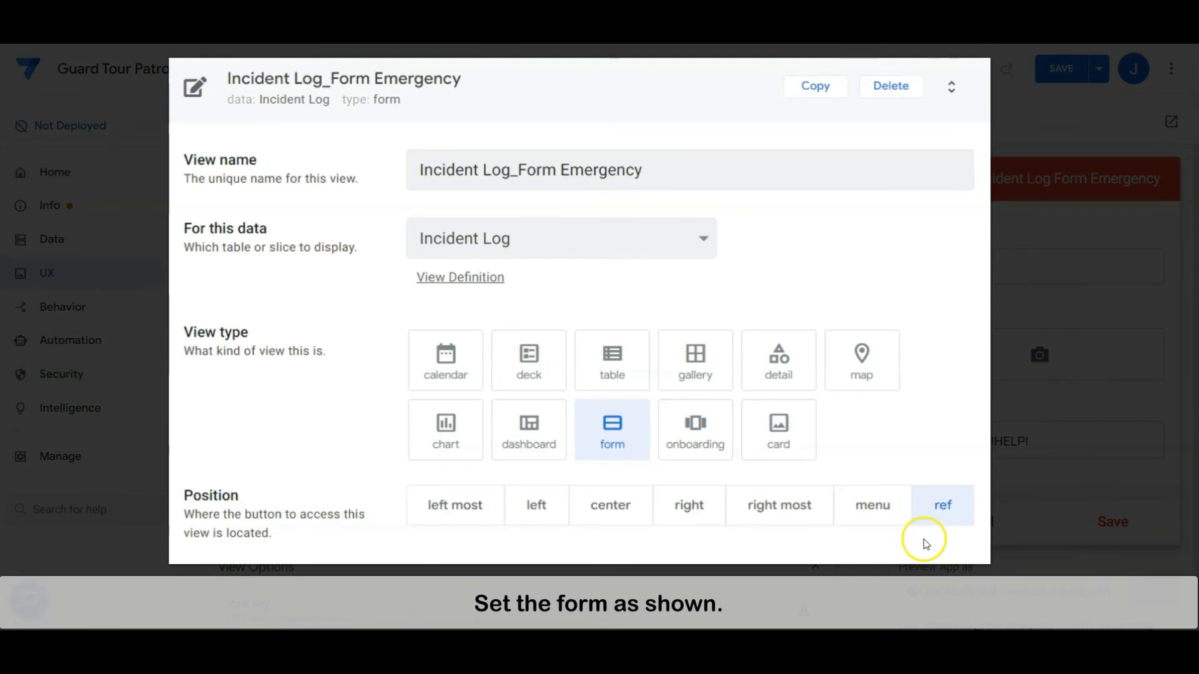
scroll(926, 543, down, 10)
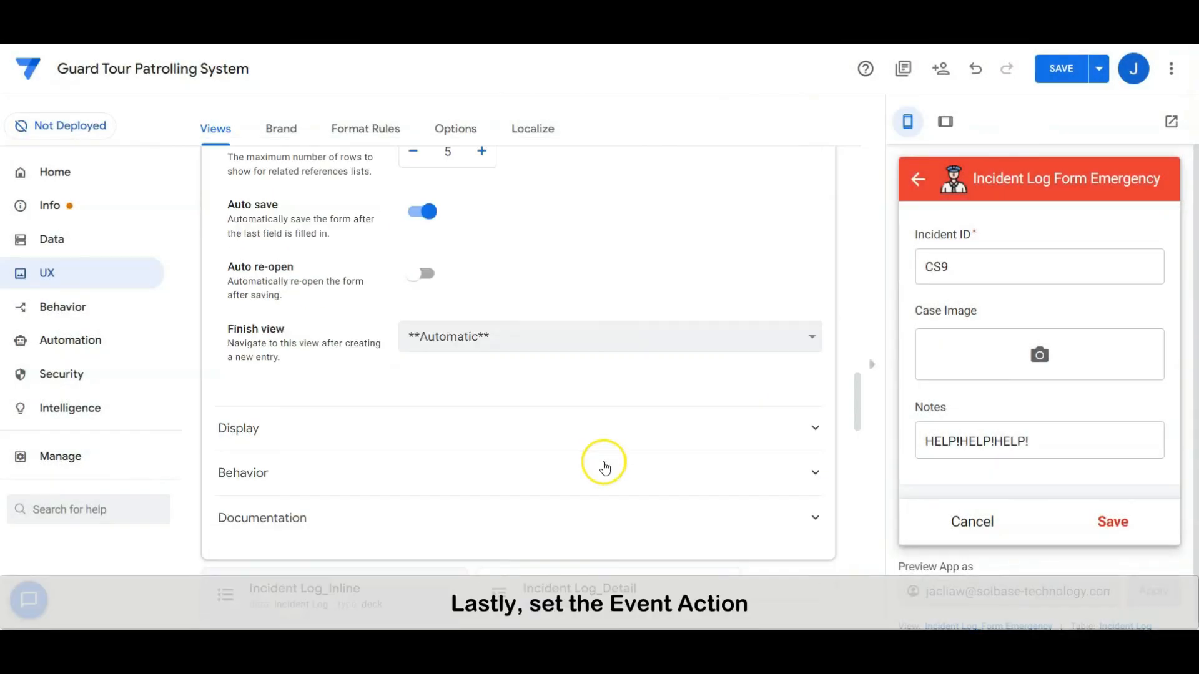
click(604, 467)
click(616, 300)
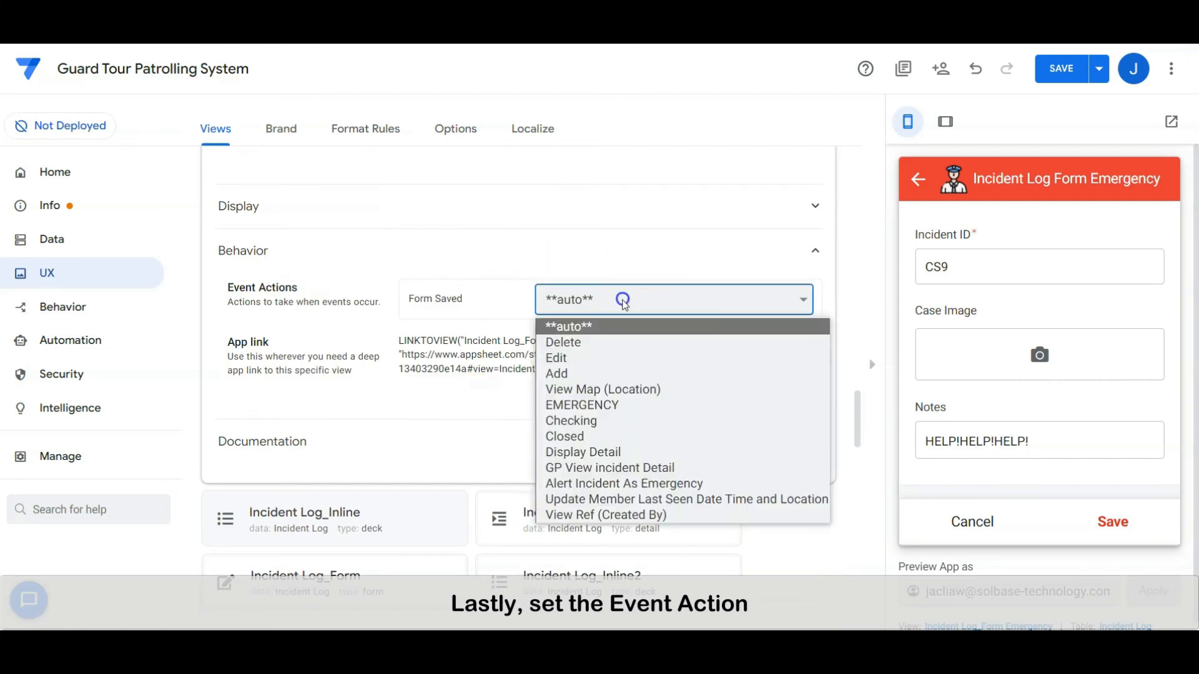
click(643, 495)
click(705, 372)
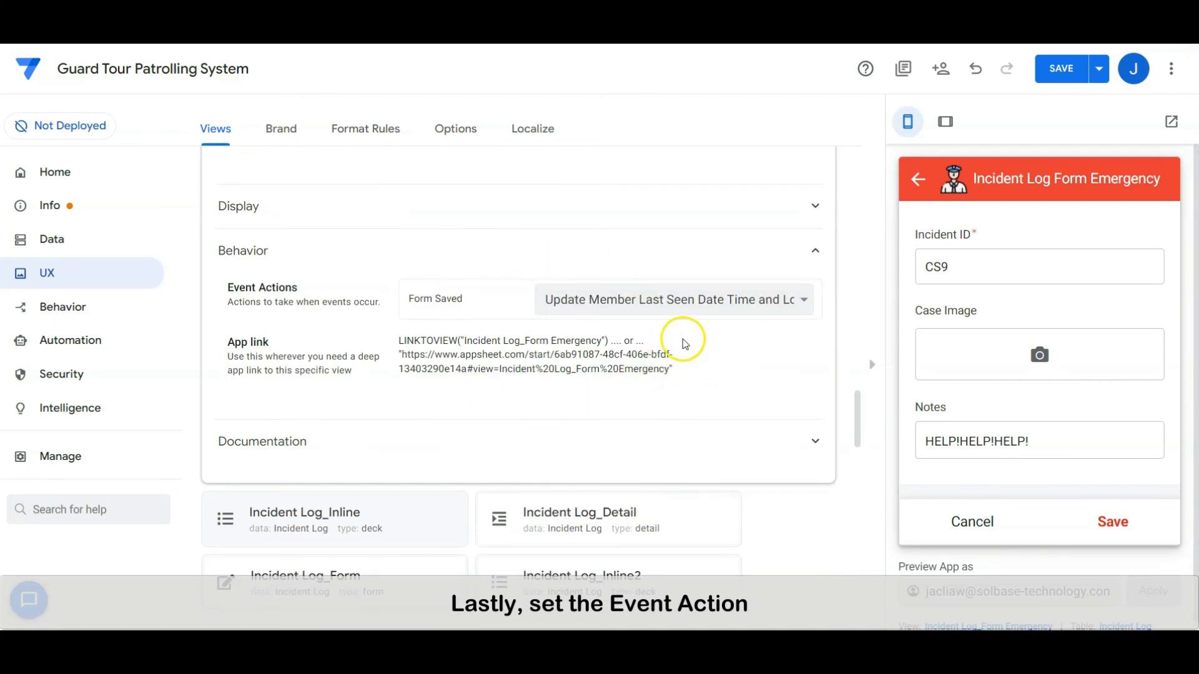
click(1099, 68)
click(1011, 149)
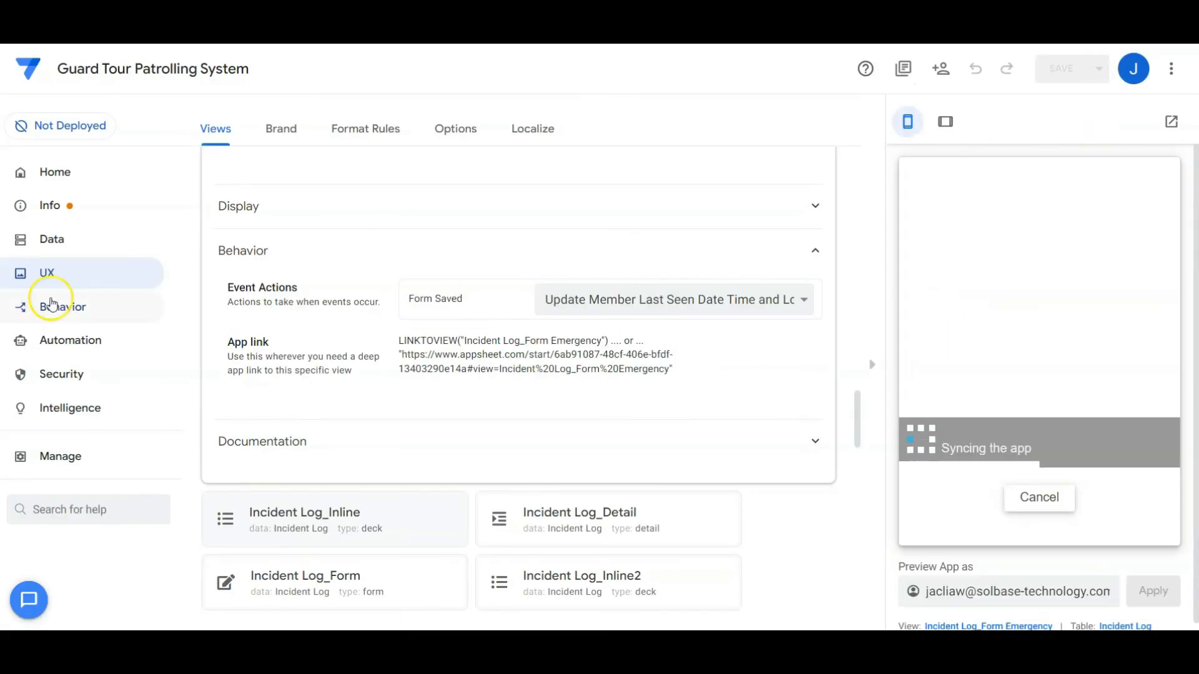
Open the Incident Log emergency notification bot and examine its update event's settings and full condition expression, dismissing the expression editor without edits
click(58, 337)
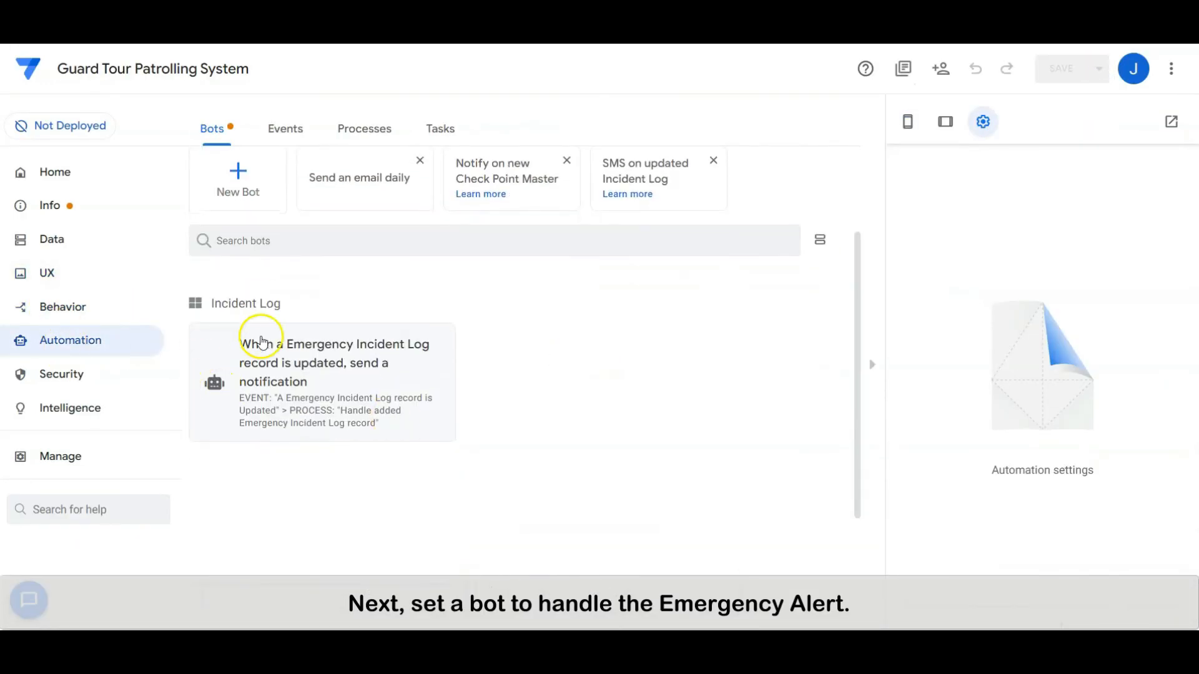
click(364, 369)
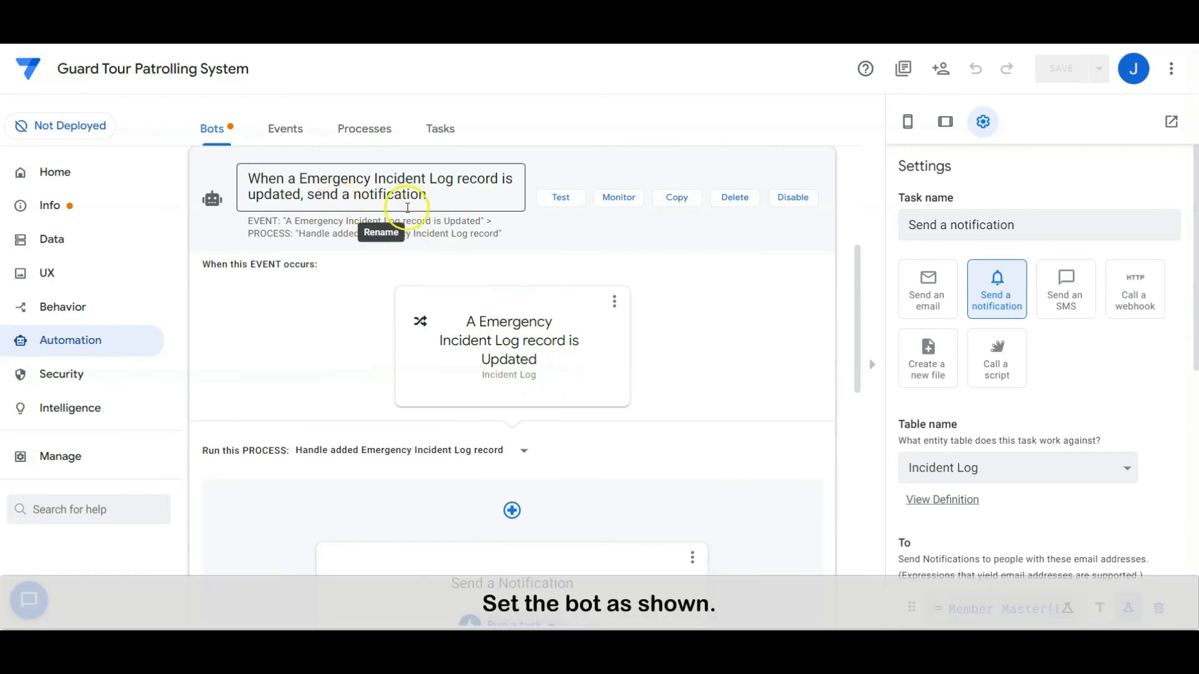
click(587, 359)
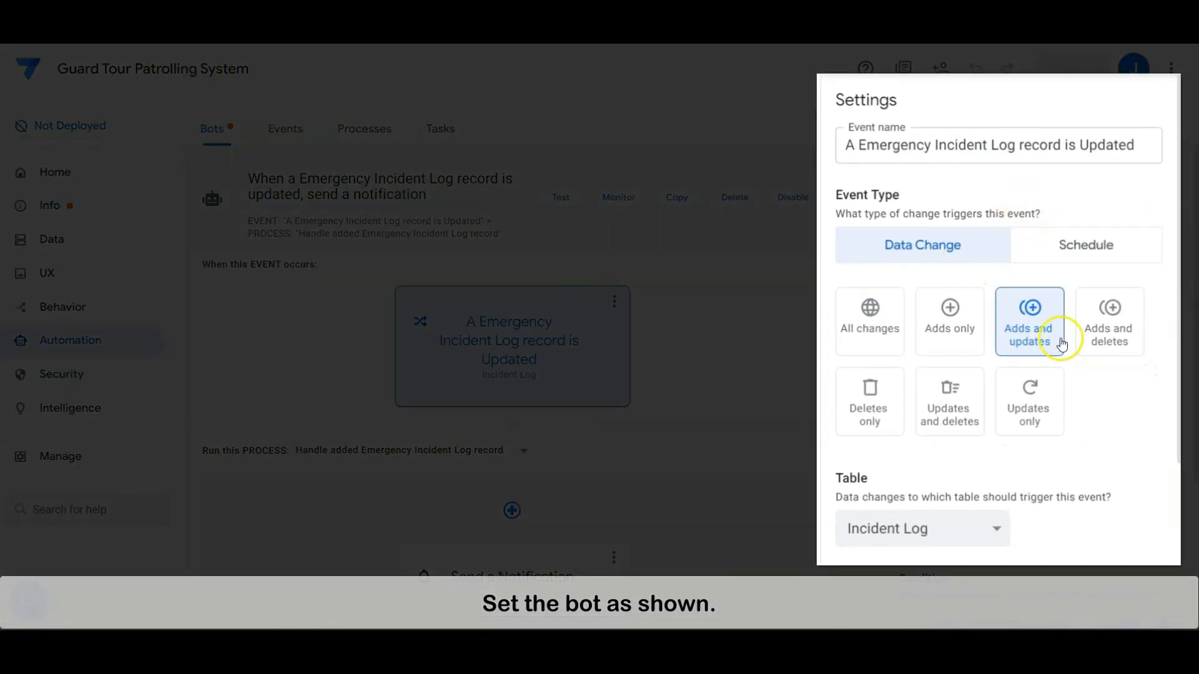
scroll(1064, 354, down, 4)
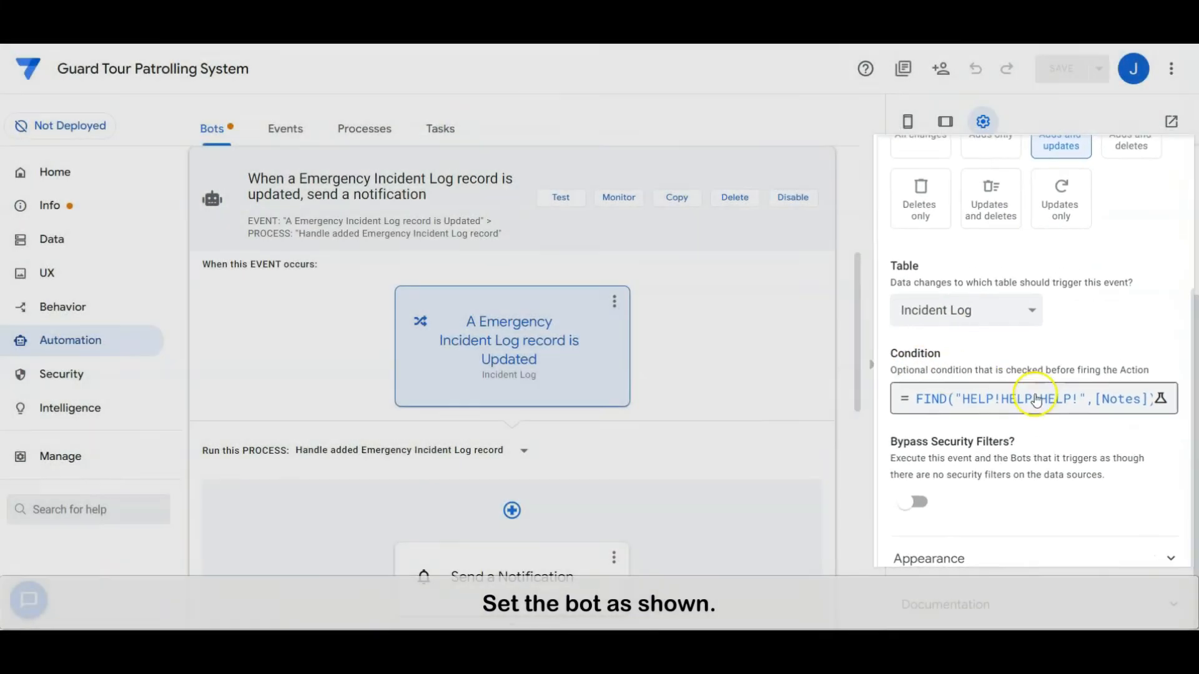
click(1122, 414)
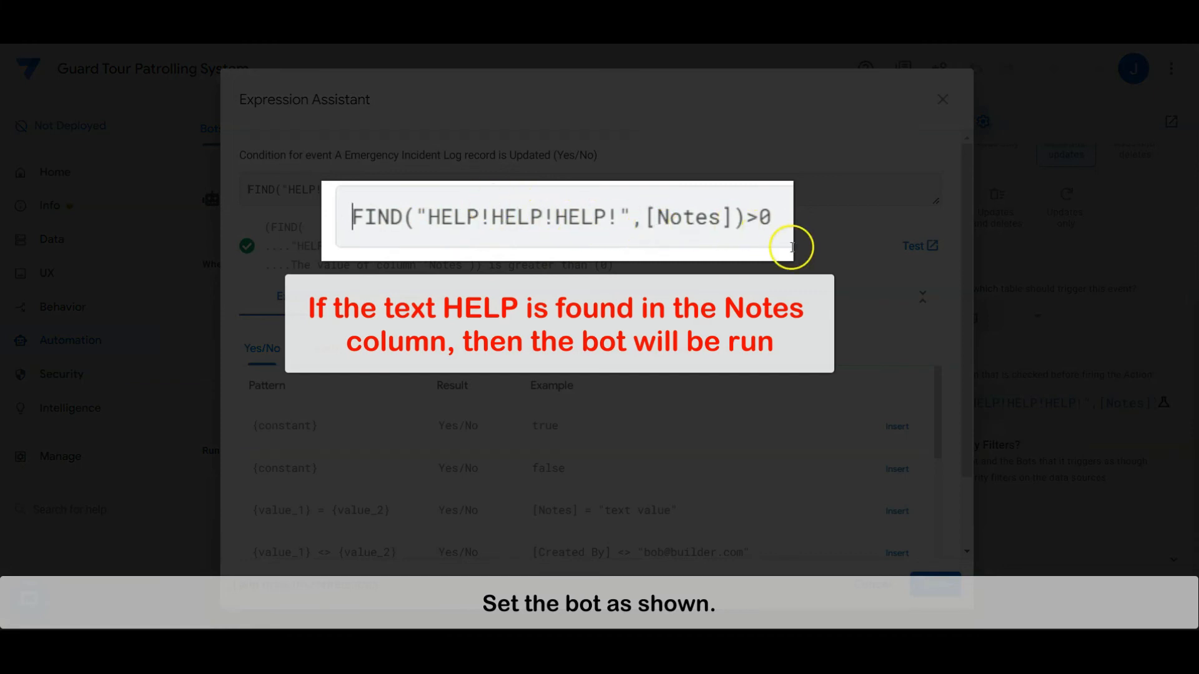
click(882, 584)
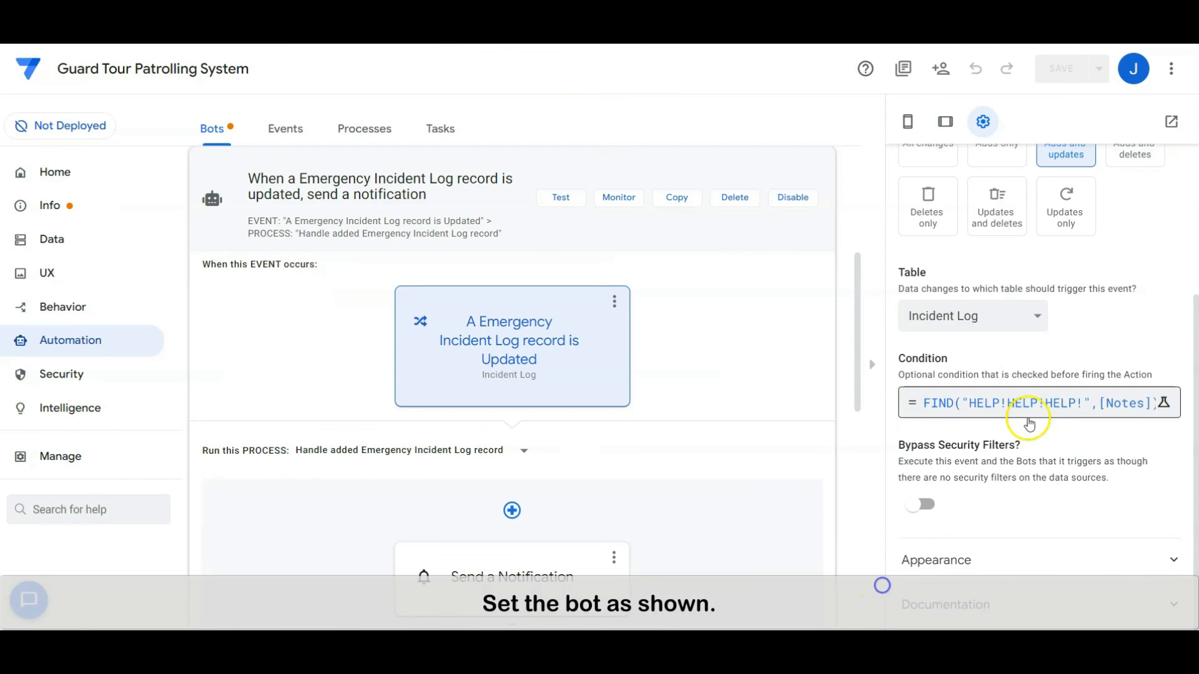
Open the bot's Send a Notification step and examine its task settings and full recipient expression, leaving the expression unchanged
scroll(775, 343, down, 5)
click(522, 296)
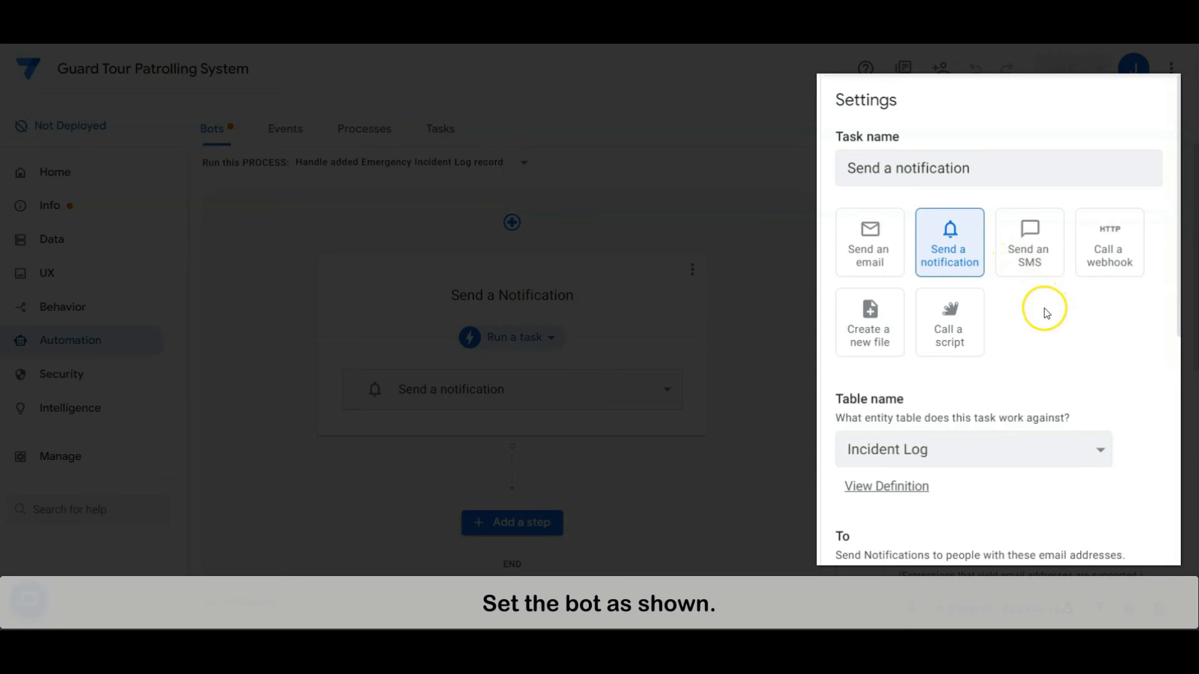
scroll(1044, 308, down, 4)
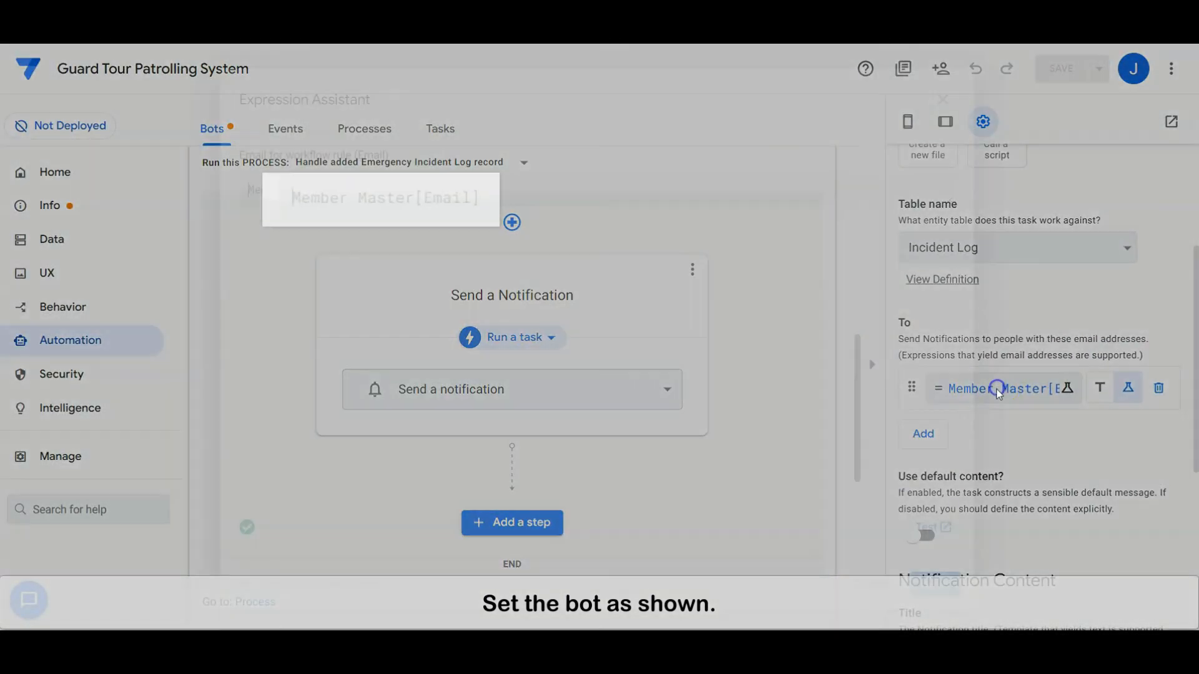
click(996, 388)
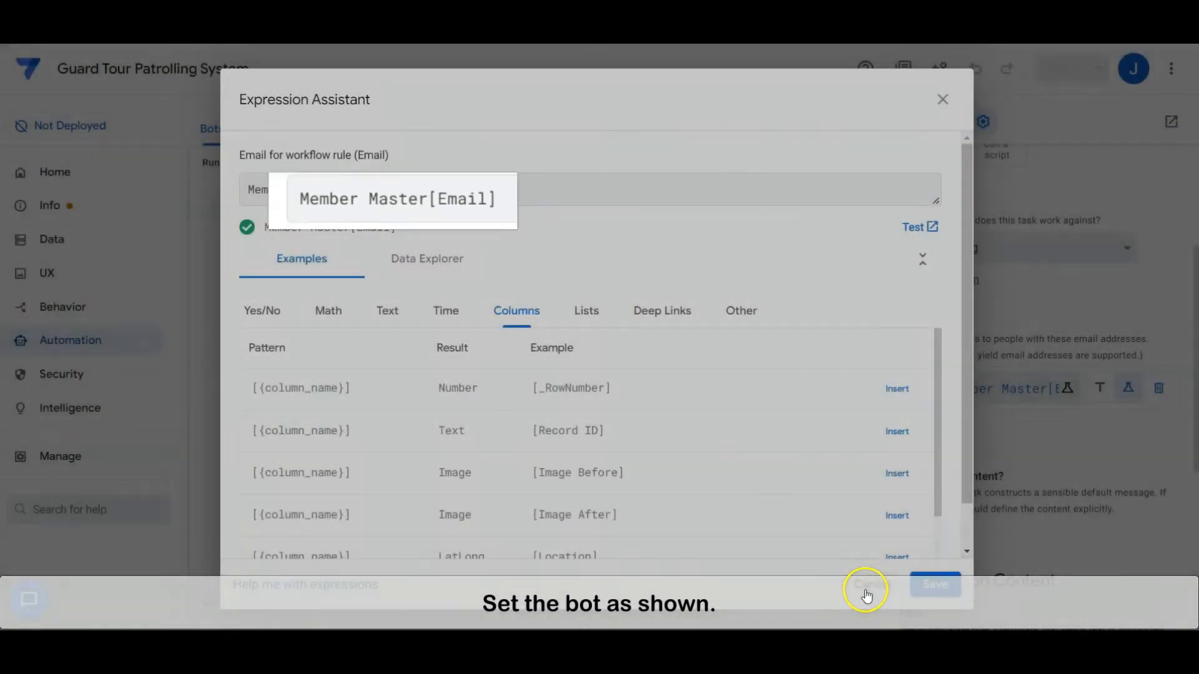
click(866, 588)
Examine the notification's title, body template and full DeepLink expression, dismissing the expression editor without edits
scroll(927, 432, down, 5)
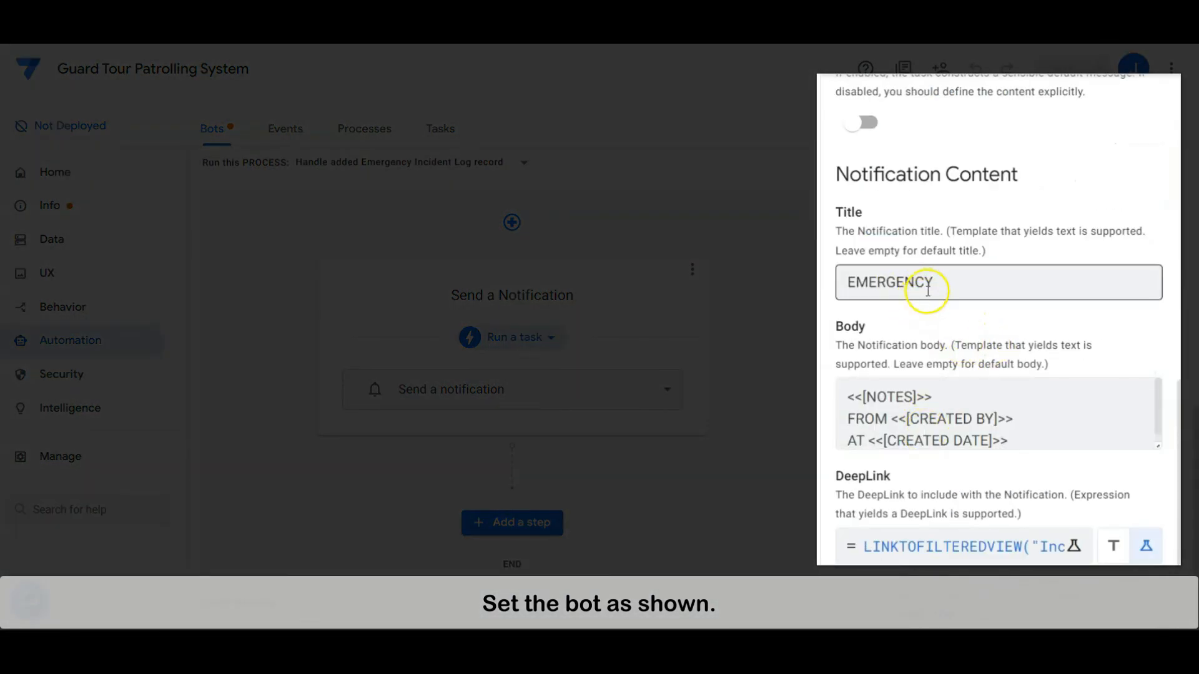
click(1015, 398)
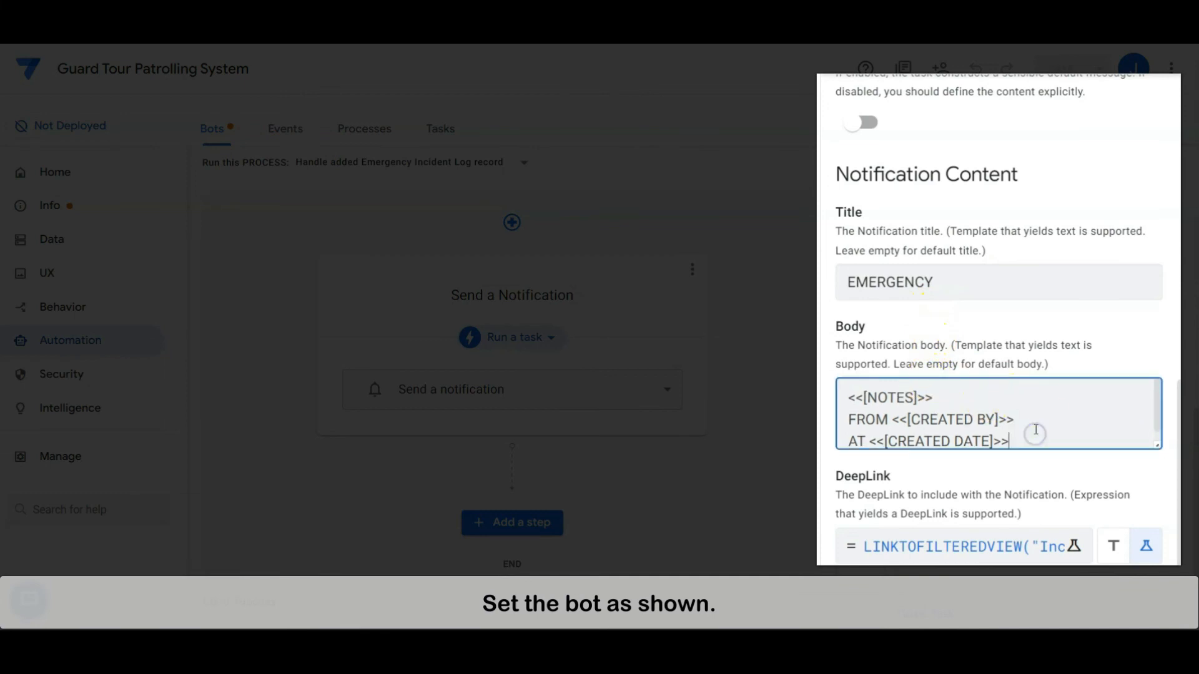
click(979, 443)
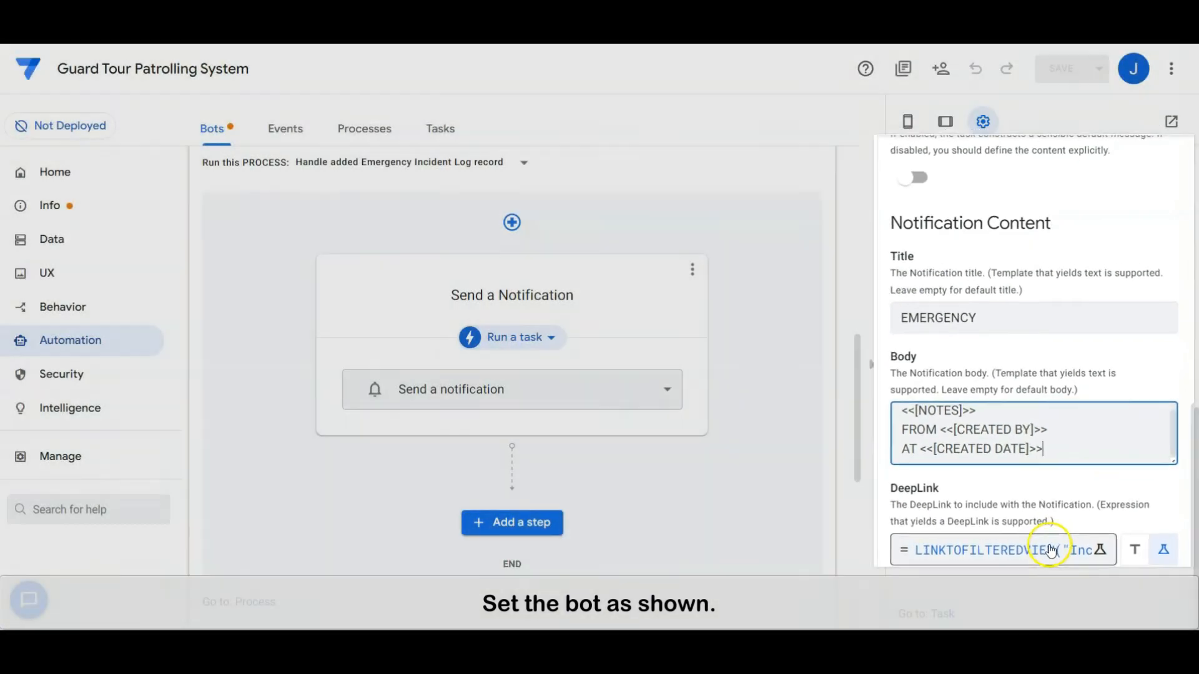
click(1053, 548)
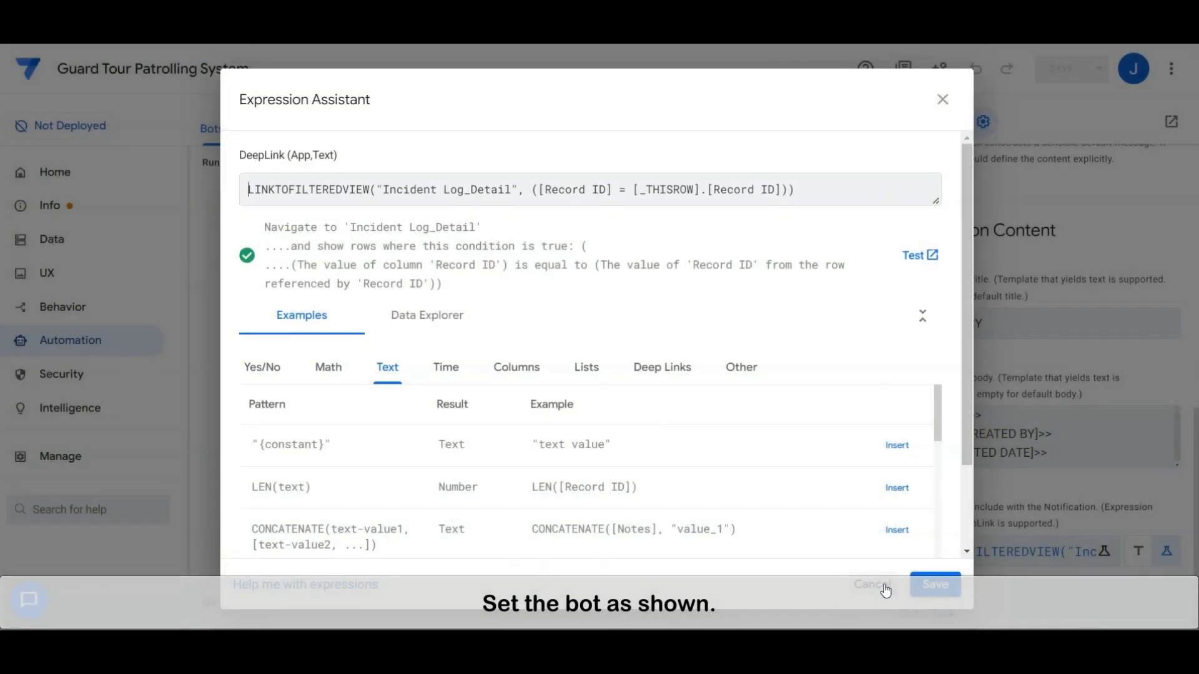
click(885, 590)
Open the Incident Log_Detail view among the app's views, review its column order, and collapse it without edits
click(47, 275)
scroll(457, 343, down, 8)
click(640, 286)
click(639, 285)
scroll(599, 411, down, 9)
scroll(710, 402, up, 1)
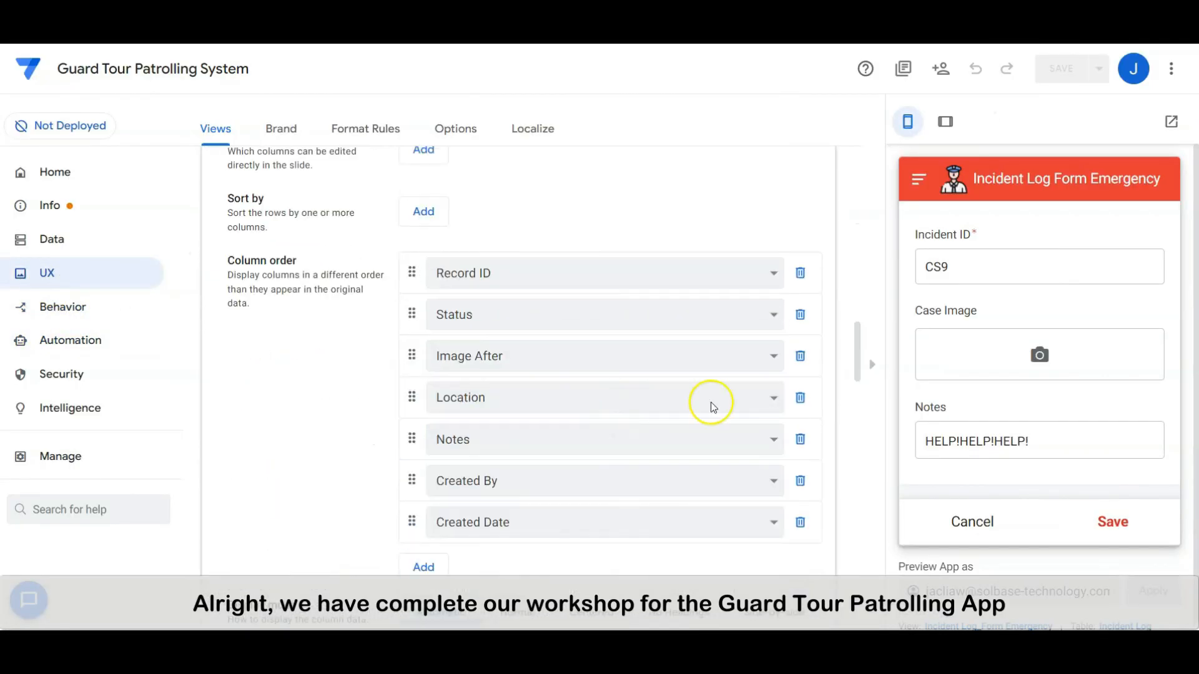
scroll(757, 393, up, 10)
click(543, 302)
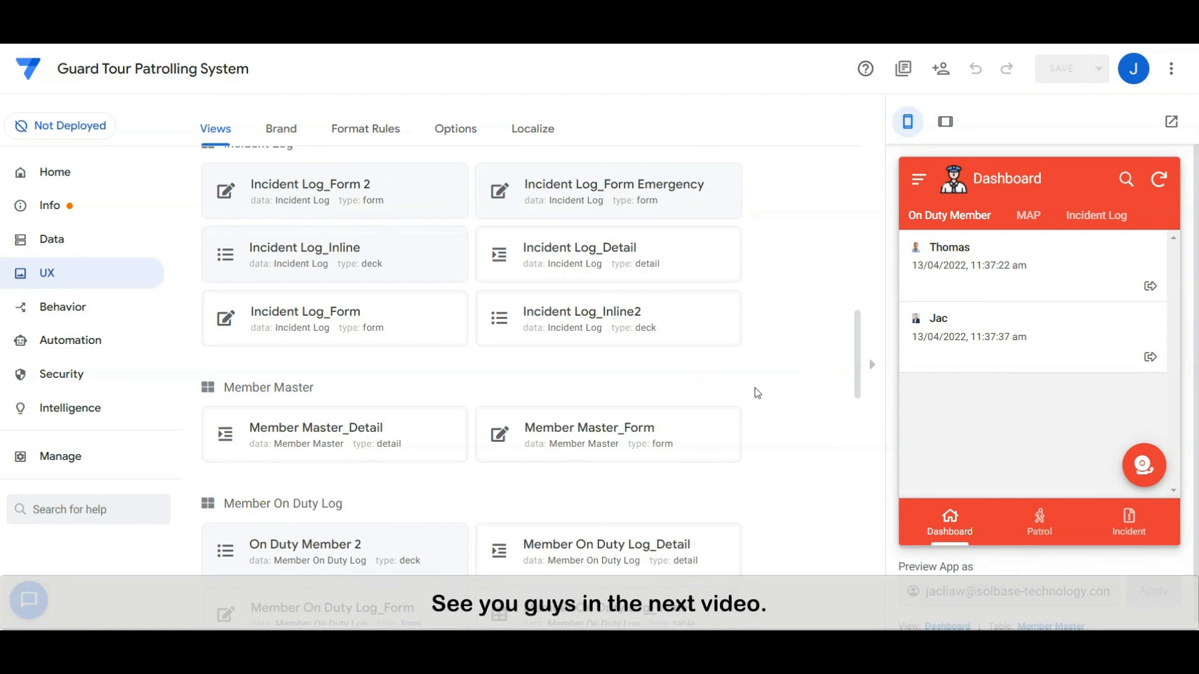
scroll(754, 394, up, 1)
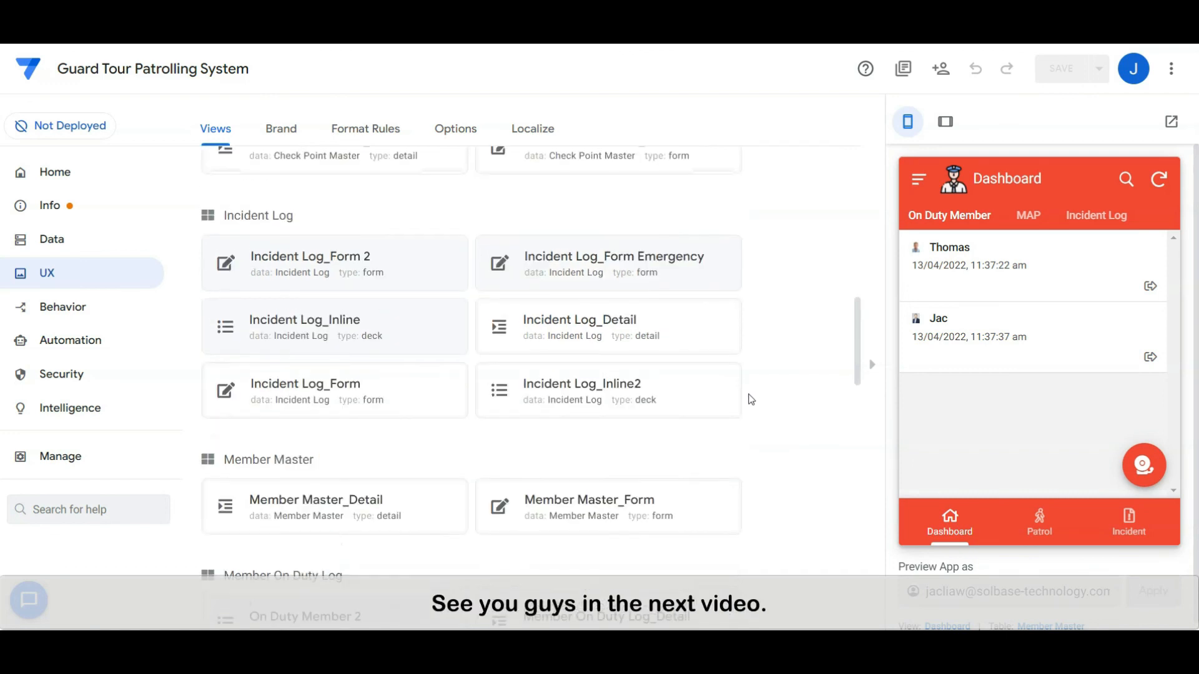